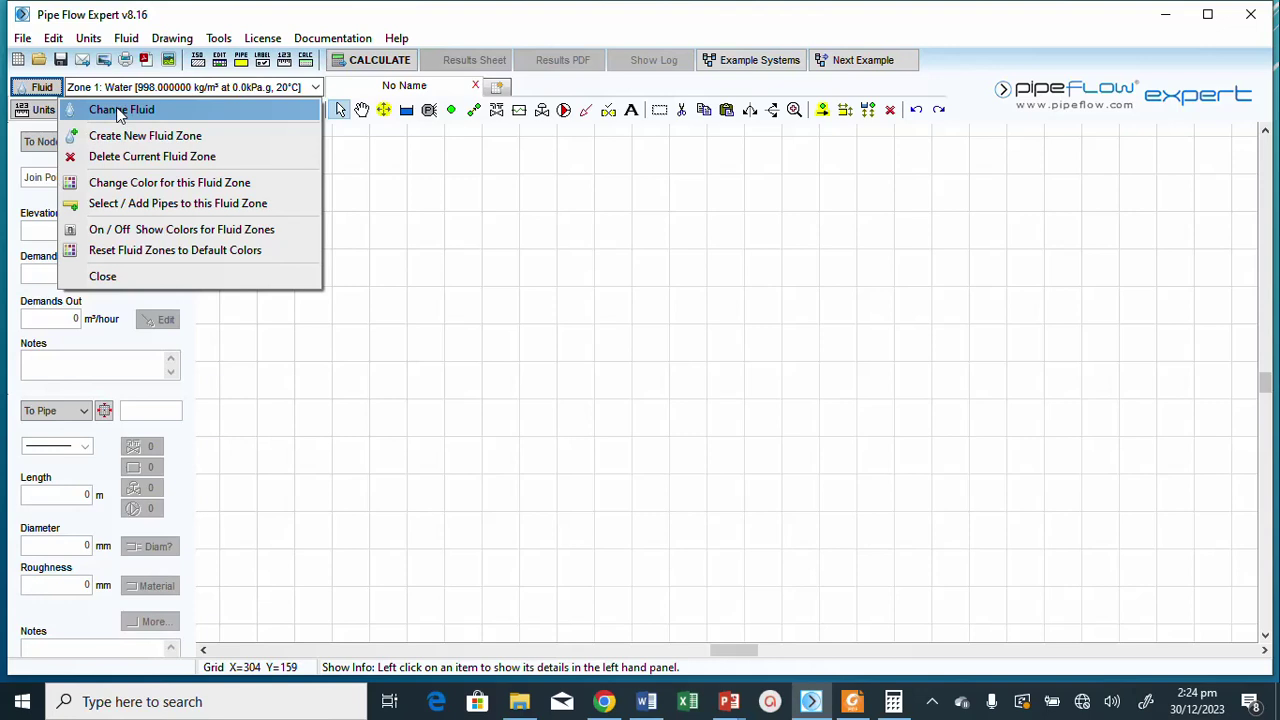
Load the gas entry Natural Gas (SG = 0.60) at 15.556 °C from the fluids database into the zone's fluid properties.
left_click(128, 38)
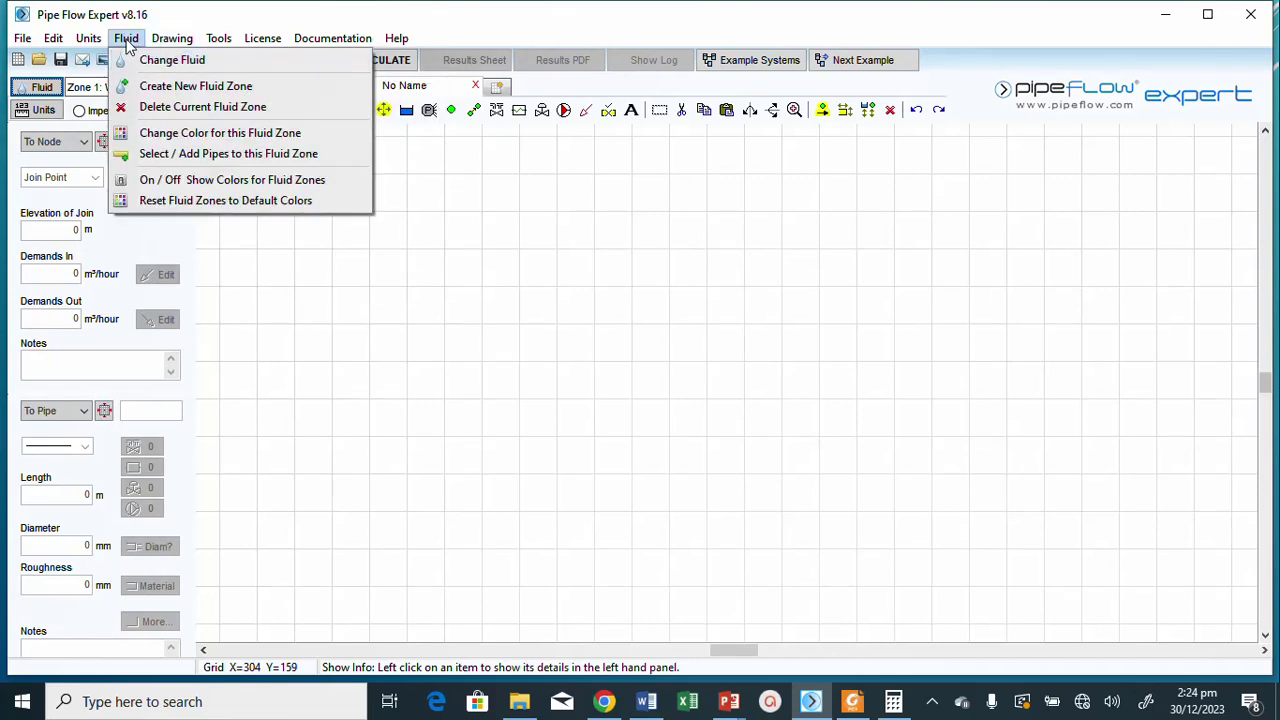
left_click(166, 59)
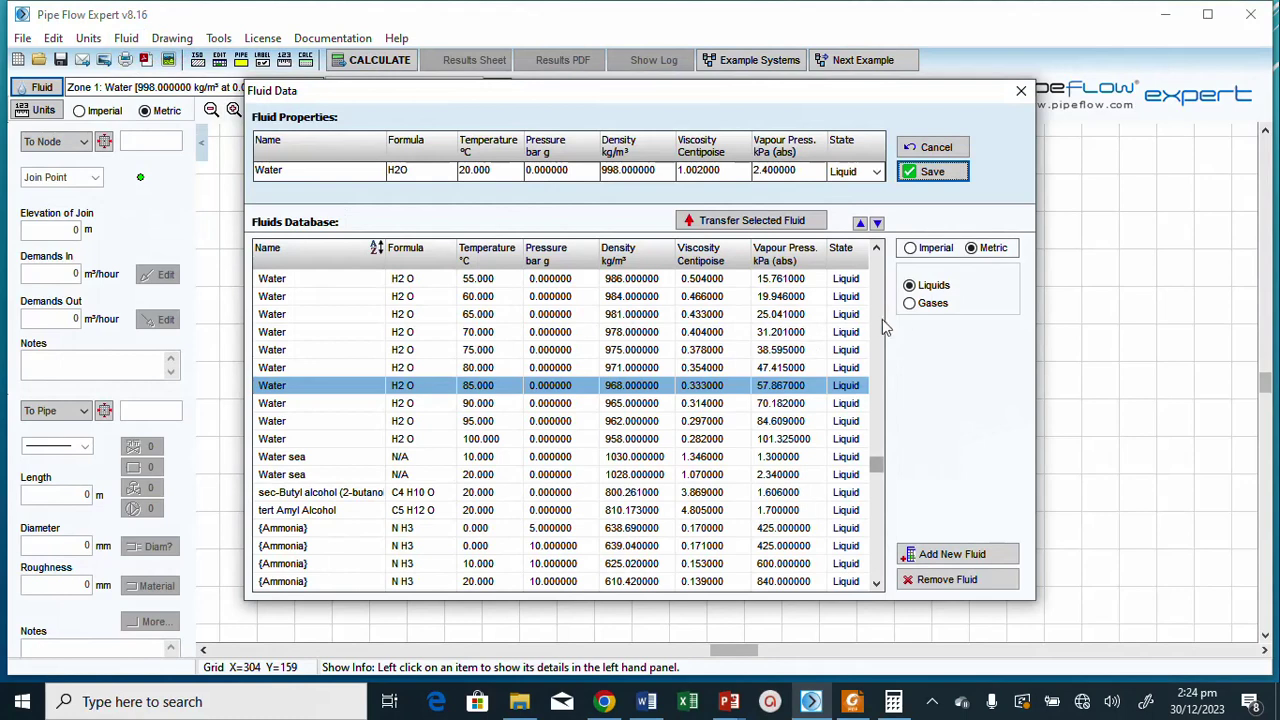
left_click(911, 304)
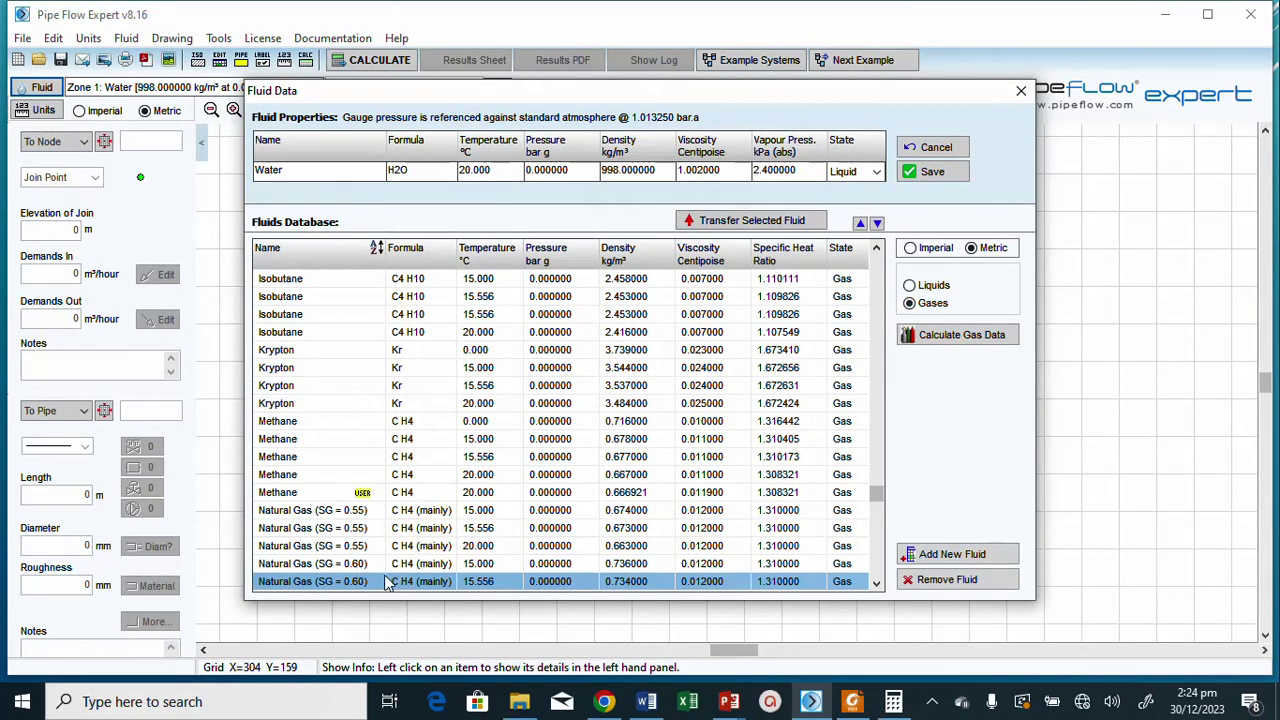
double_click(452, 584)
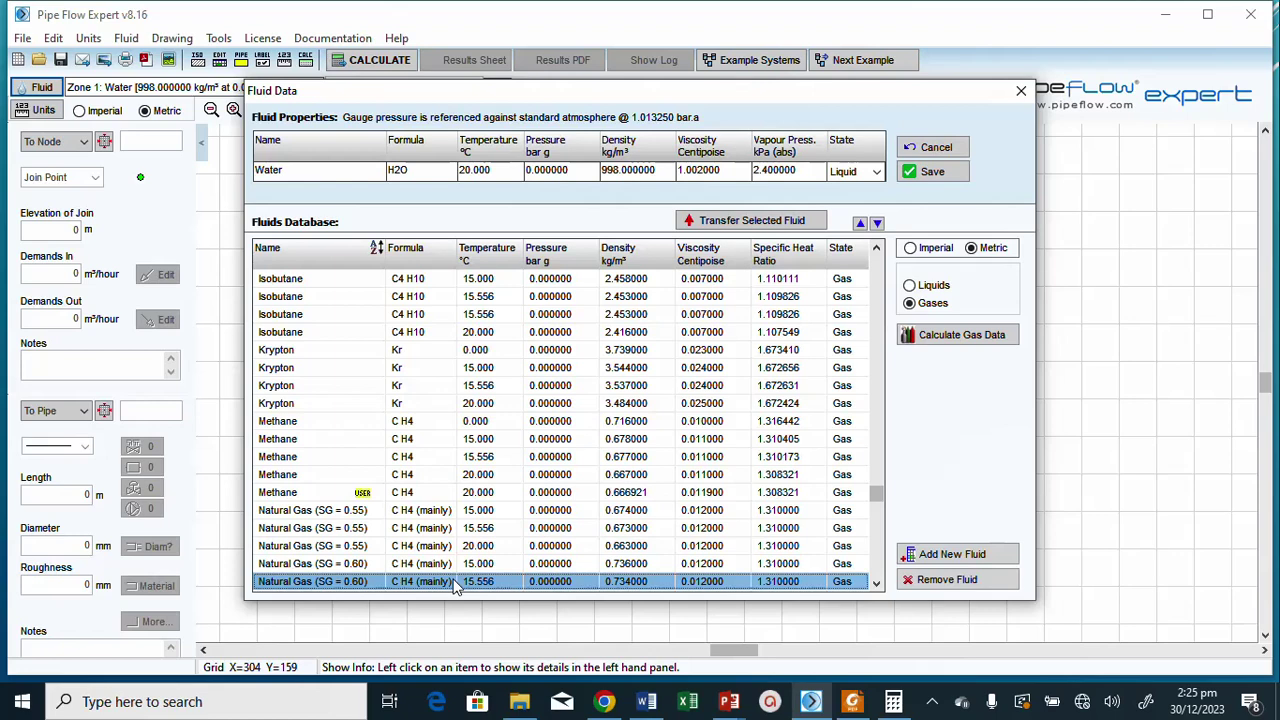
left_click(453, 565)
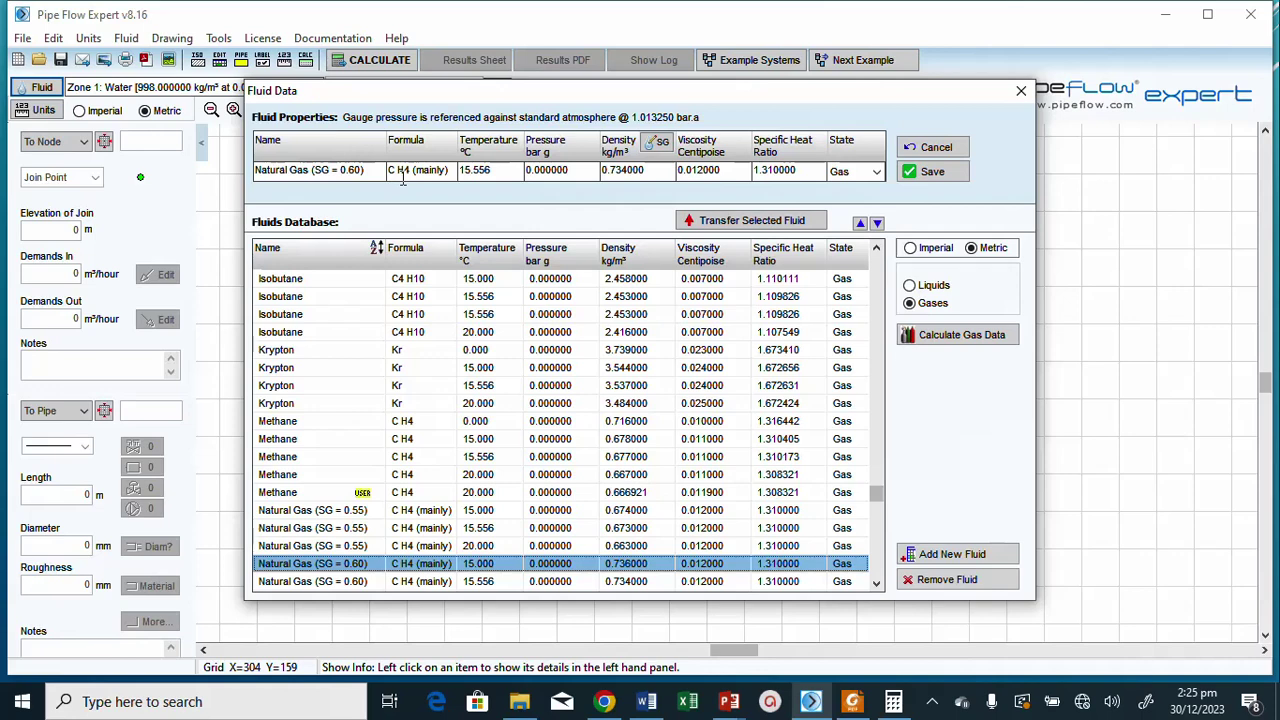
Calculate the gas density for specific gravity 0.65 at 18 °C and save it to the fluid zone.
left_click(660, 144)
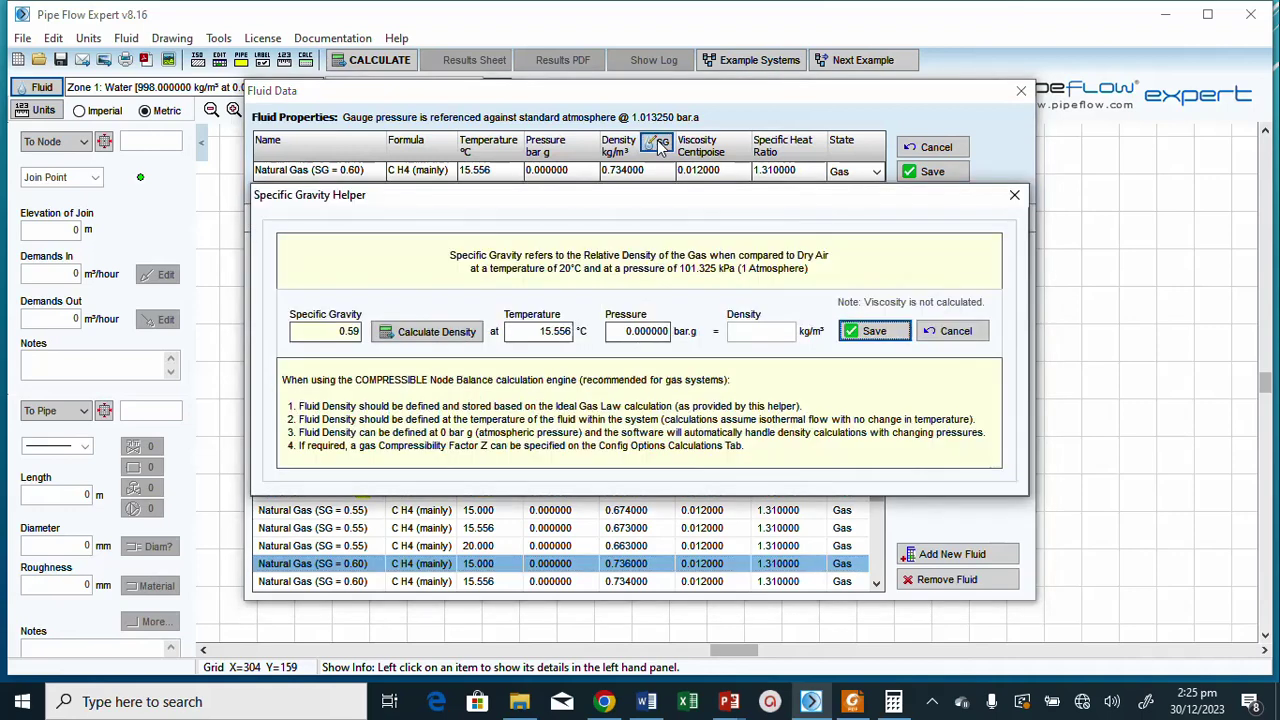
left_click(347, 334)
double_click(347, 334)
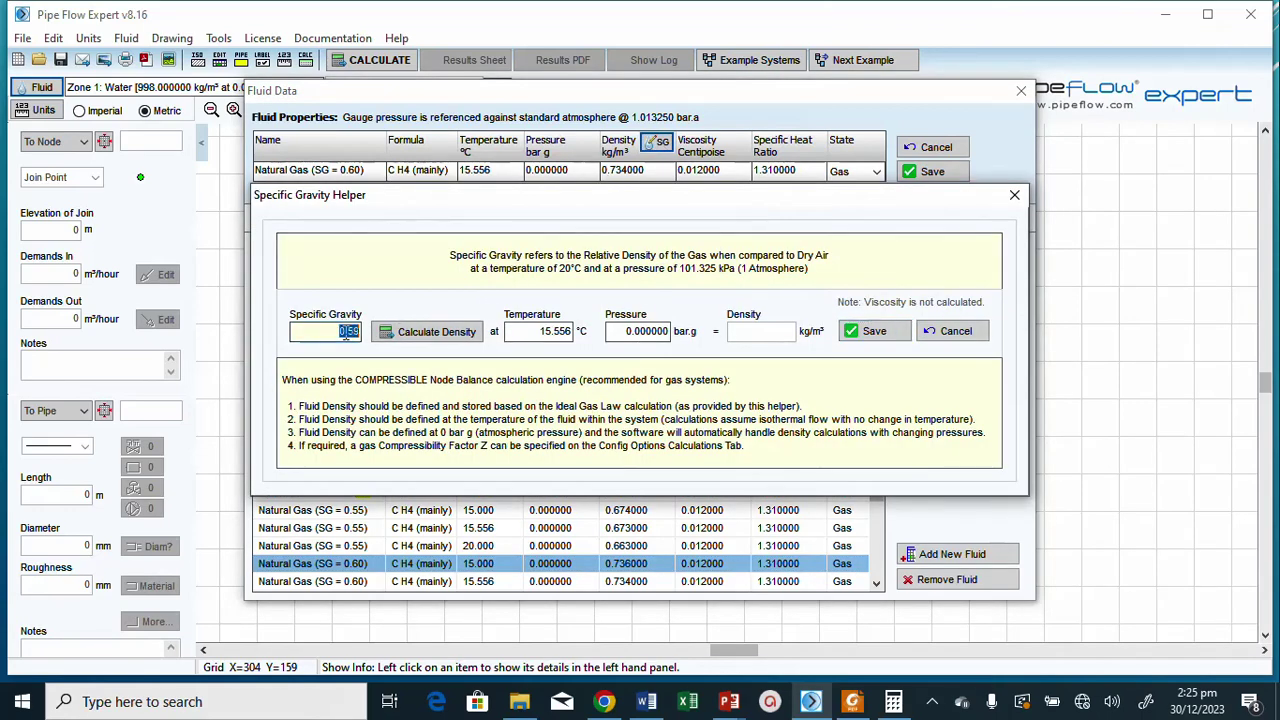
type("0")
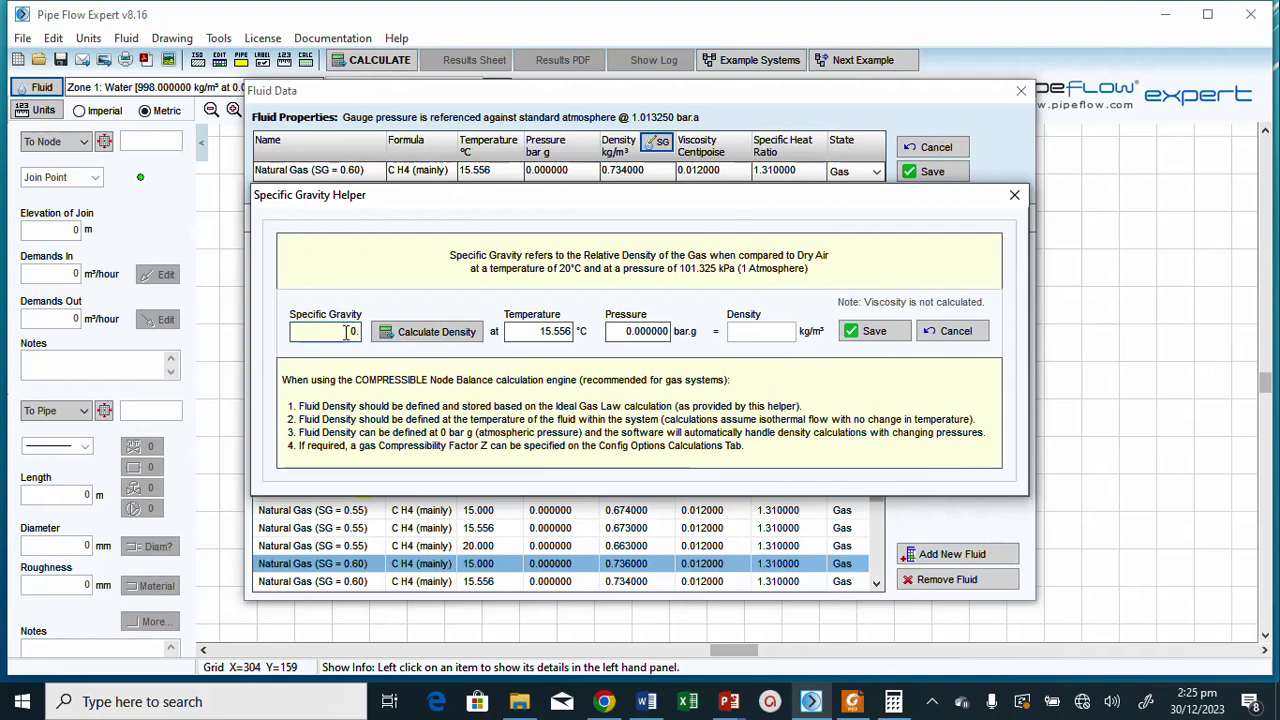
type(".65")
left_click(532, 333)
double_click(545, 333)
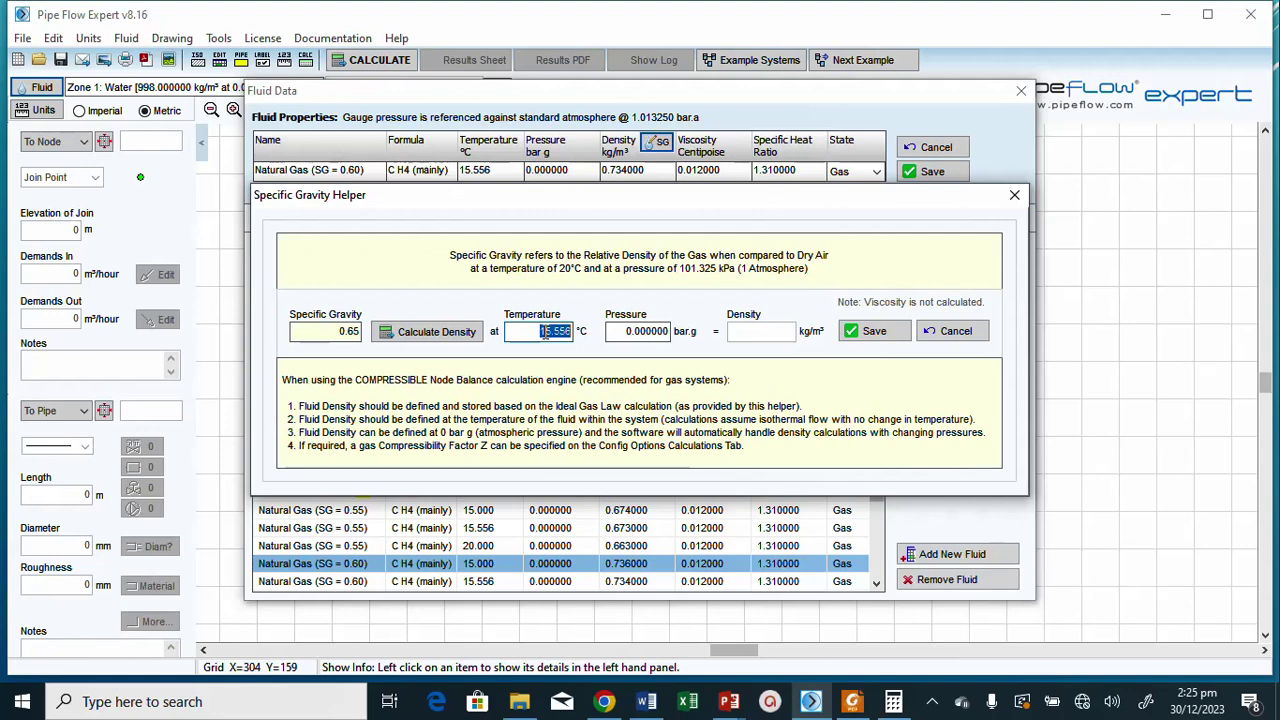
type("18")
left_click(430, 333)
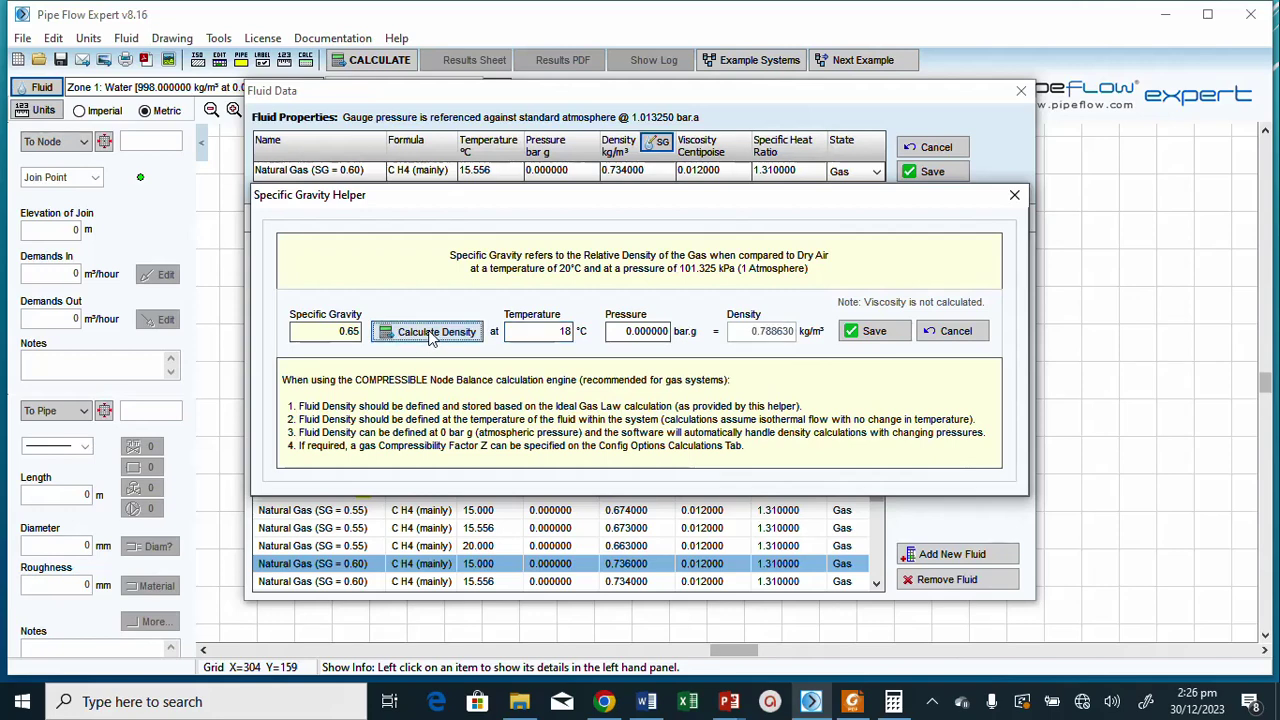
left_click(874, 333)
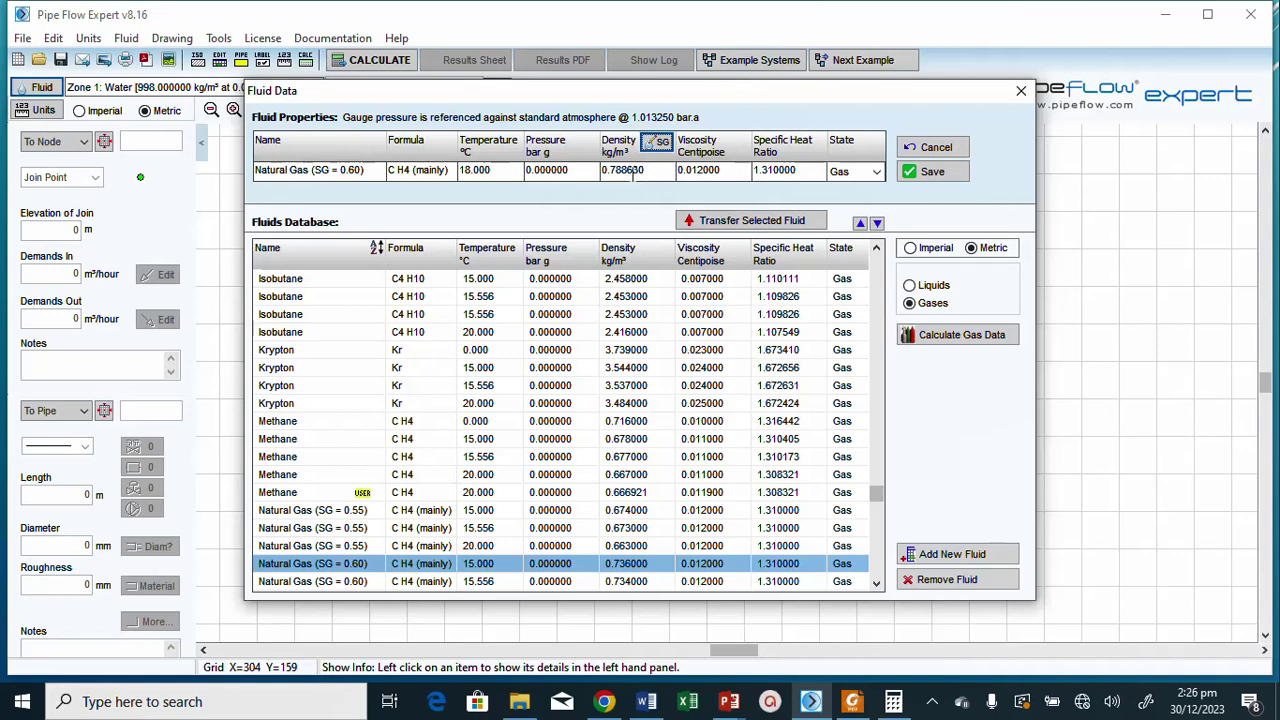
left_click(928, 176)
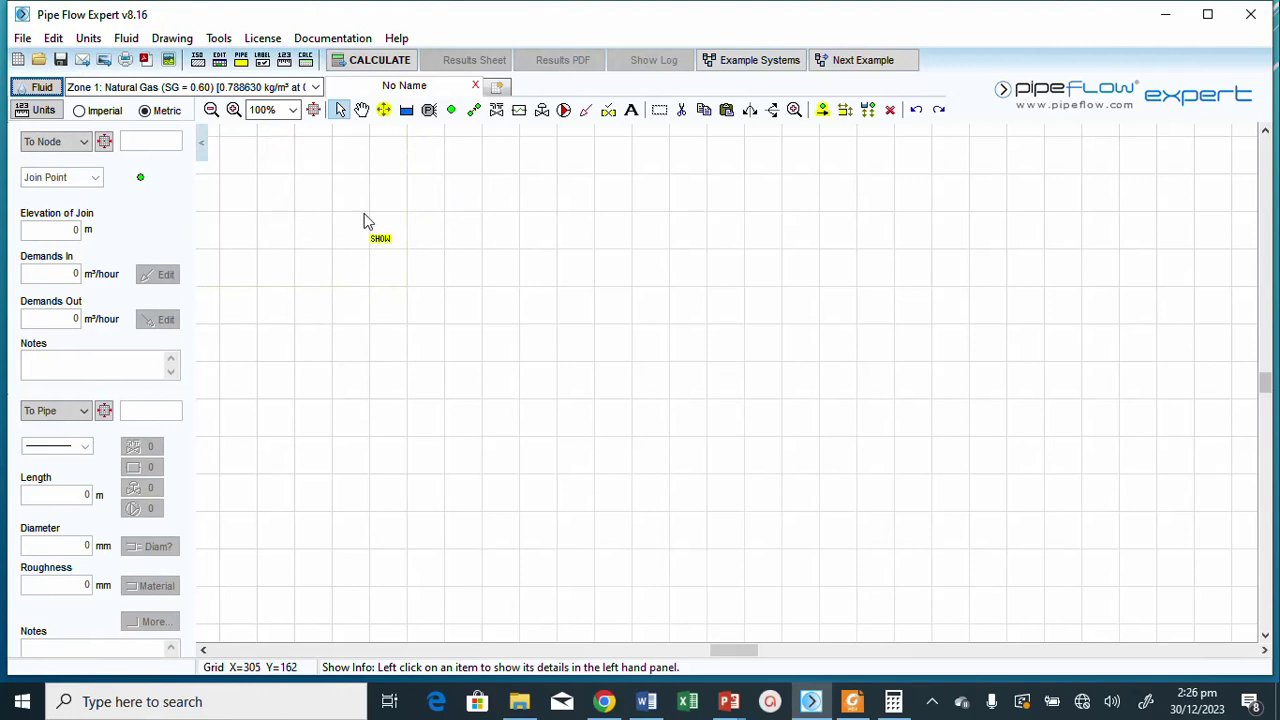
Start drawing pipes by placing the first join point near the left edge of the grid, about mid-height.
left_click(474, 111)
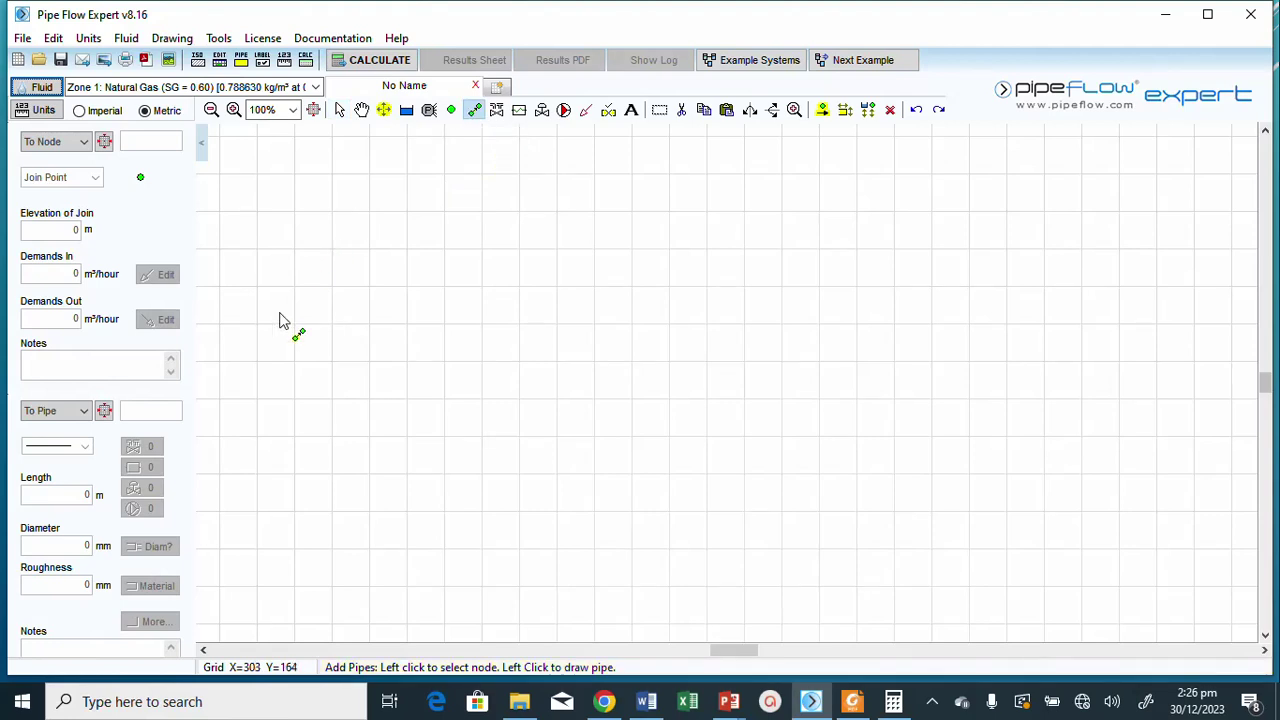
left_click(257, 362)
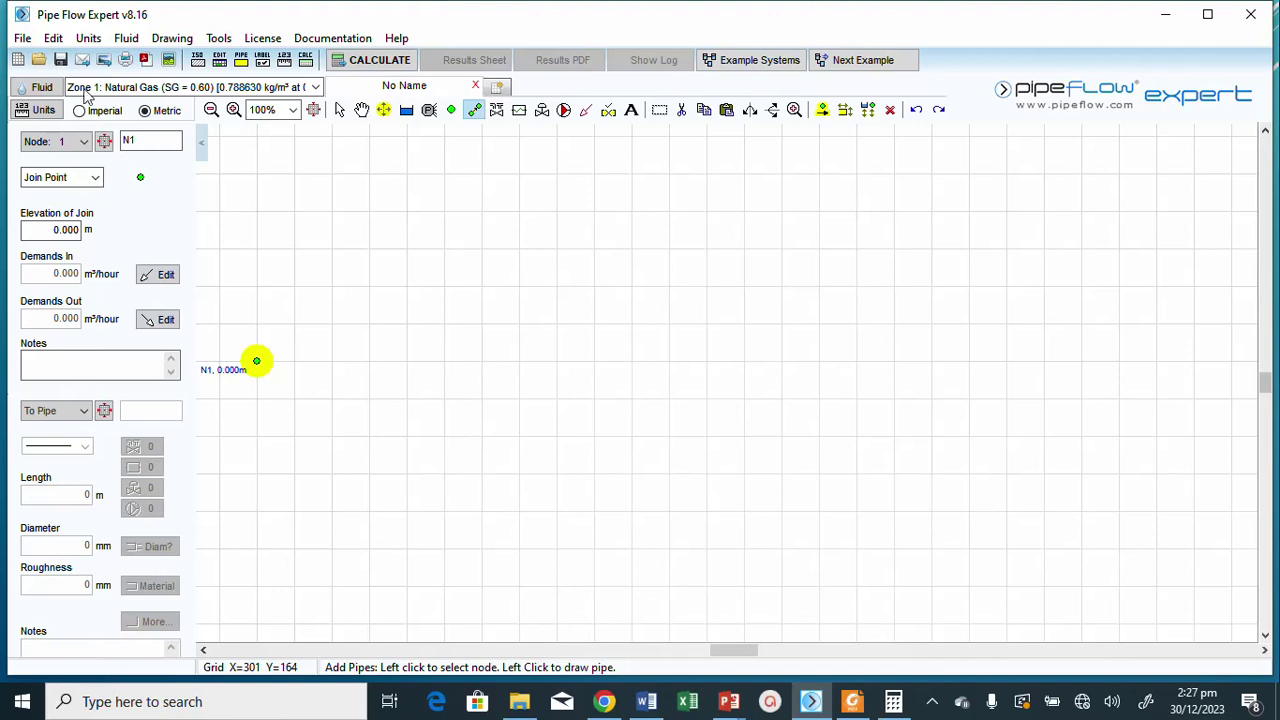
Set the gas flow unit to MMSCMD and the system results pressure reference to Absolute.
left_click(108, 38)
mouse_move(126, 38)
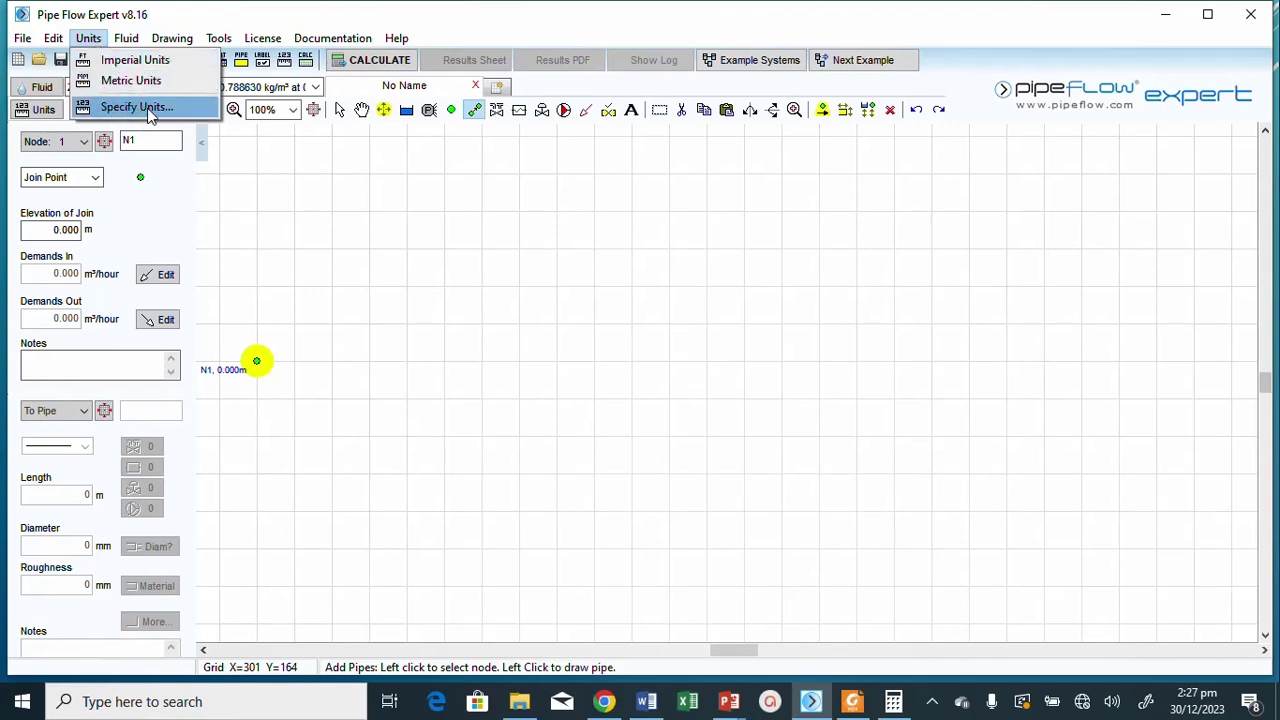
left_click(140, 108)
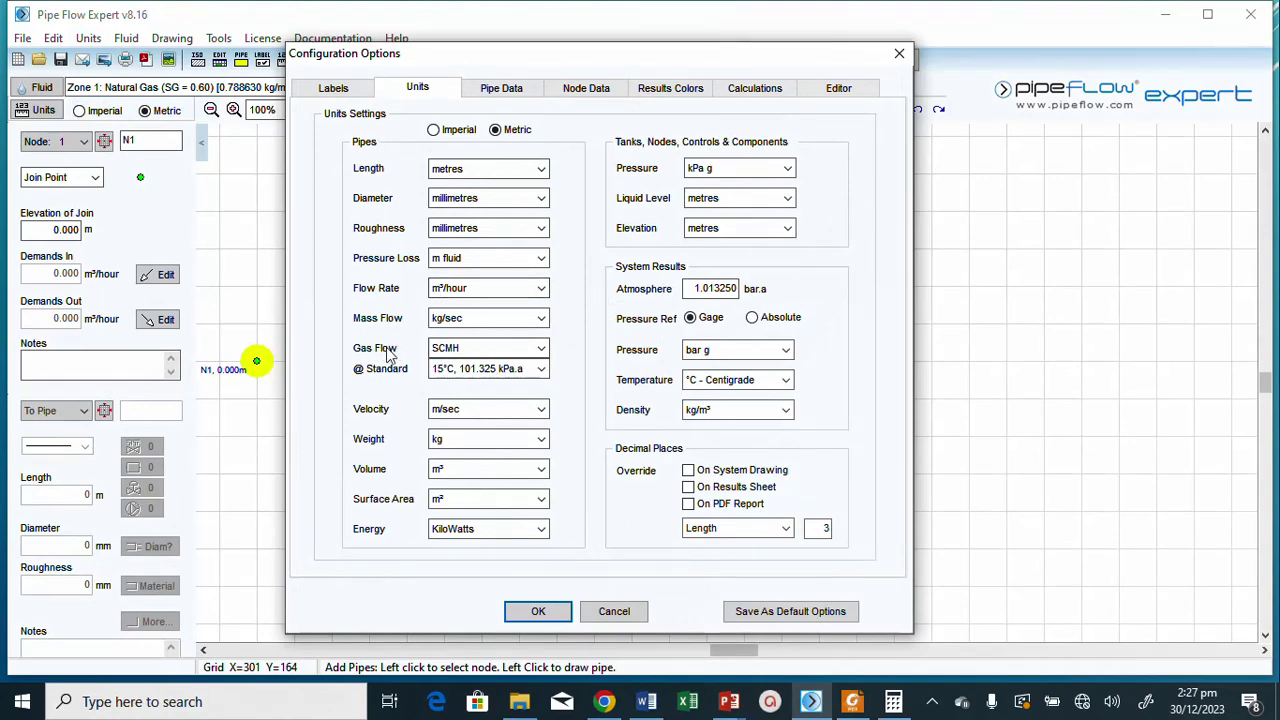
left_click(541, 349)
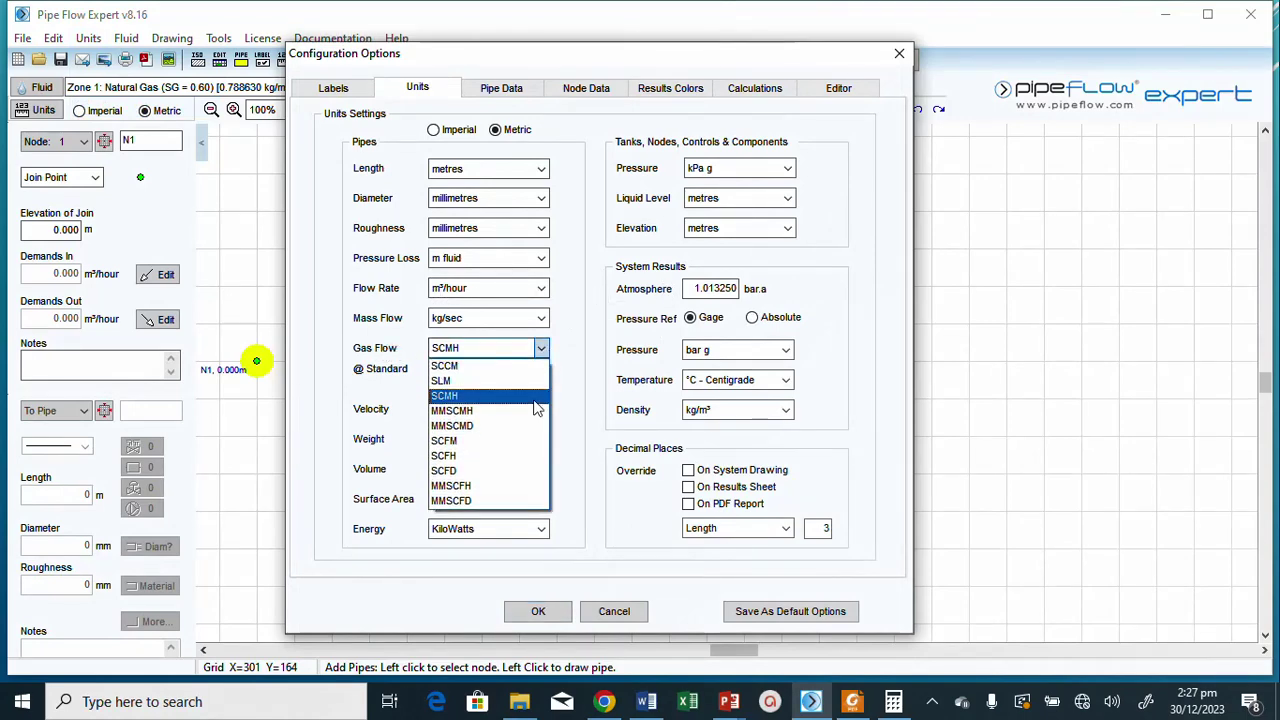
left_click(476, 430)
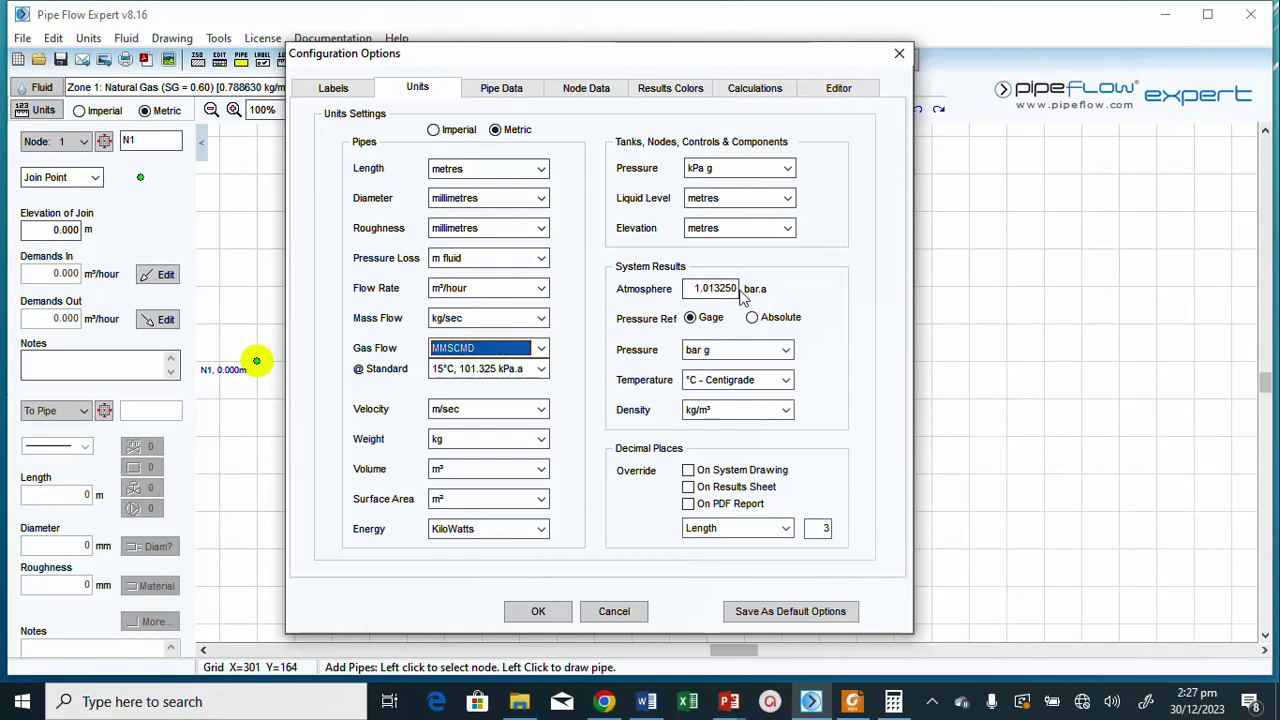
left_click(751, 318)
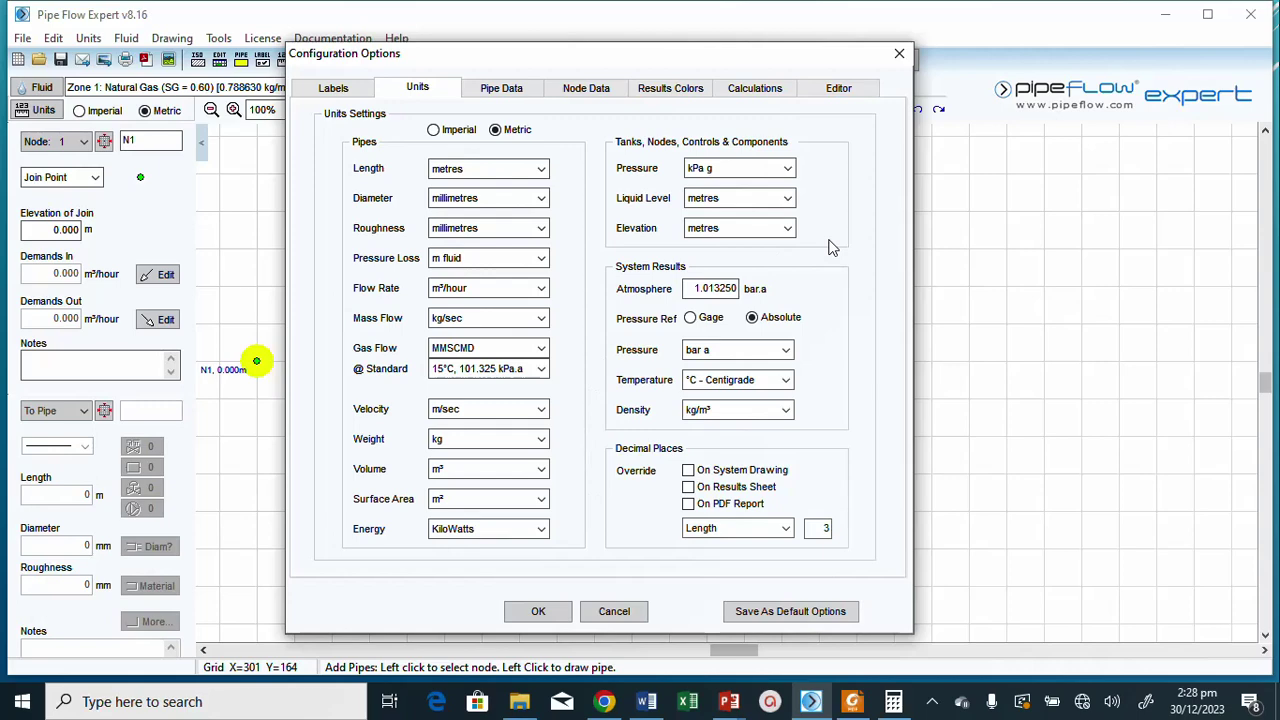
Set the calculation engine to Compressible Gas Flow [Node Adjust] using the Weymouth Isothermal Flow Equation with efficiency 0.95.
left_click(755, 89)
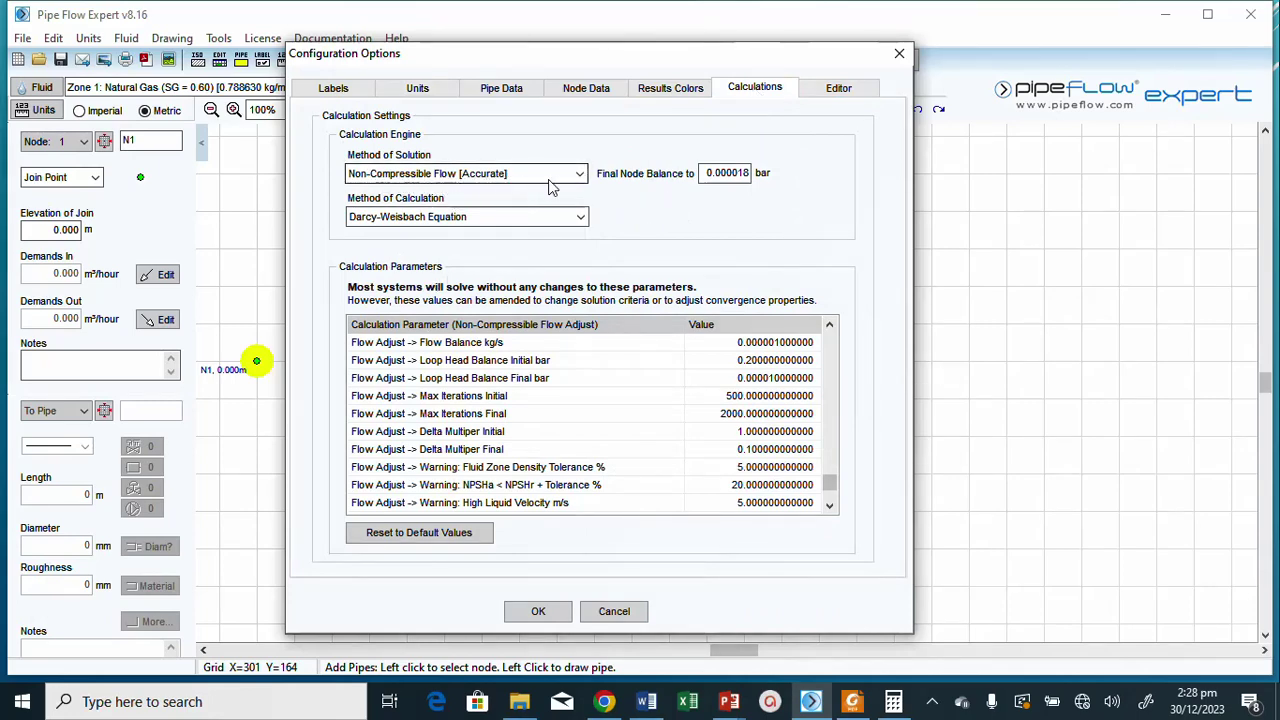
left_click(580, 175)
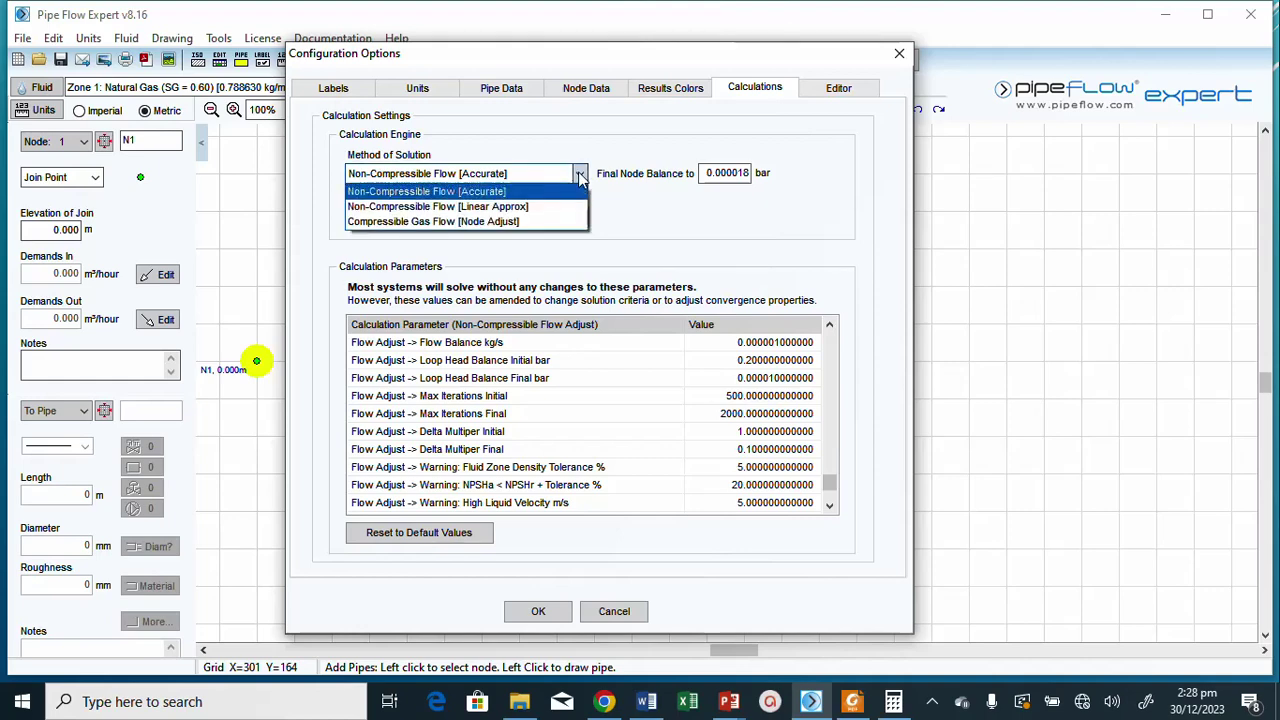
left_click(525, 224)
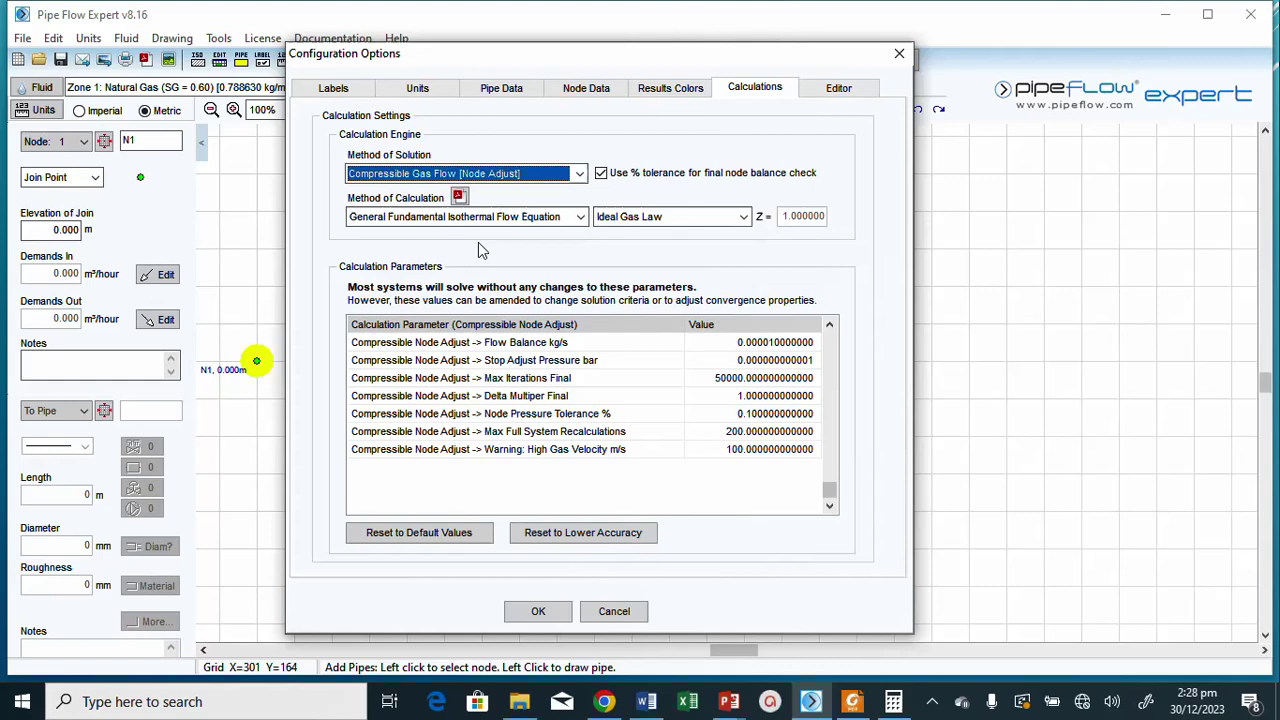
left_click(580, 217)
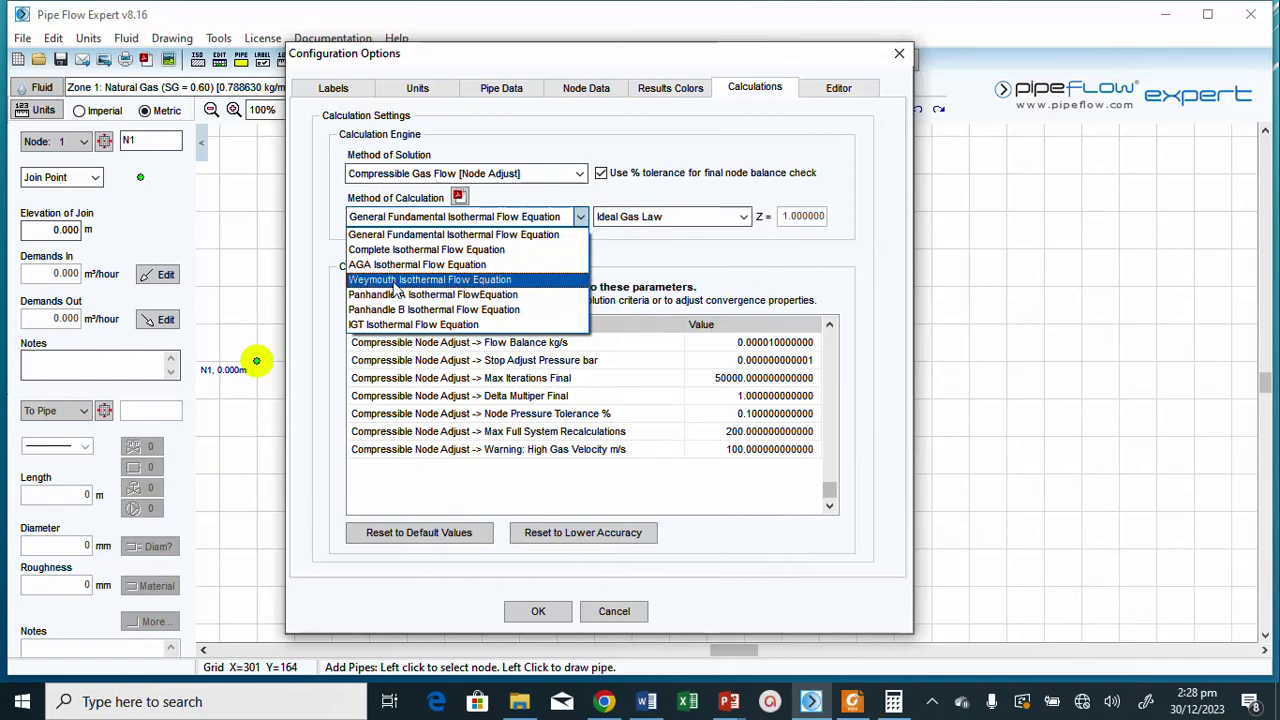
left_click(487, 283)
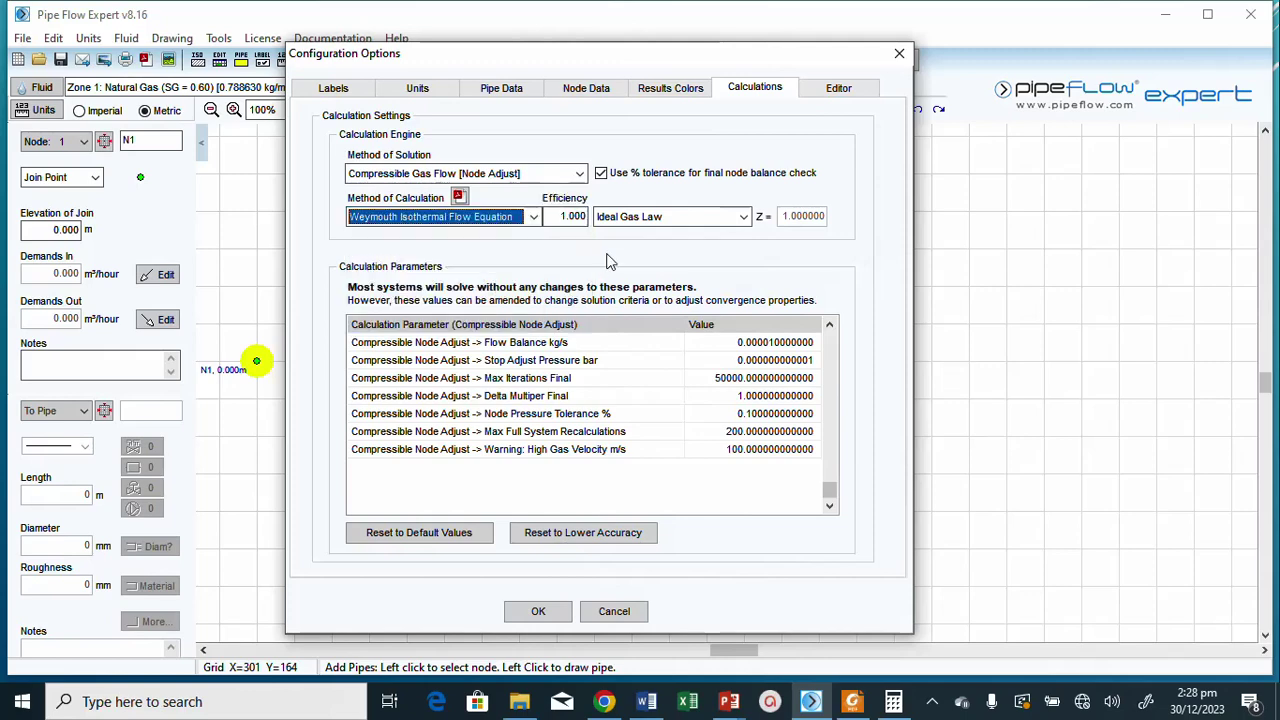
double_click(566, 216)
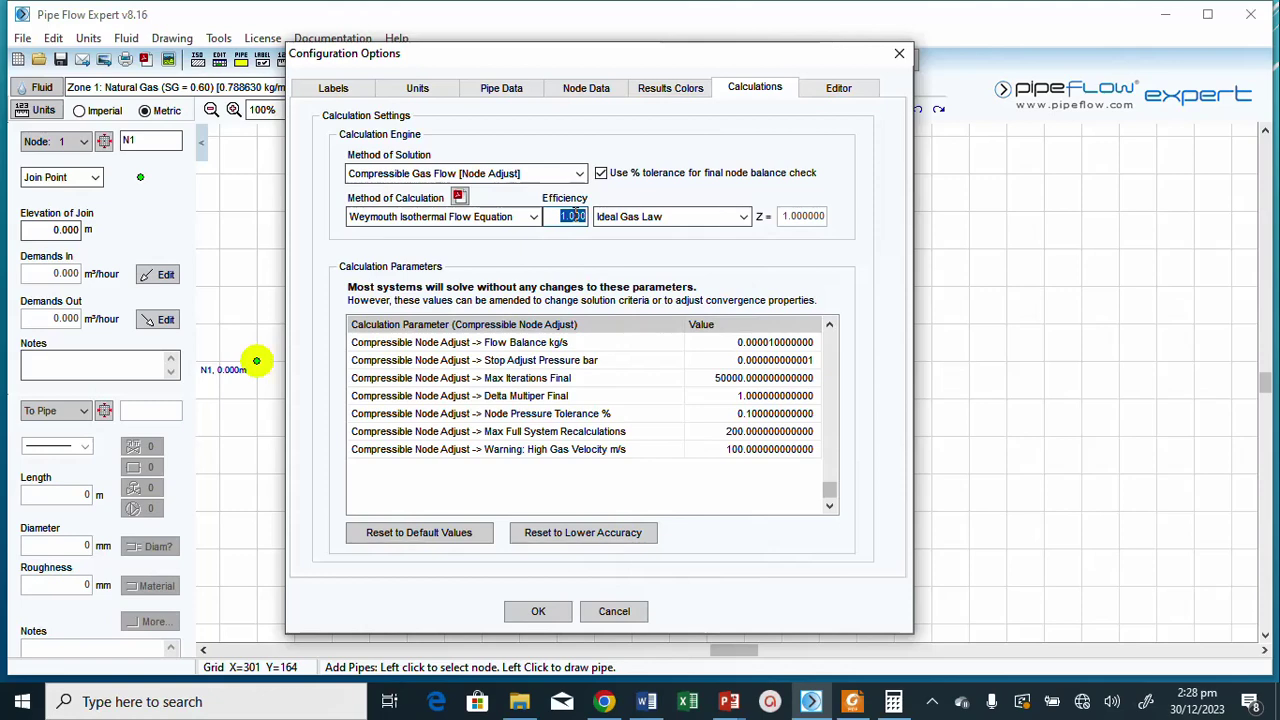
type("0.95")
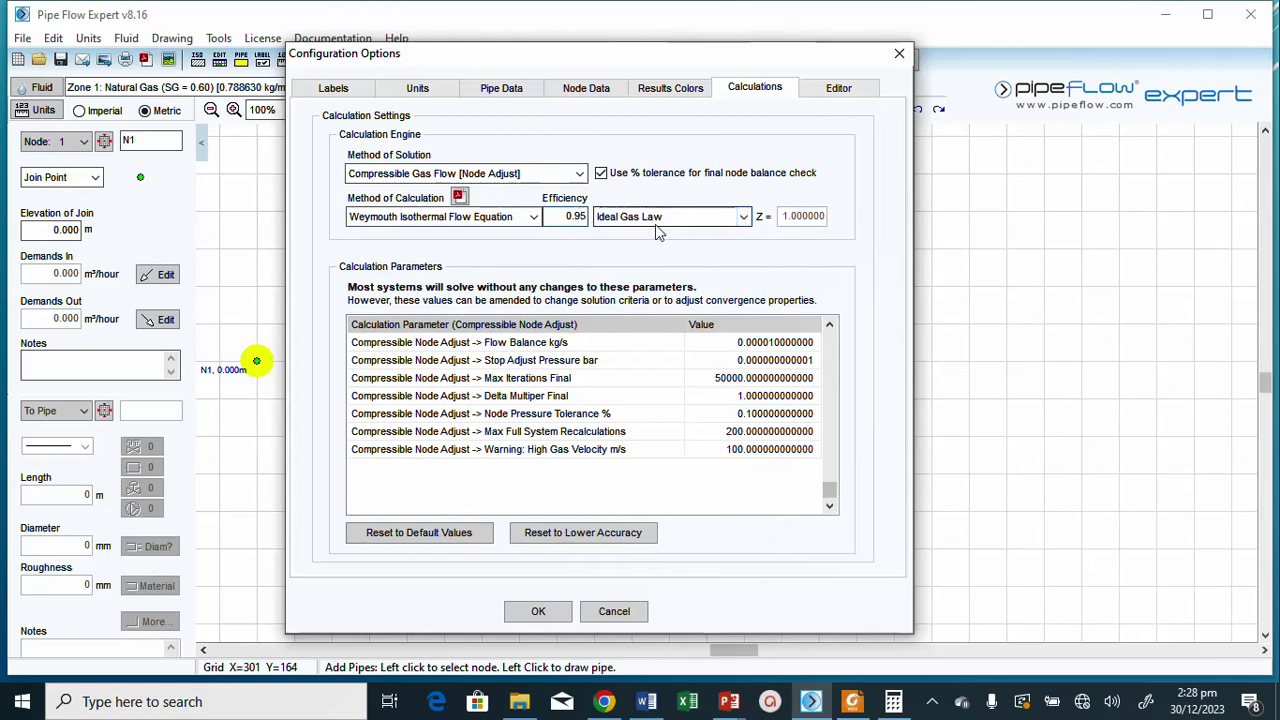
Use a custom compressibility factor of Z = 0.92 and apply the configuration options.
left_click(743, 217)
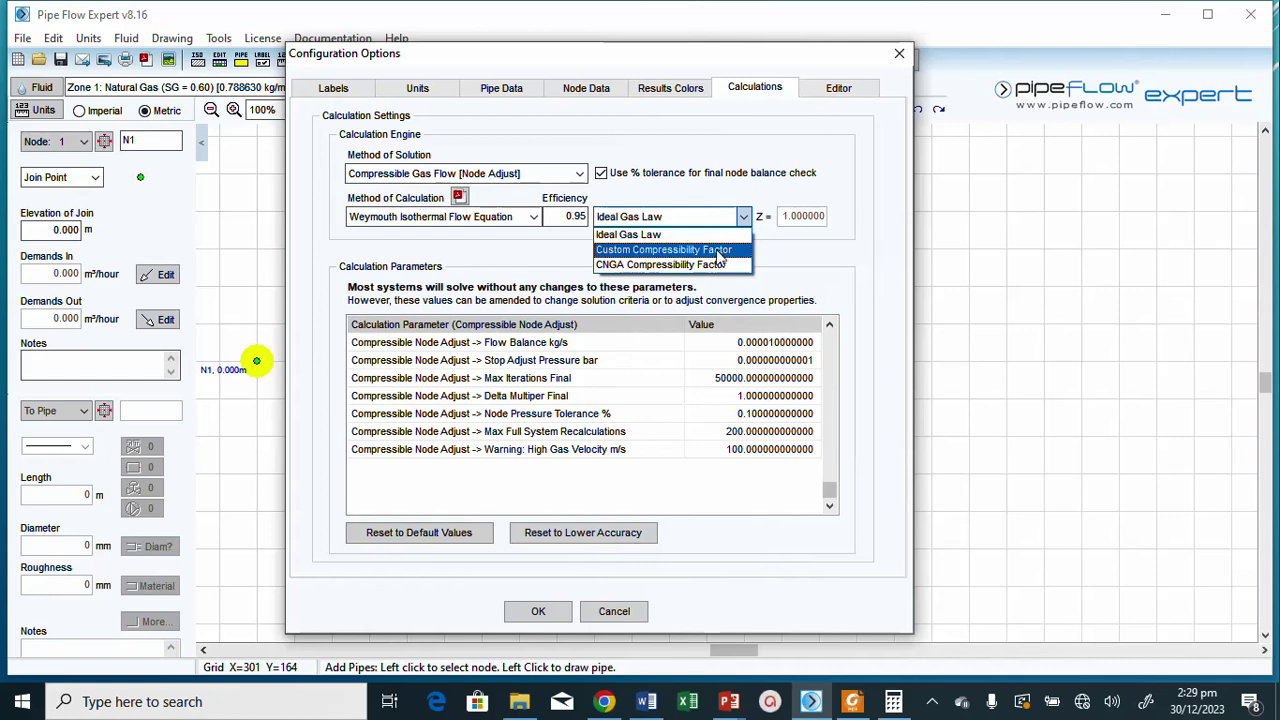
left_click(715, 250)
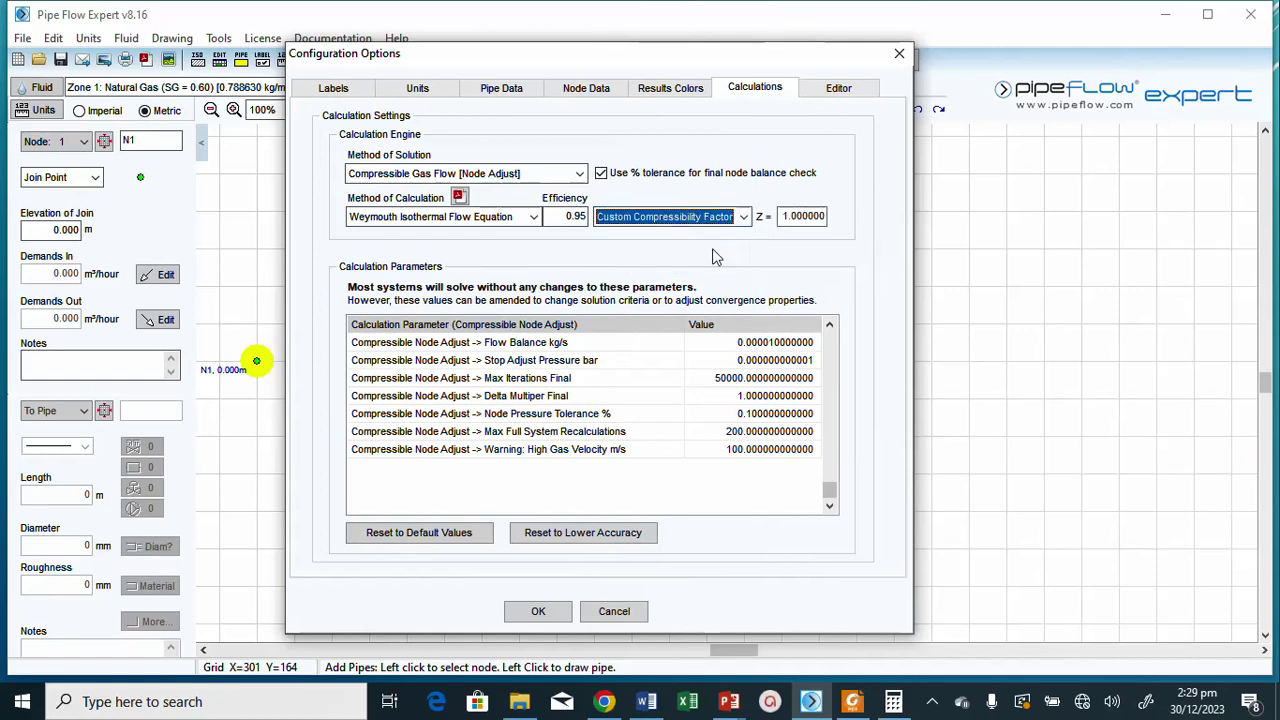
double_click(805, 218)
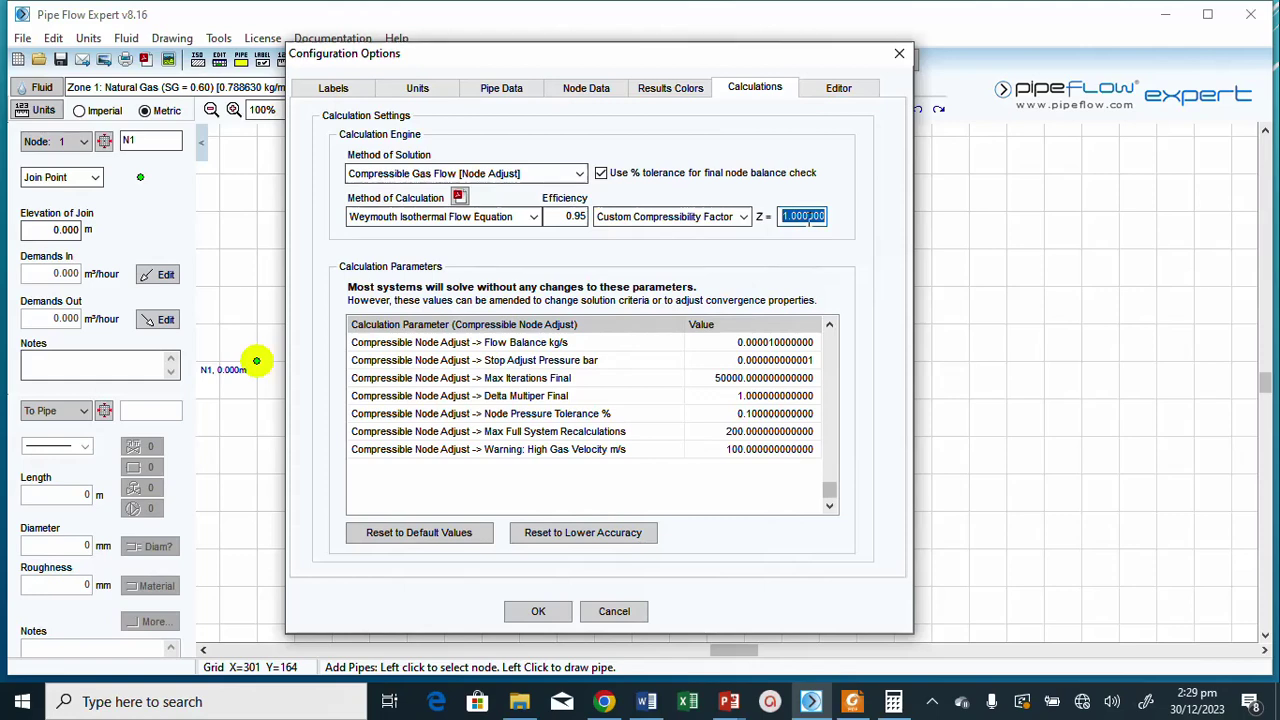
type("0.92")
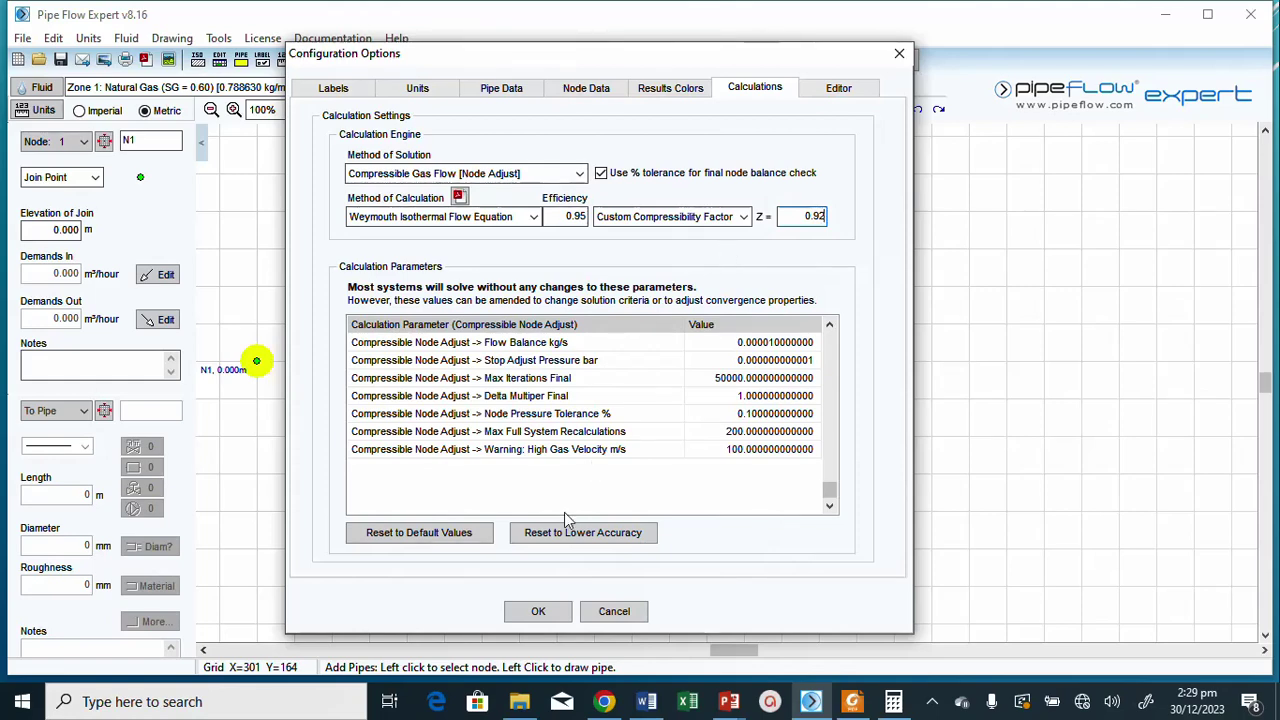
left_click(538, 612)
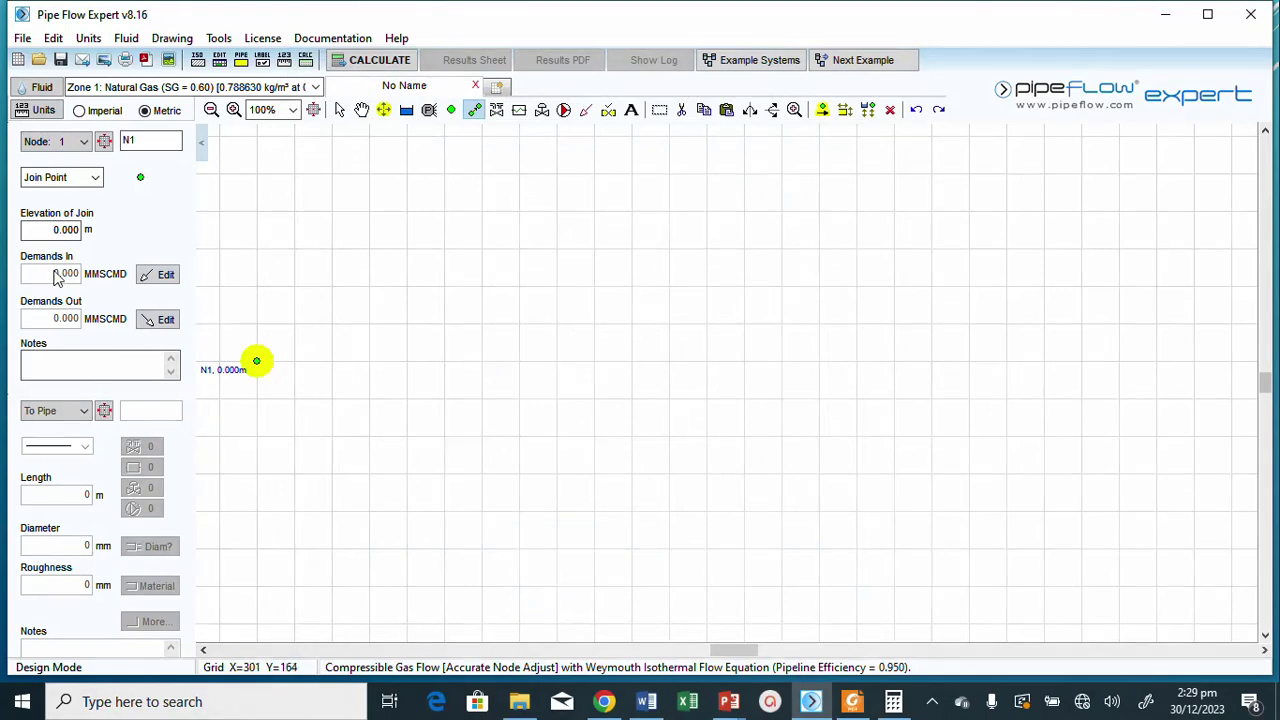
Set the first node's in-flow demand to 30 MMSCMD.
left_click(157, 277)
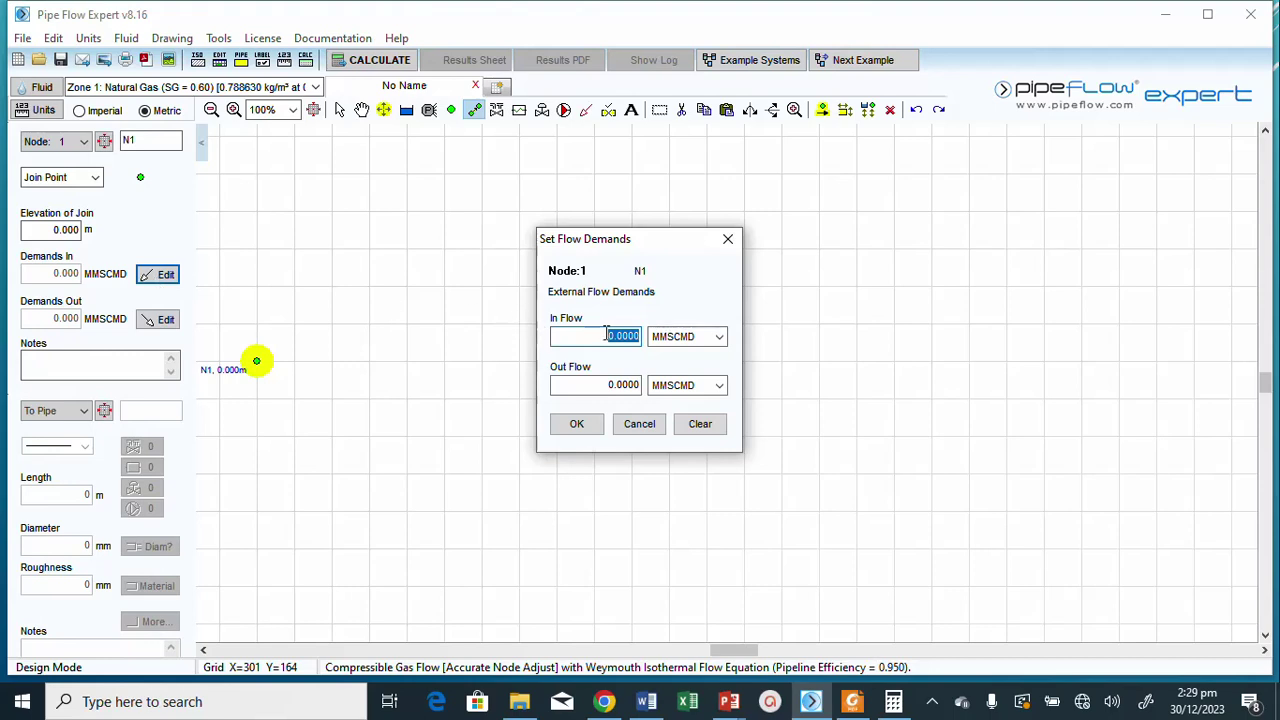
type("30")
left_click(579, 424)
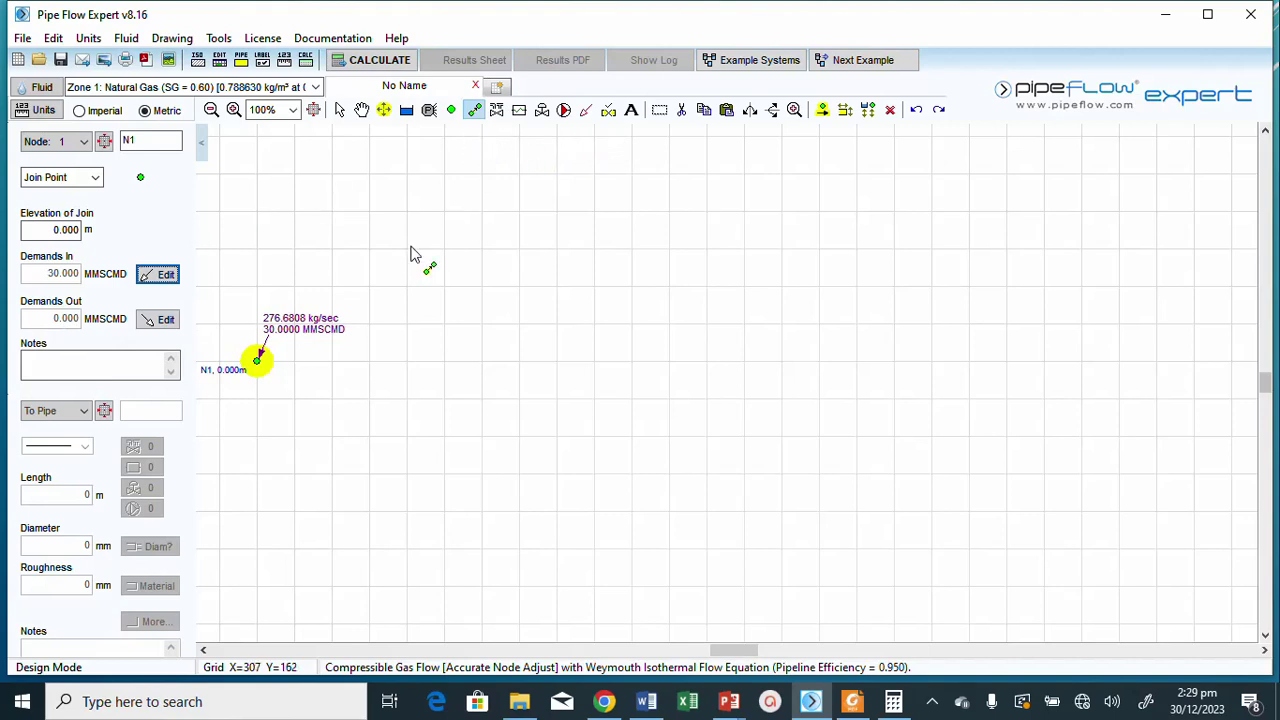
Draw a horizontal pipe from node N1 to a second node and set the default pipe length to 100000 m.
left_click(258, 360)
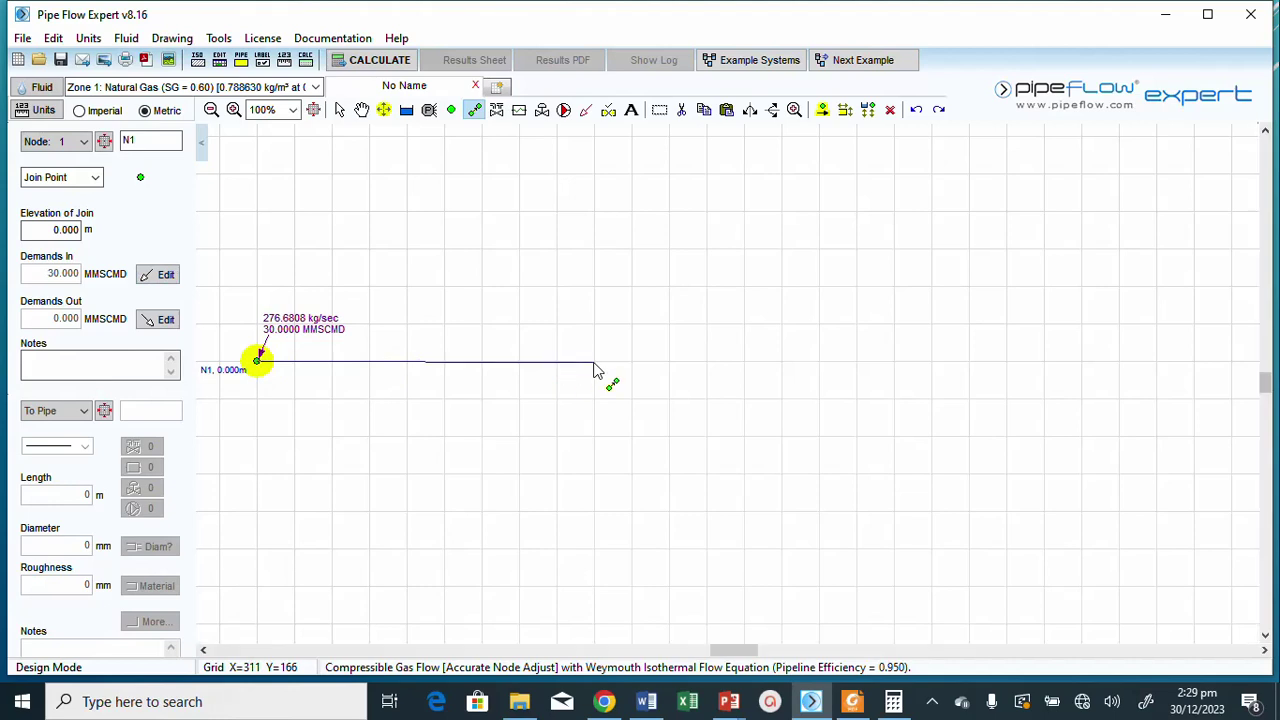
left_click(670, 368)
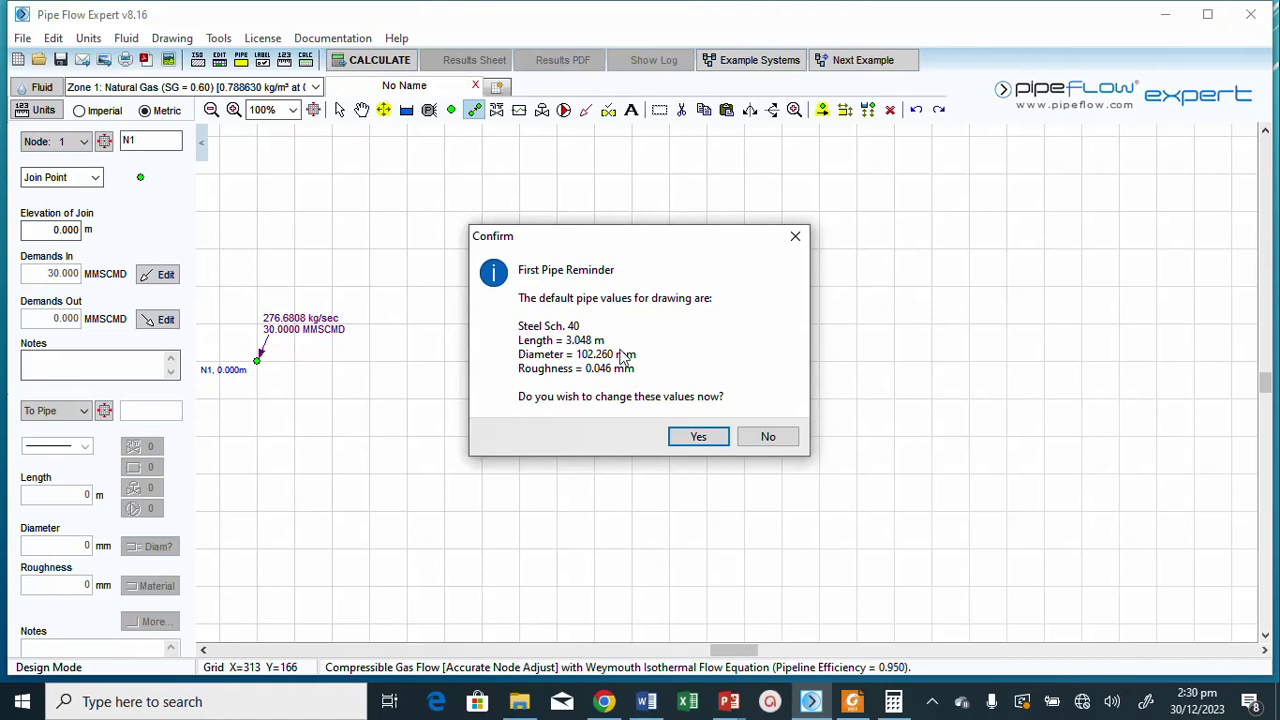
left_click(699, 437)
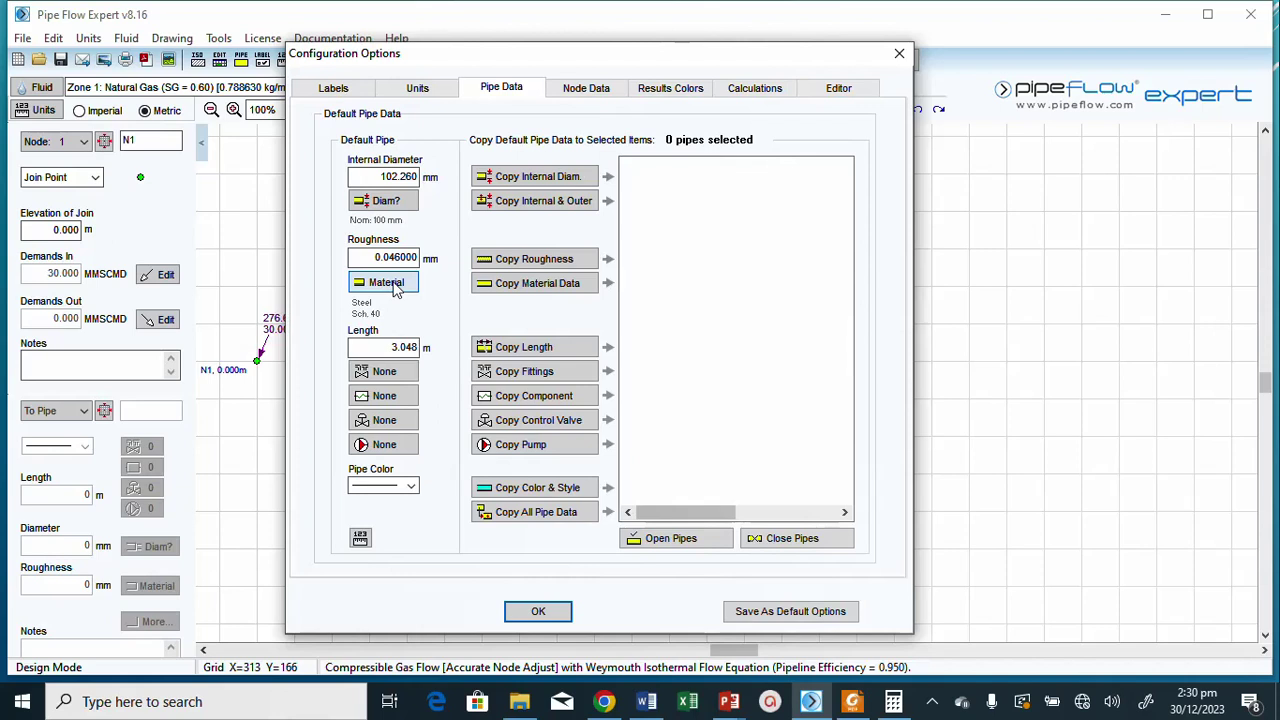
left_click_drag(417, 347, 392, 347)
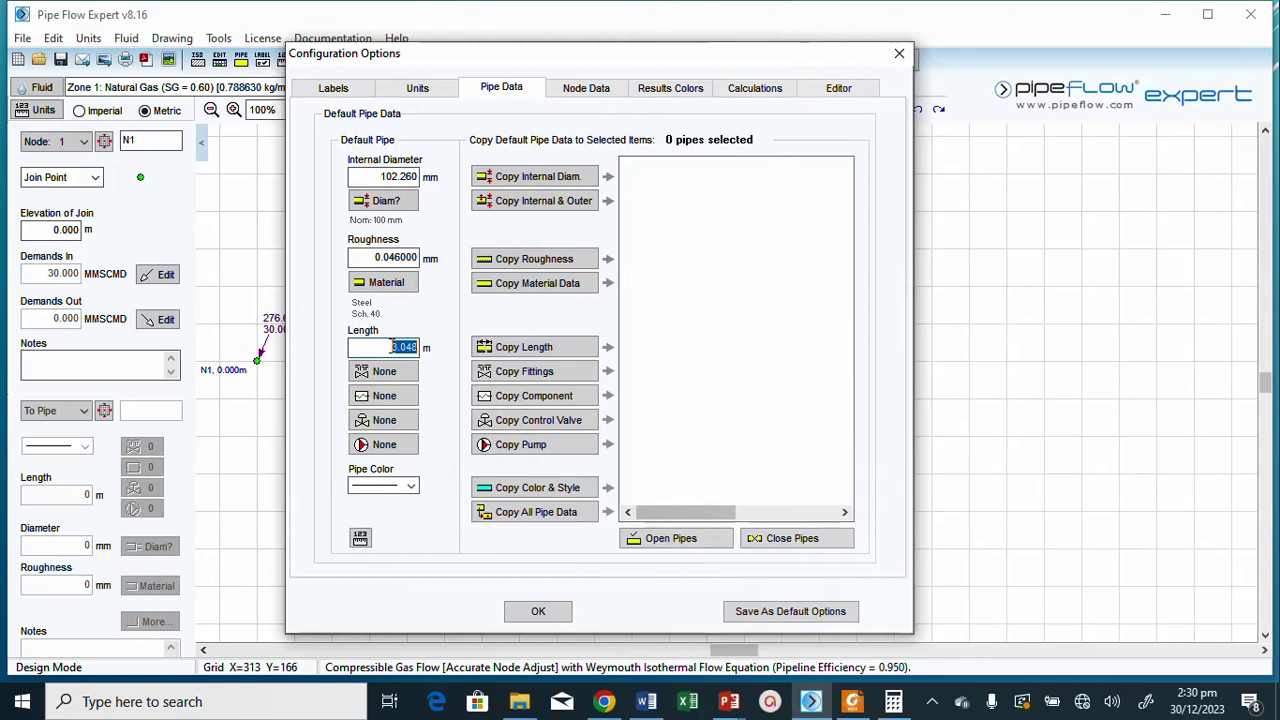
type("100000")
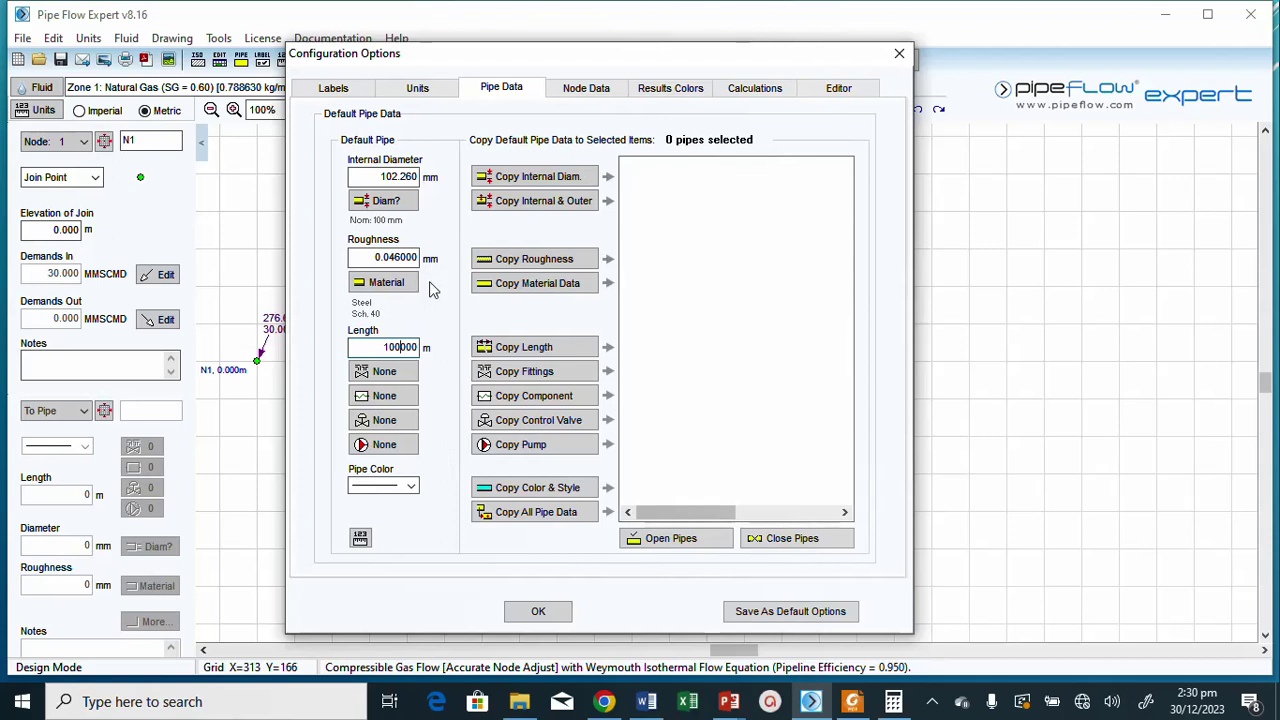
Set the default pipe to Steel (ANSI) Sch. 100 with a 200 mm nominal size and apply the pipe data.
left_click(399, 284)
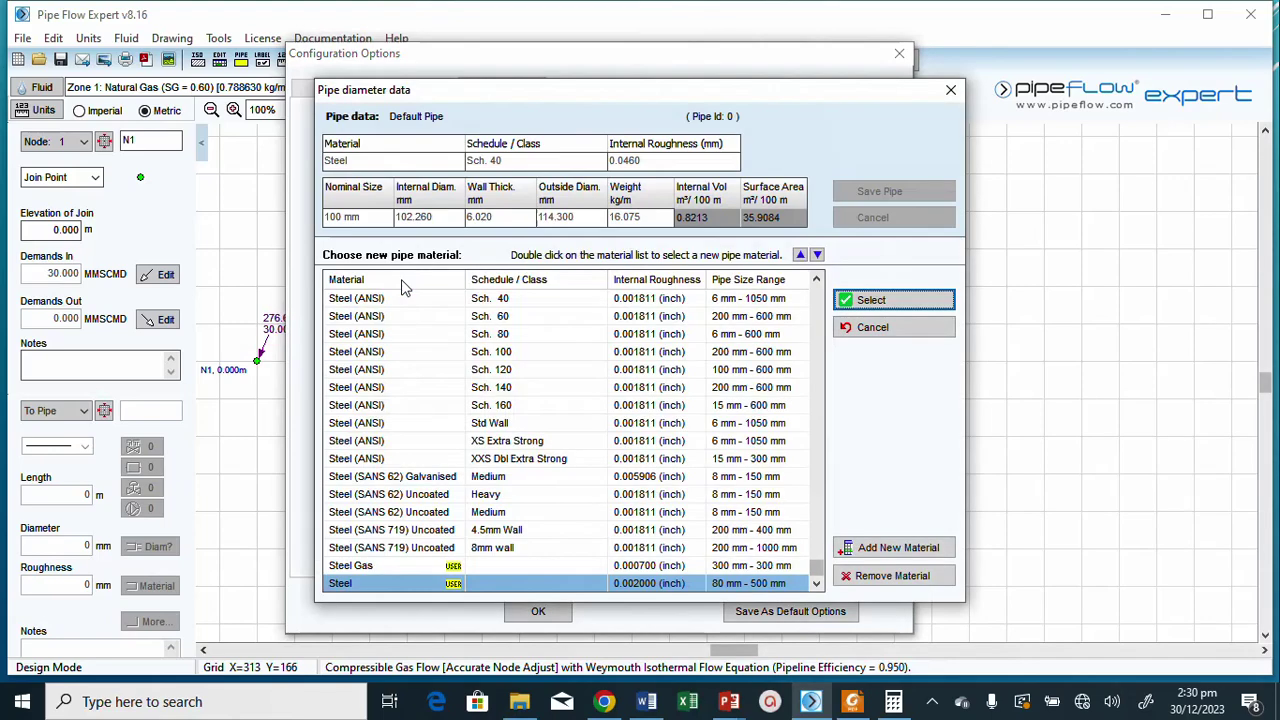
double_click(437, 352)
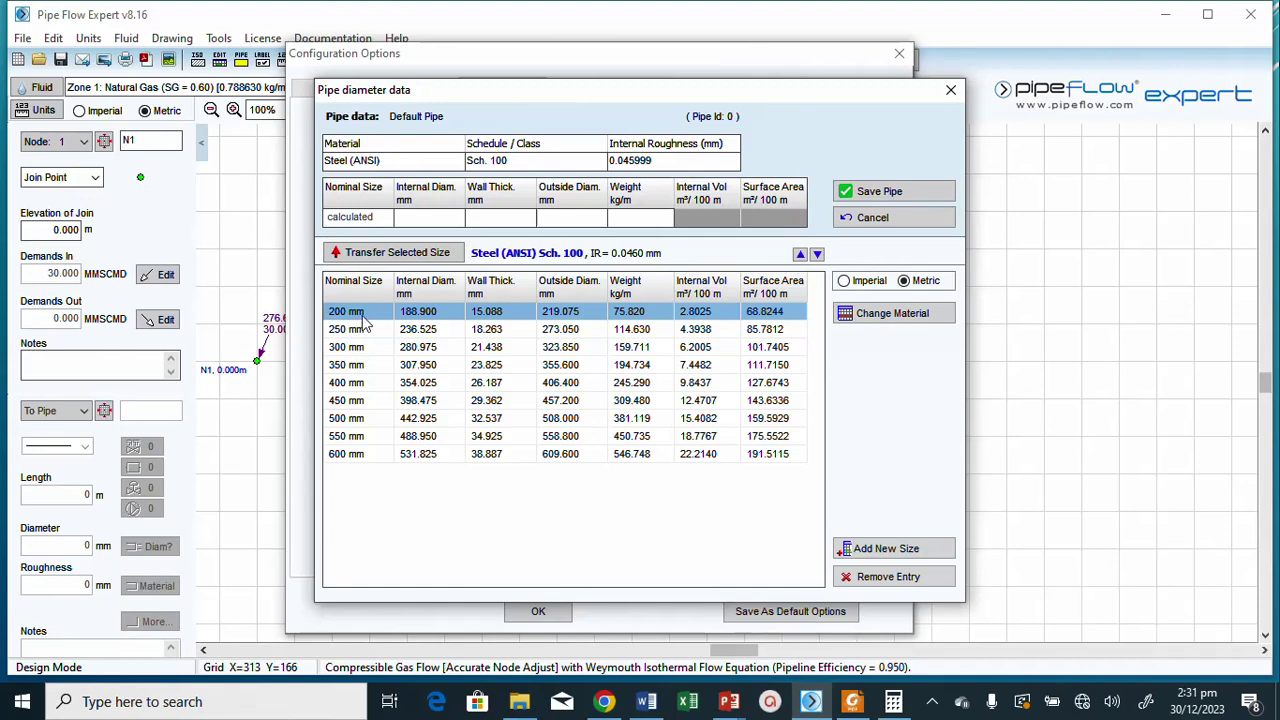
left_click(407, 262)
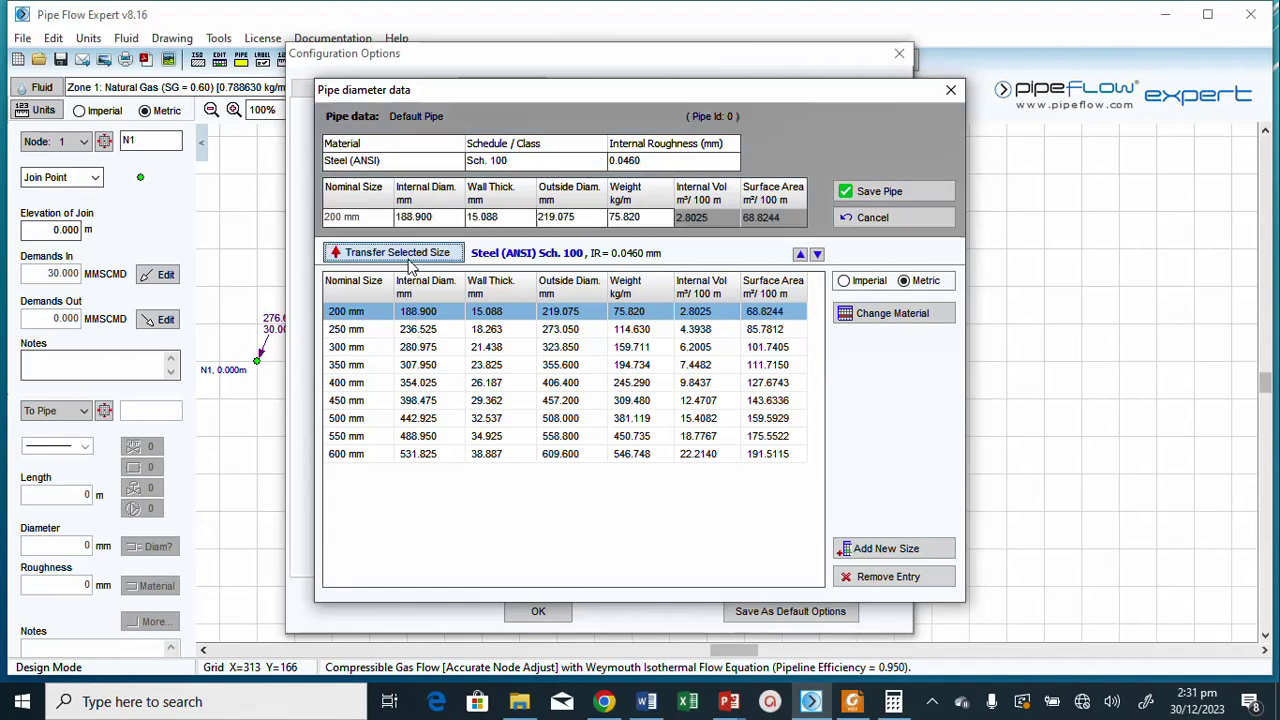
left_click(889, 194)
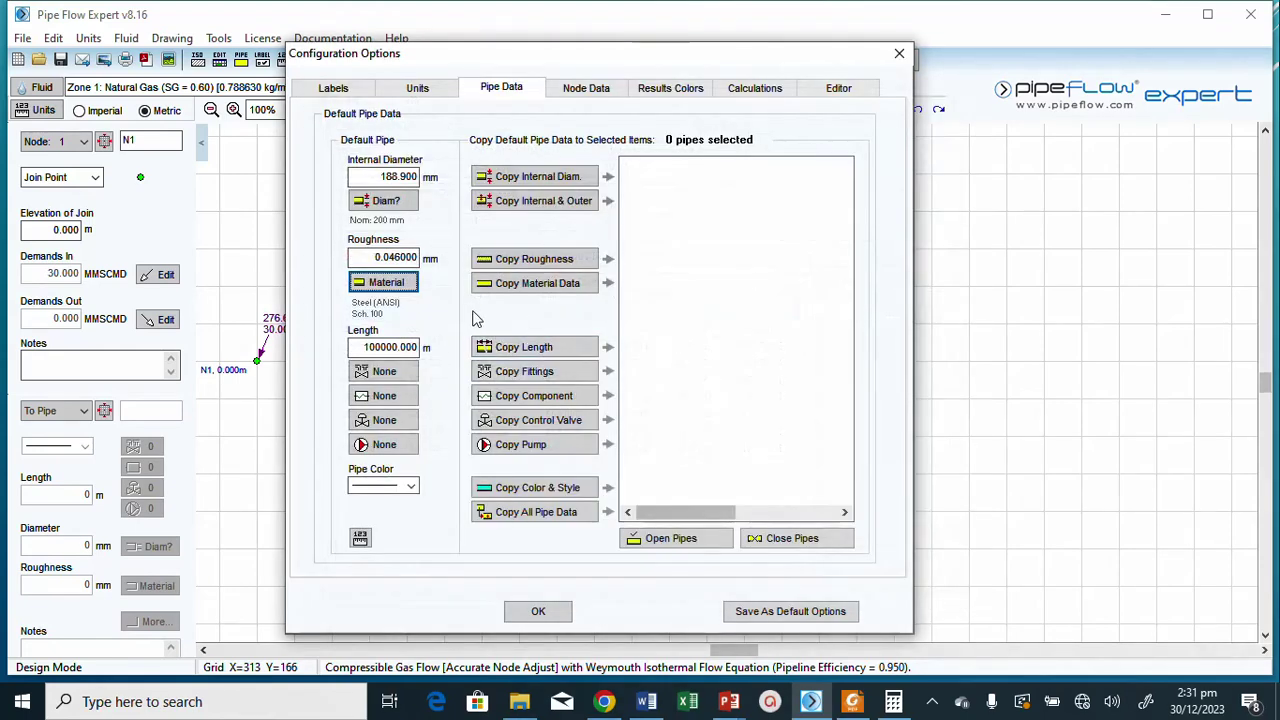
left_click(541, 617)
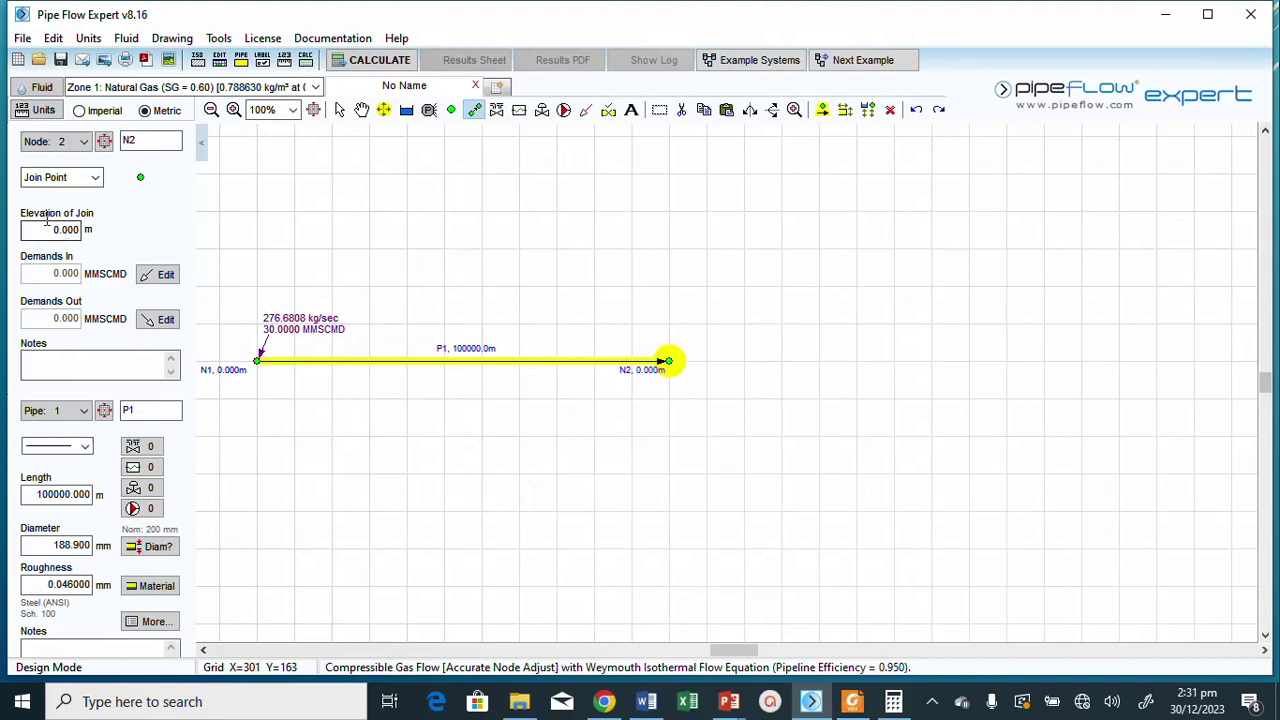
Change the pipe's downstream node N2 to an End Pressure node and open its pressure value for editing.
left_click(100, 180)
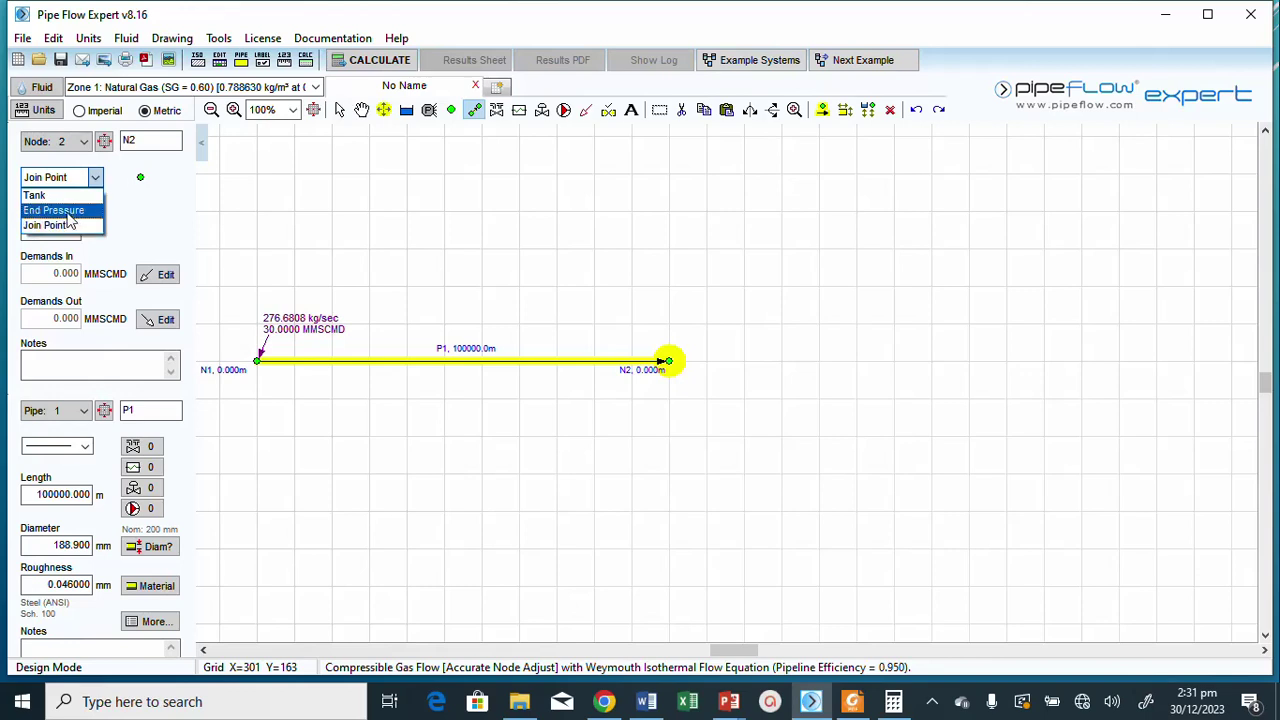
left_click(70, 212)
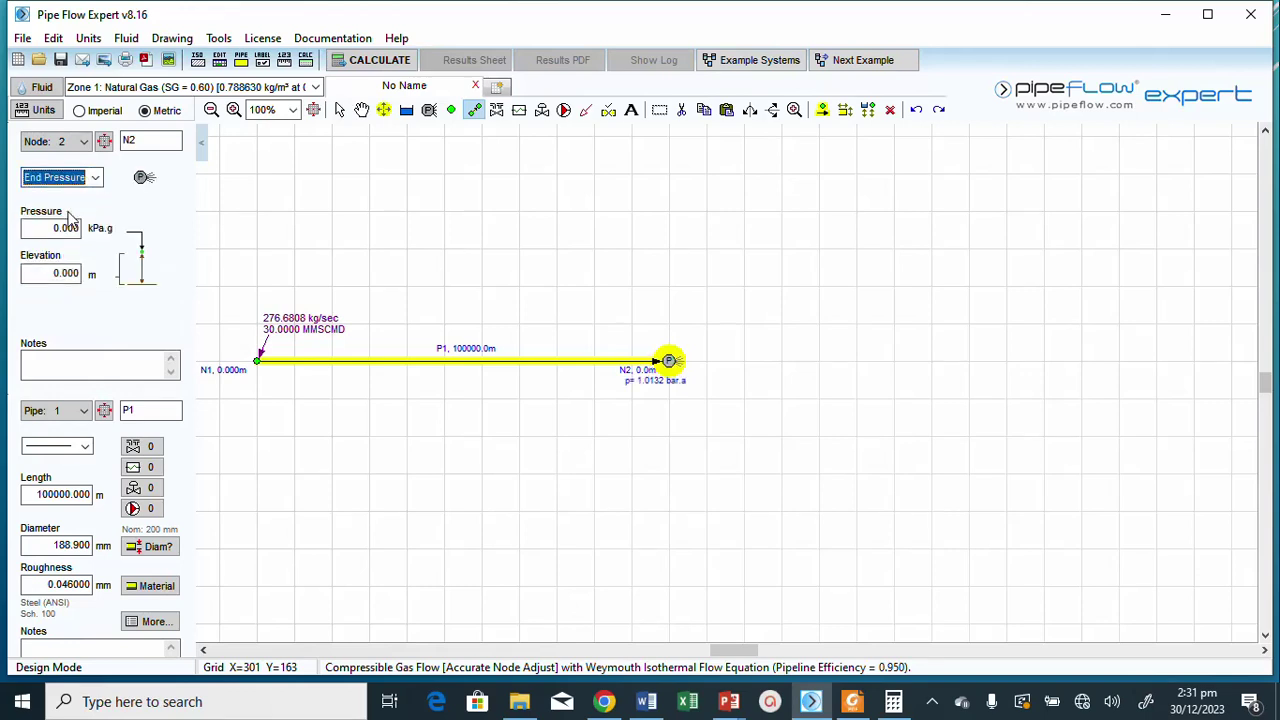
double_click(70, 226)
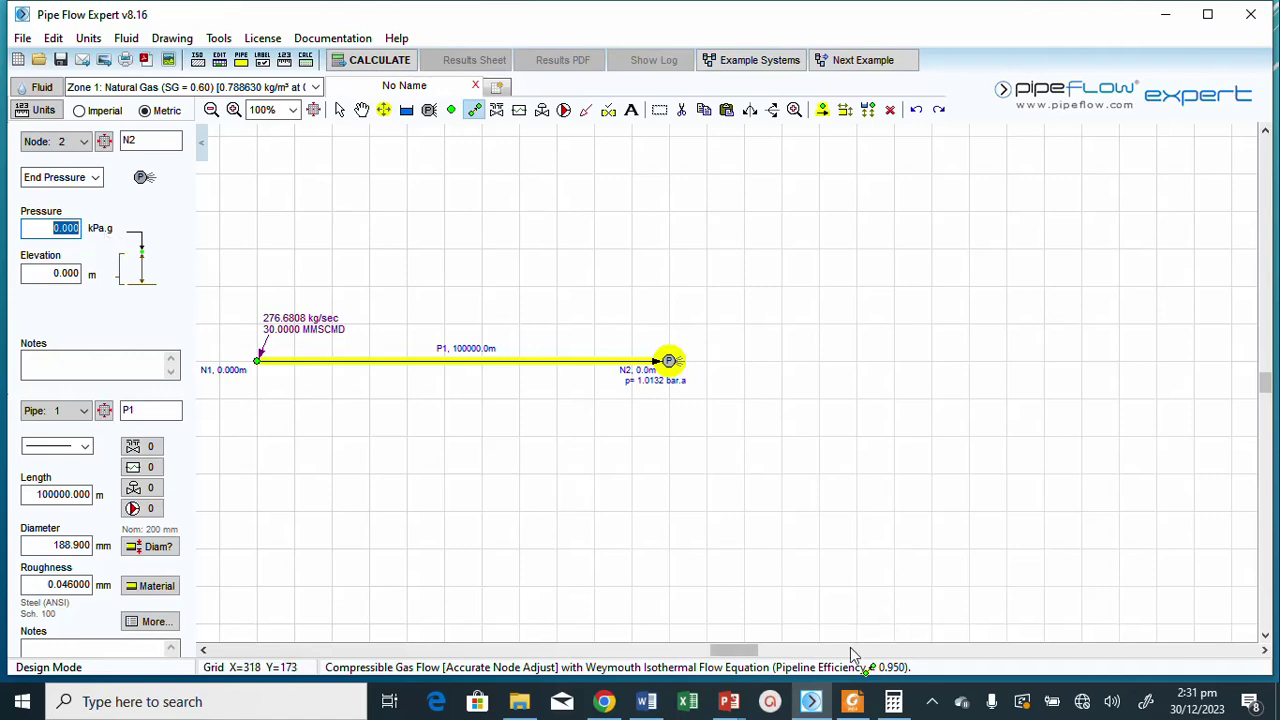
Switch to Calculator and subtract 101.325 from 5500 to convert the absolute delivery pressure to gauge.
left_click(893, 701)
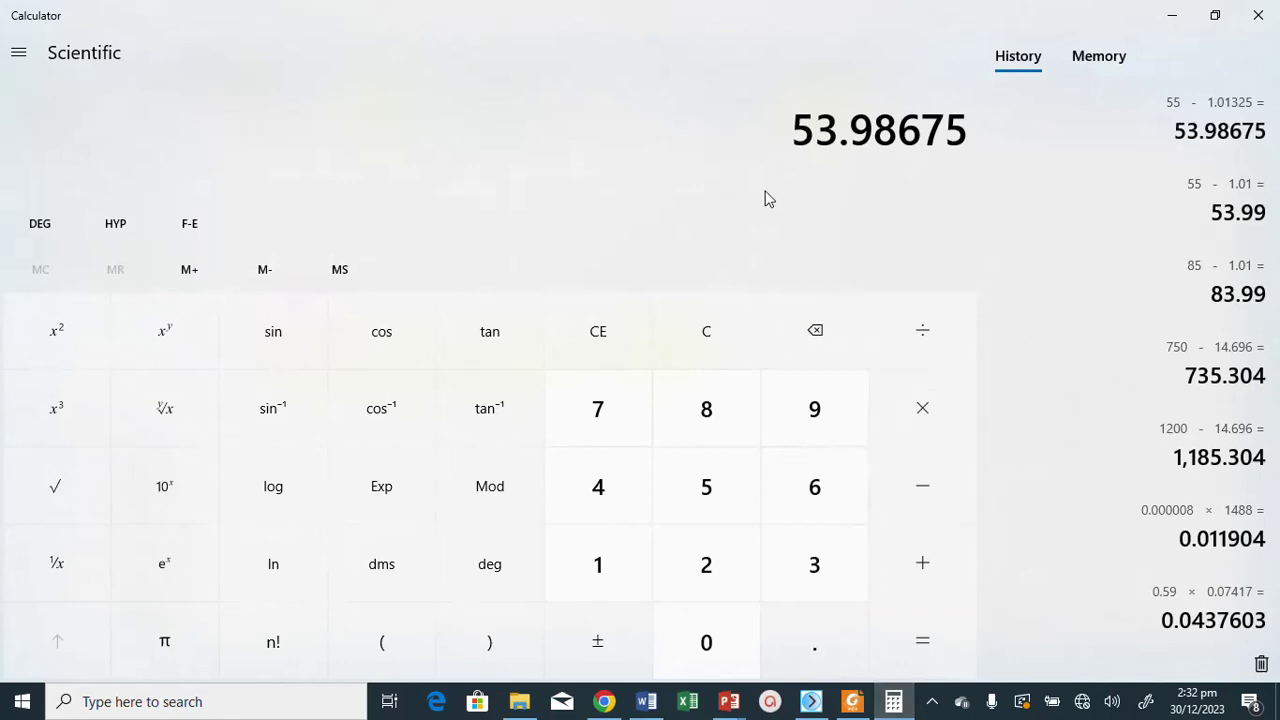
type("5,5")
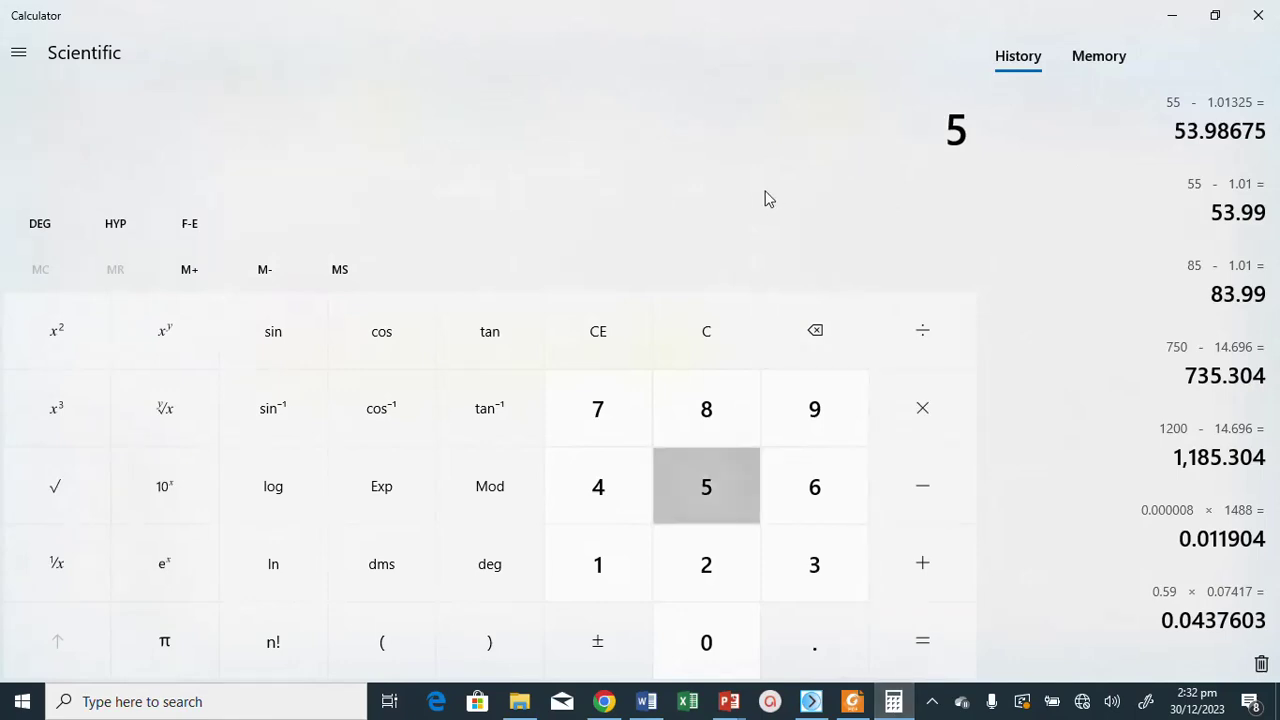
type("00")
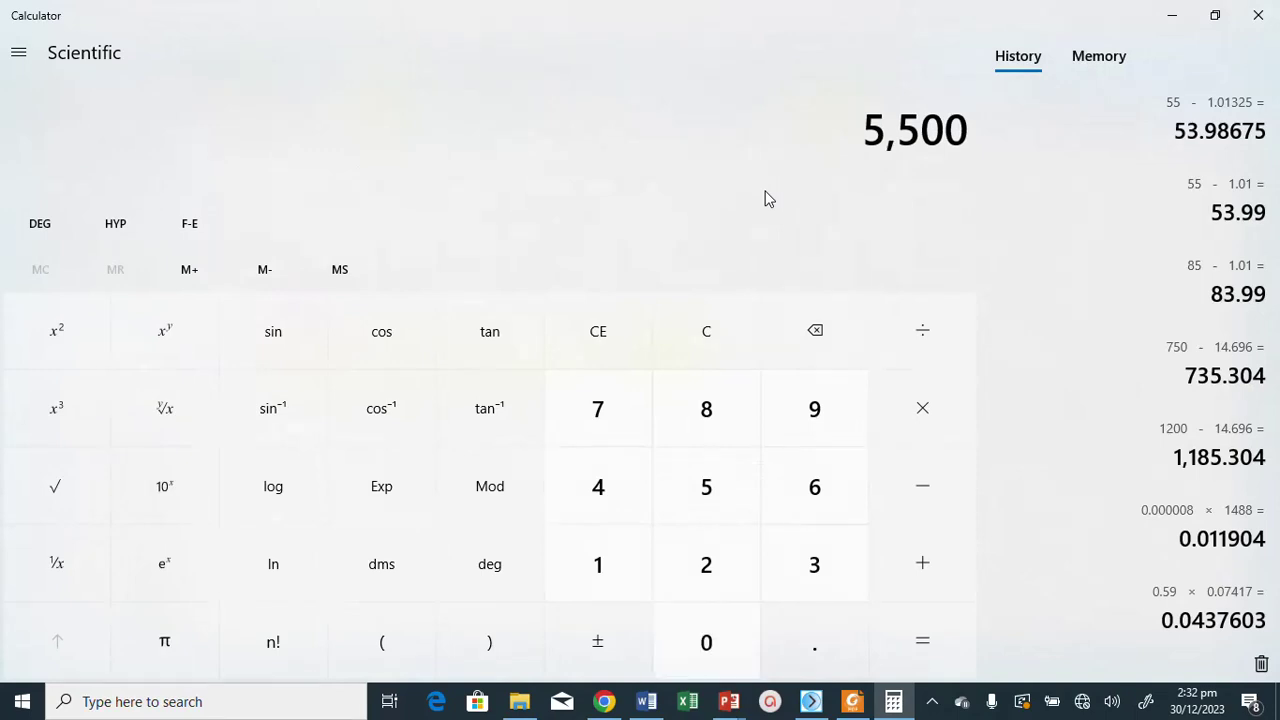
key("minus")
type("101.3250")
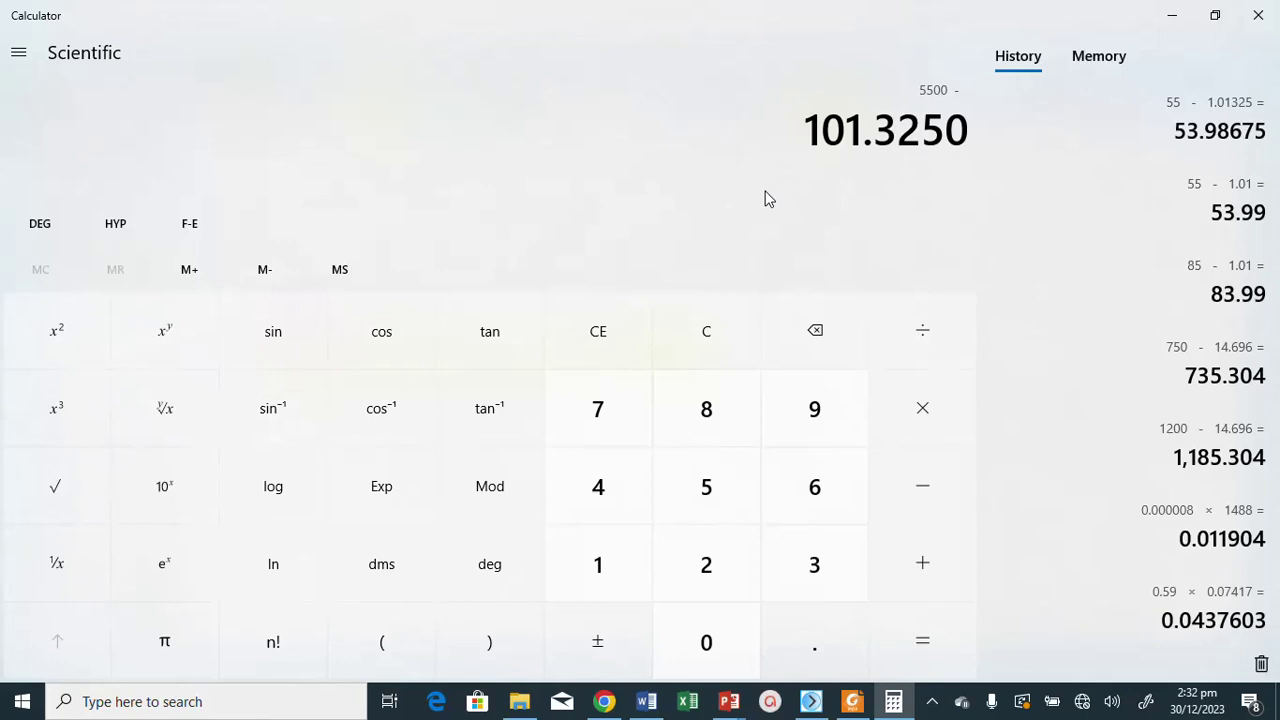
key("Return")
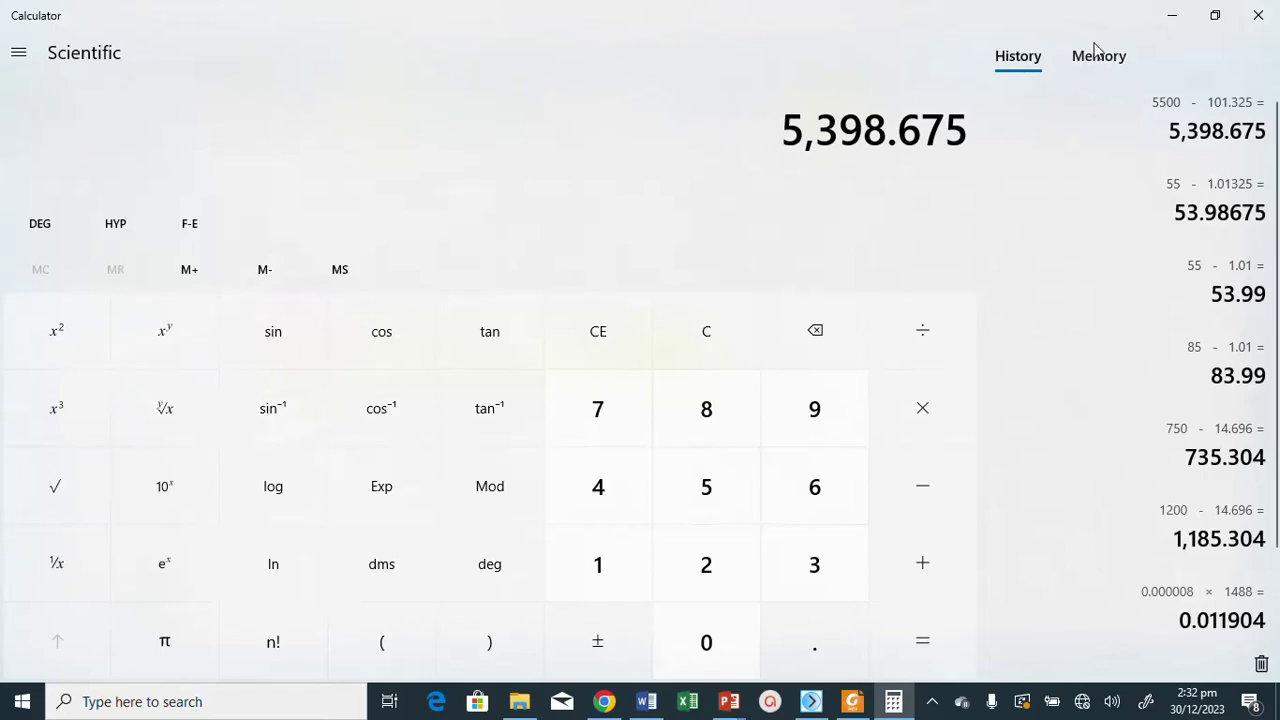
Return to Pipe Flow Expert and set the pressure of node N2 to 5398.673 kPa.g.
left_click(1170, 15)
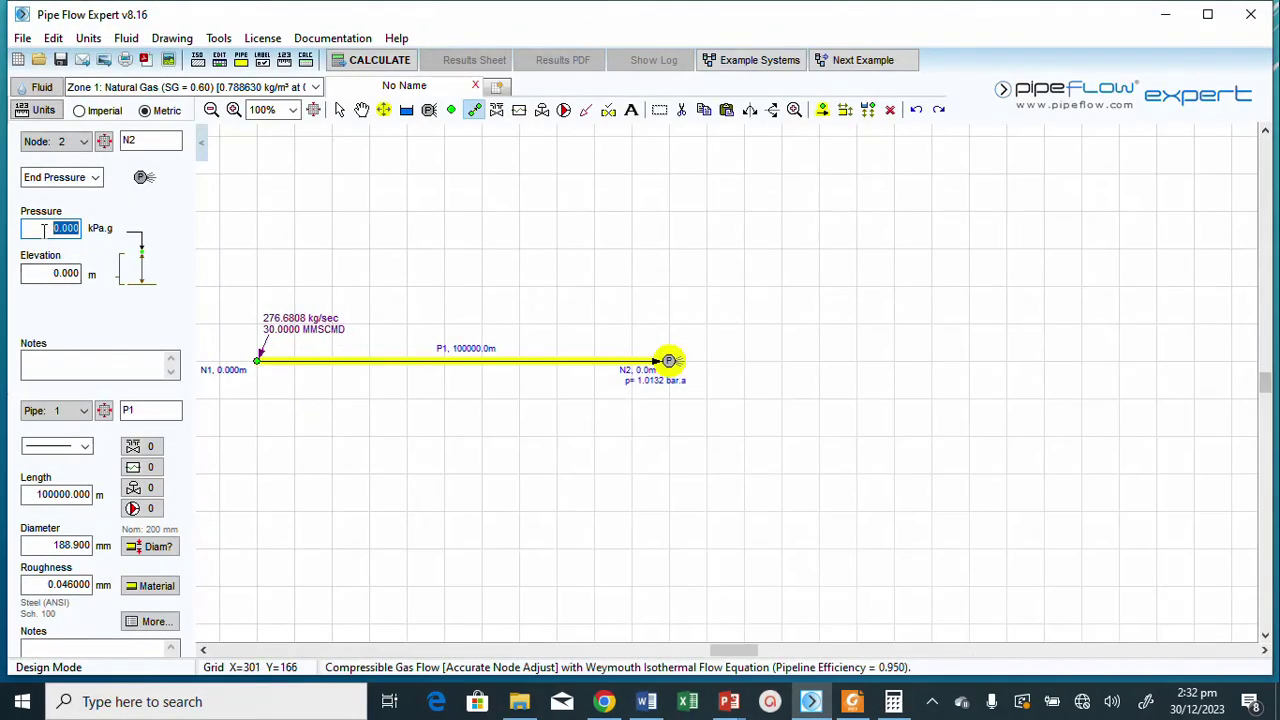
type("5398.673")
key("Return")
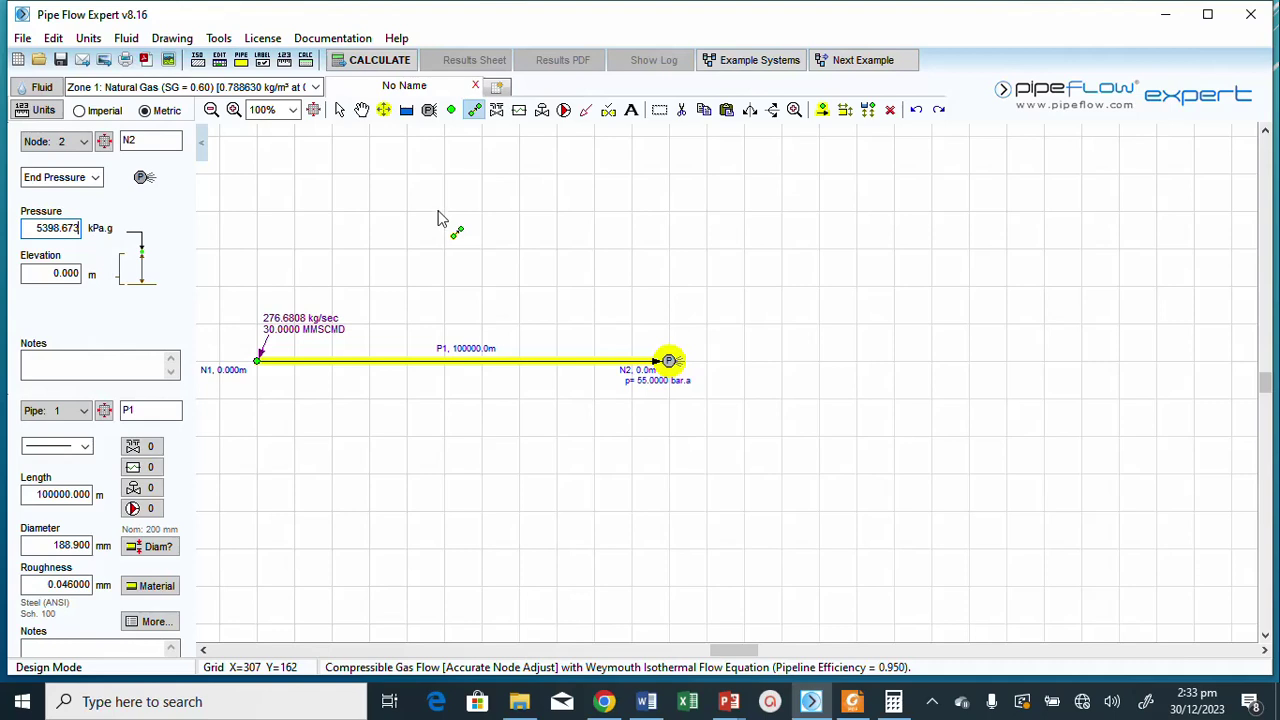
Calculate the pipeline system, accept showing the gas flow rate on the drawing, and open the results sheet.
left_click(380, 62)
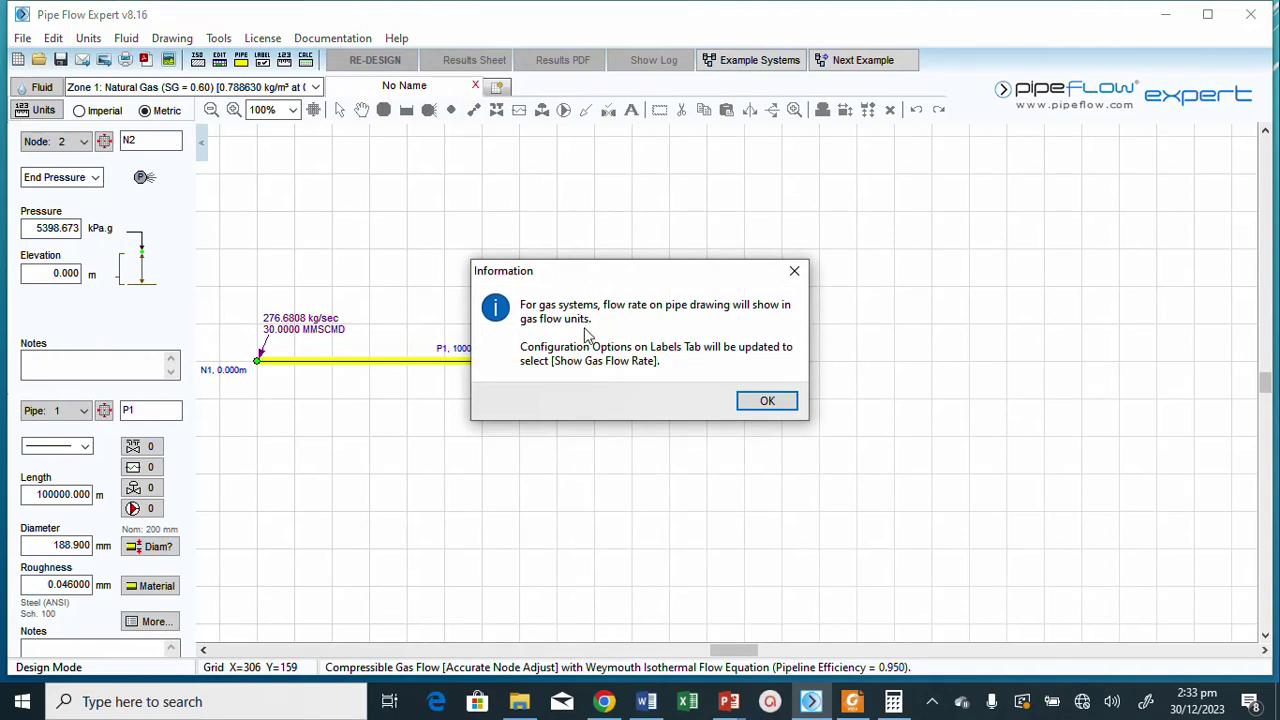
left_click(755, 400)
left_click(795, 472)
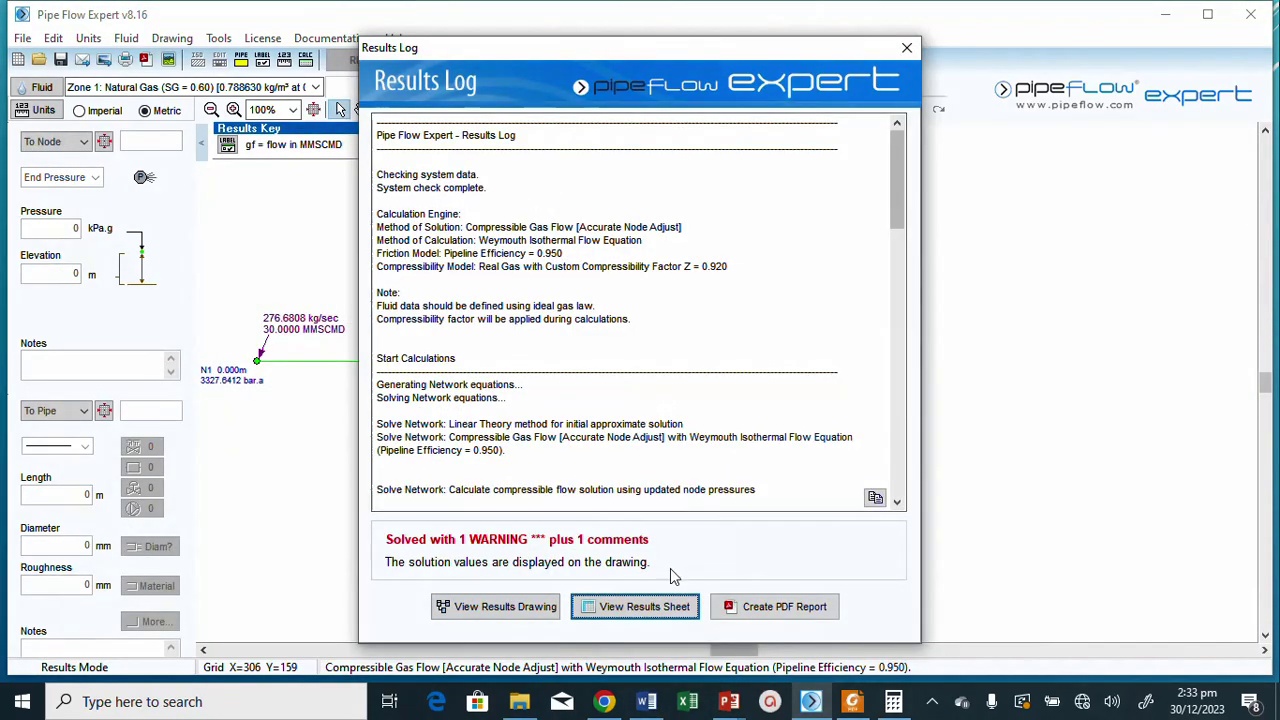
left_click(645, 610)
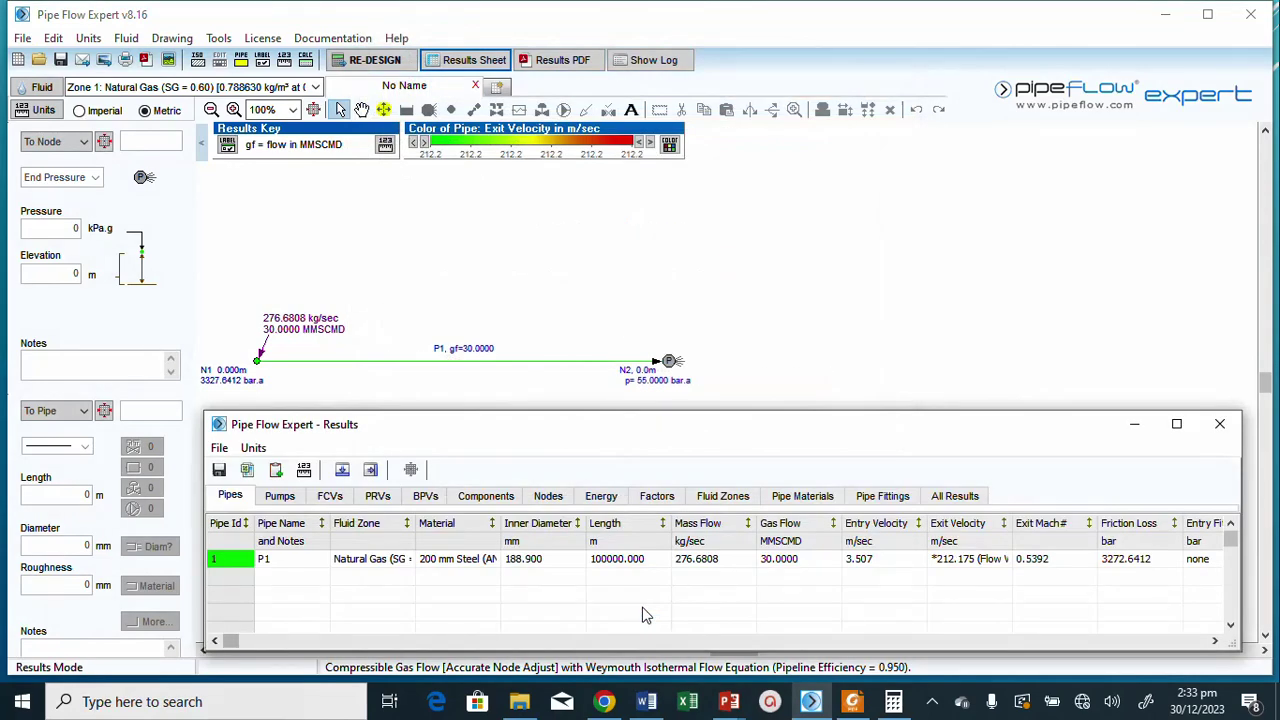
Examine the pipe results for P1, including friction loss, total pressure loss, and entry and exit pressures.
left_click(1212, 641)
left_click(1212, 641)
left_click(1212, 641)
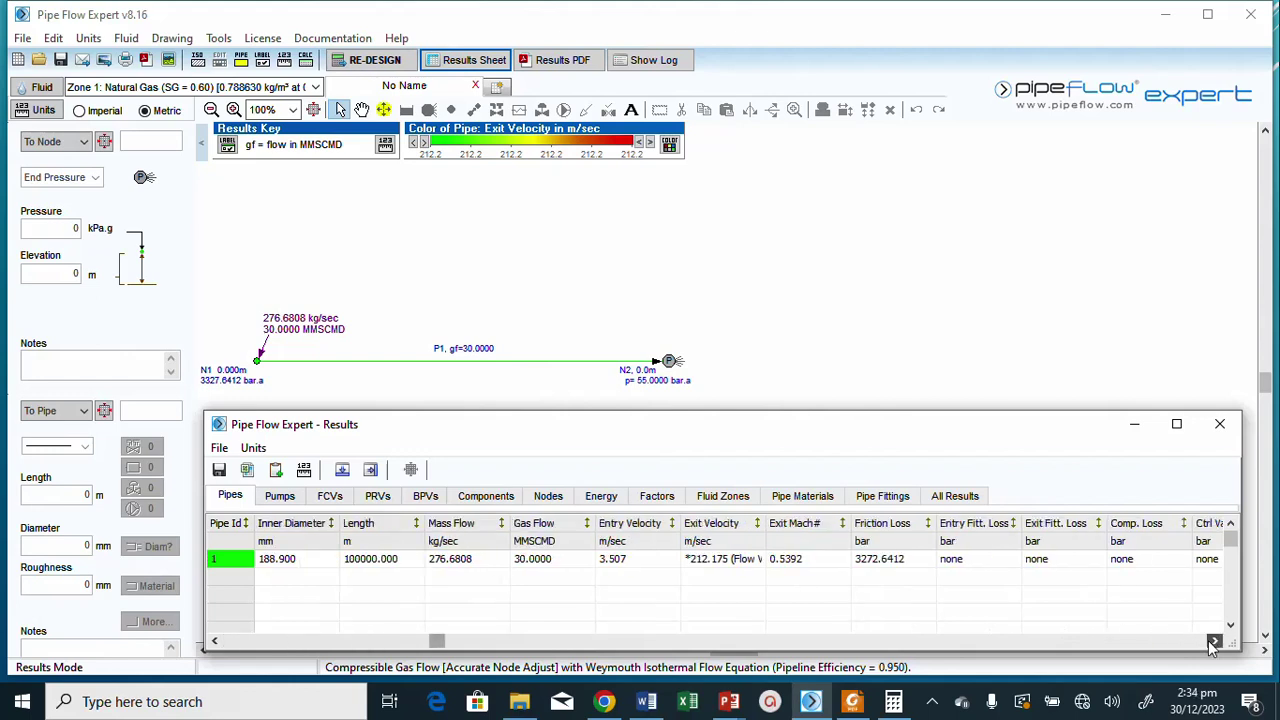
left_click(1212, 641)
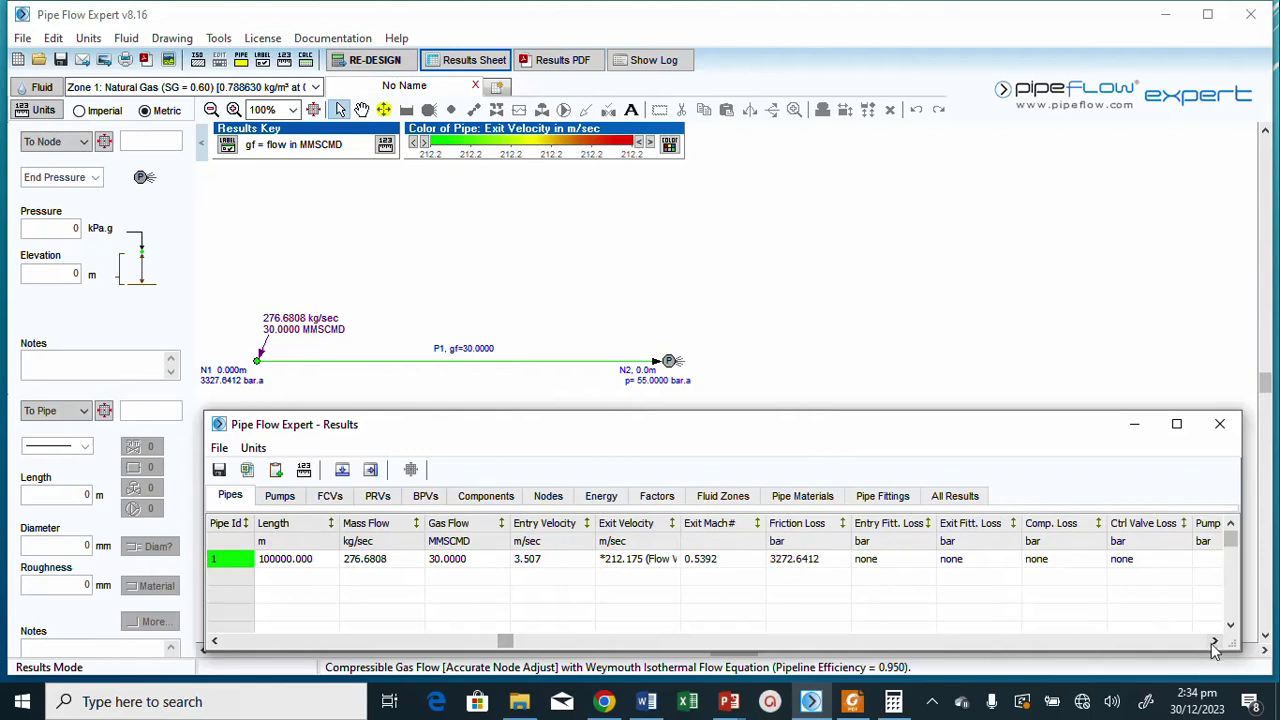
left_click(1214, 642)
left_click(1214, 642)
left_click(1214, 642)
left_click(1214, 642)
left_click(1214, 642)
left_click(1214, 642)
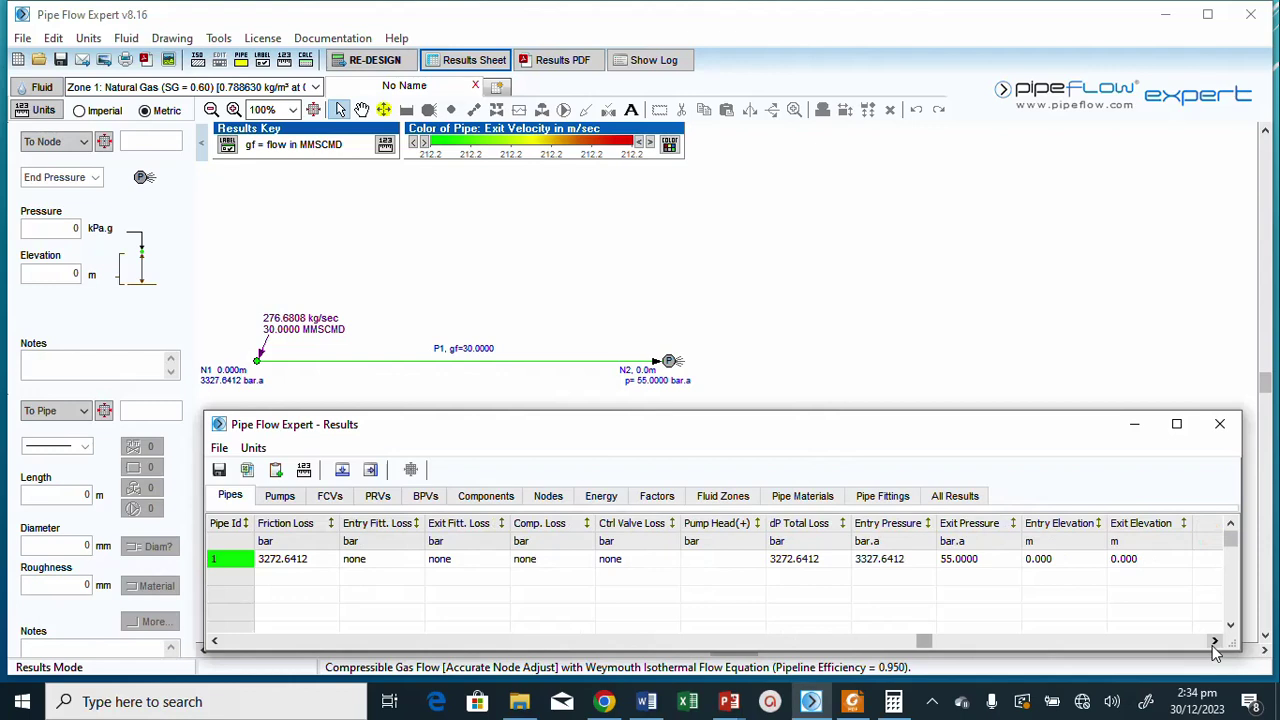
left_click(873, 562)
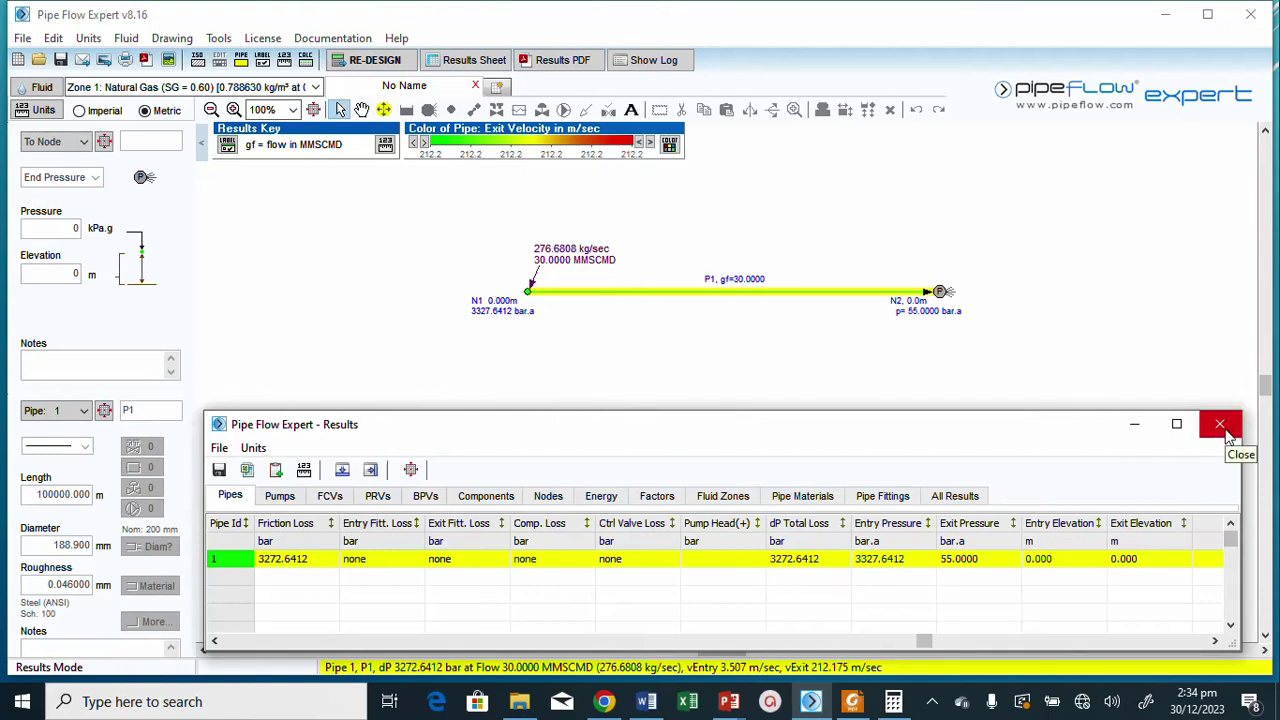
Set the system results pressure unit to kPa a and apply the units to the results.
left_click(254, 448)
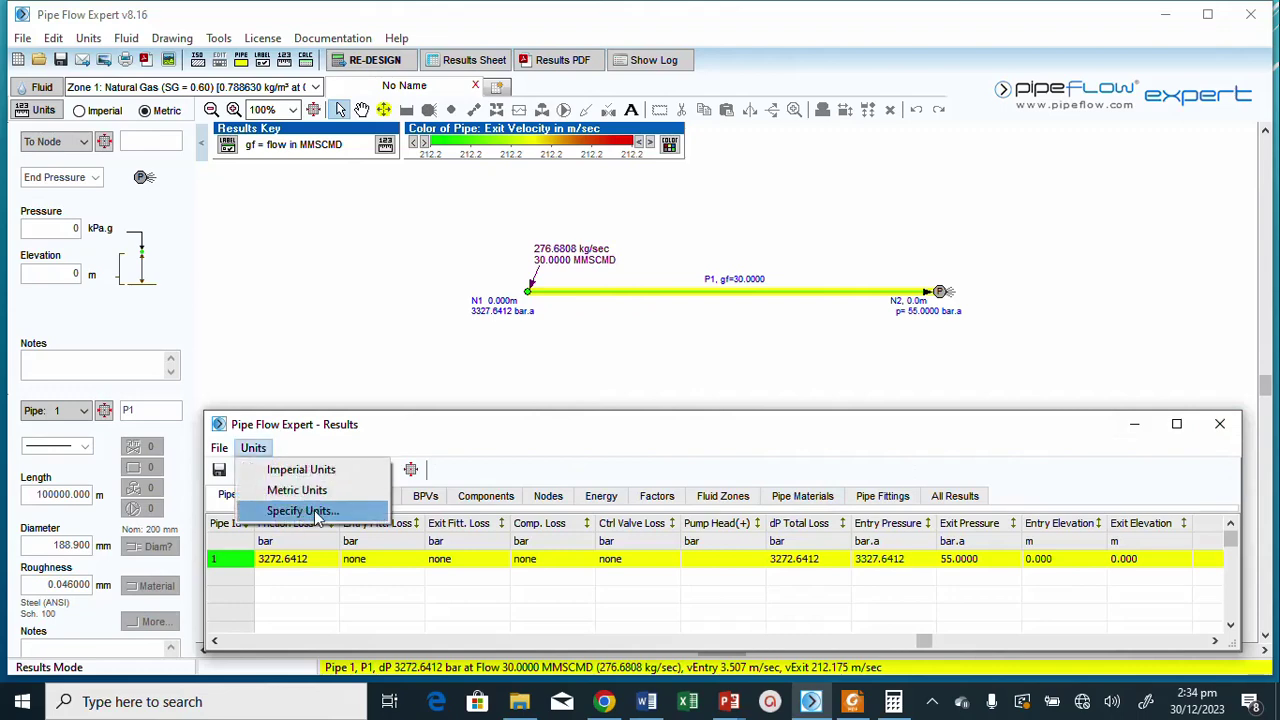
left_click(305, 512)
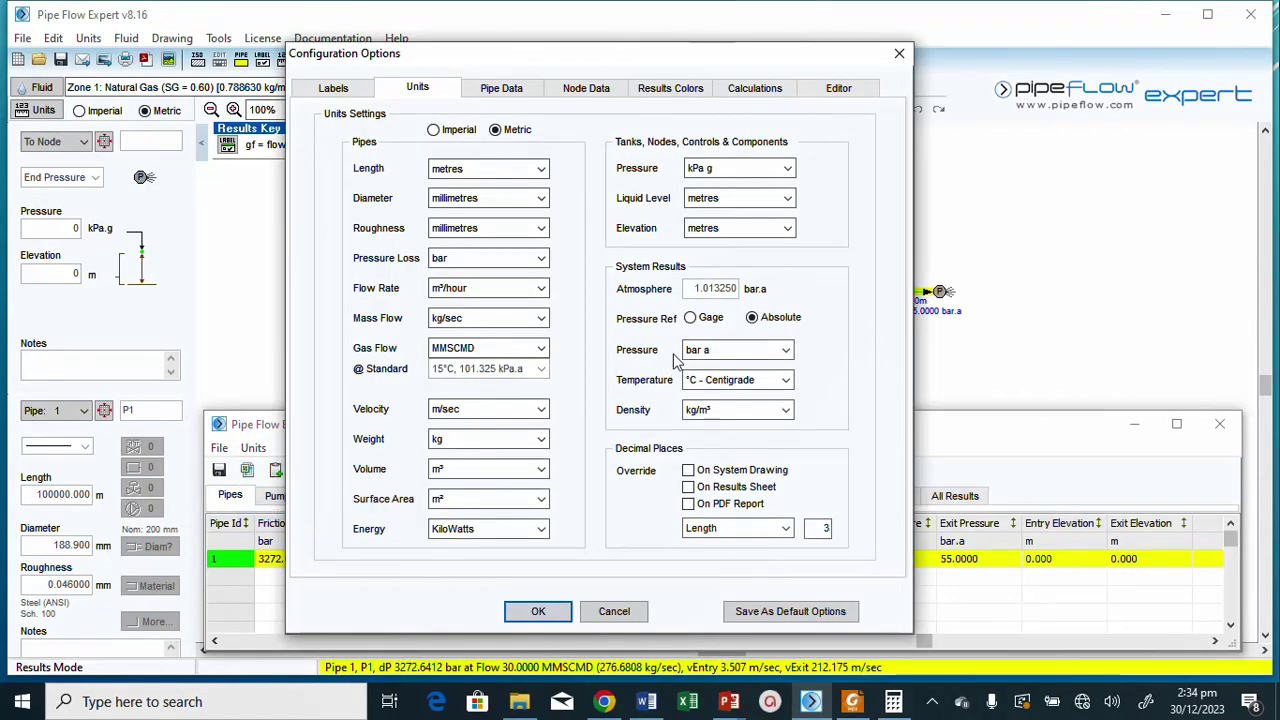
left_click(786, 352)
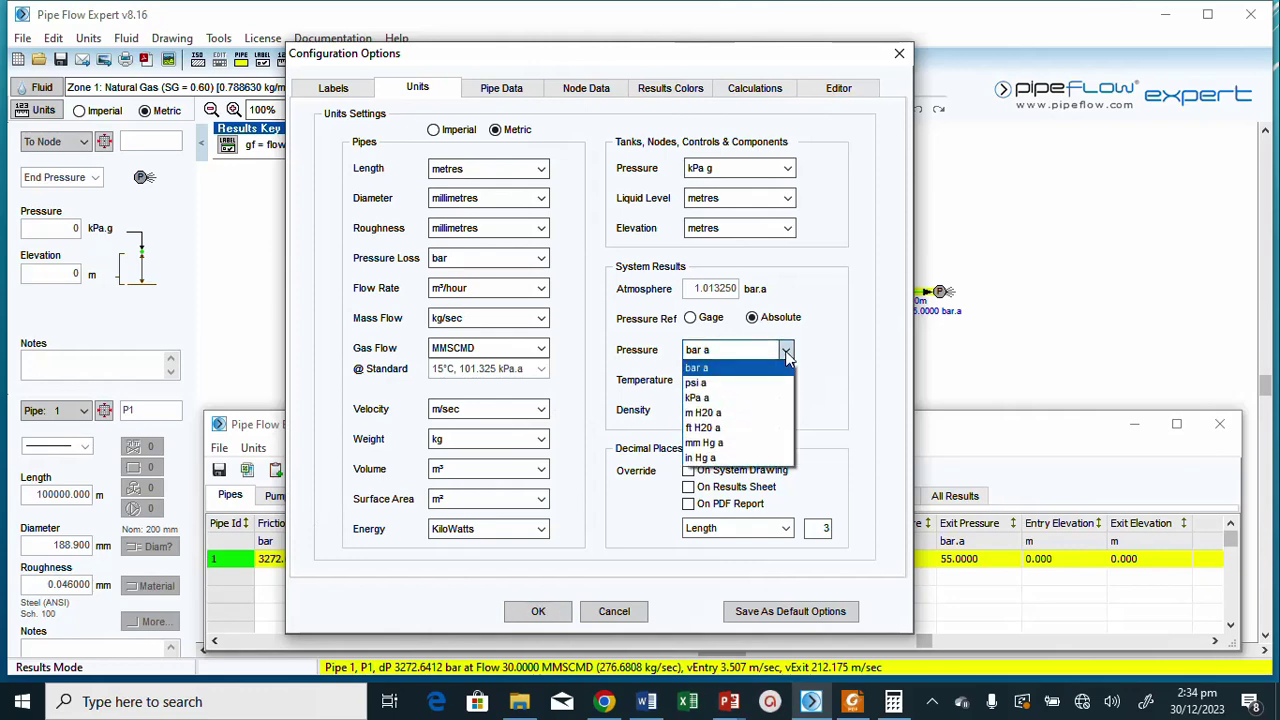
left_click(722, 398)
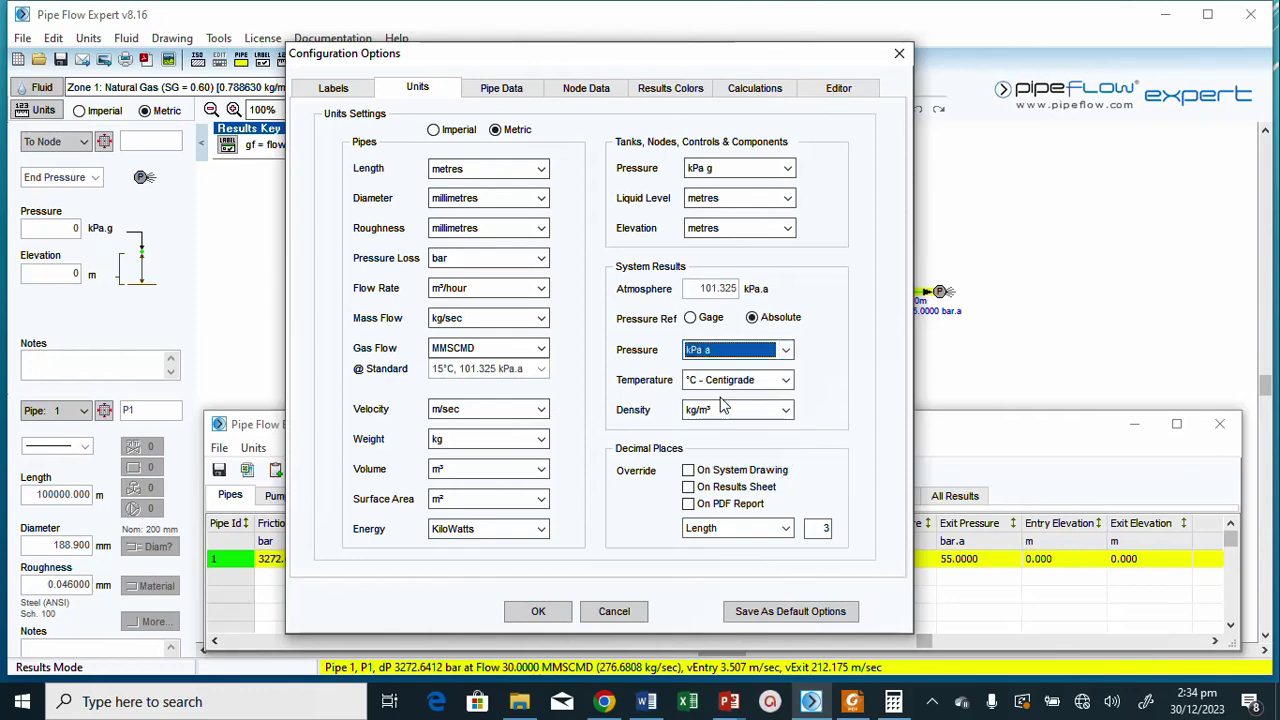
left_click(538, 611)
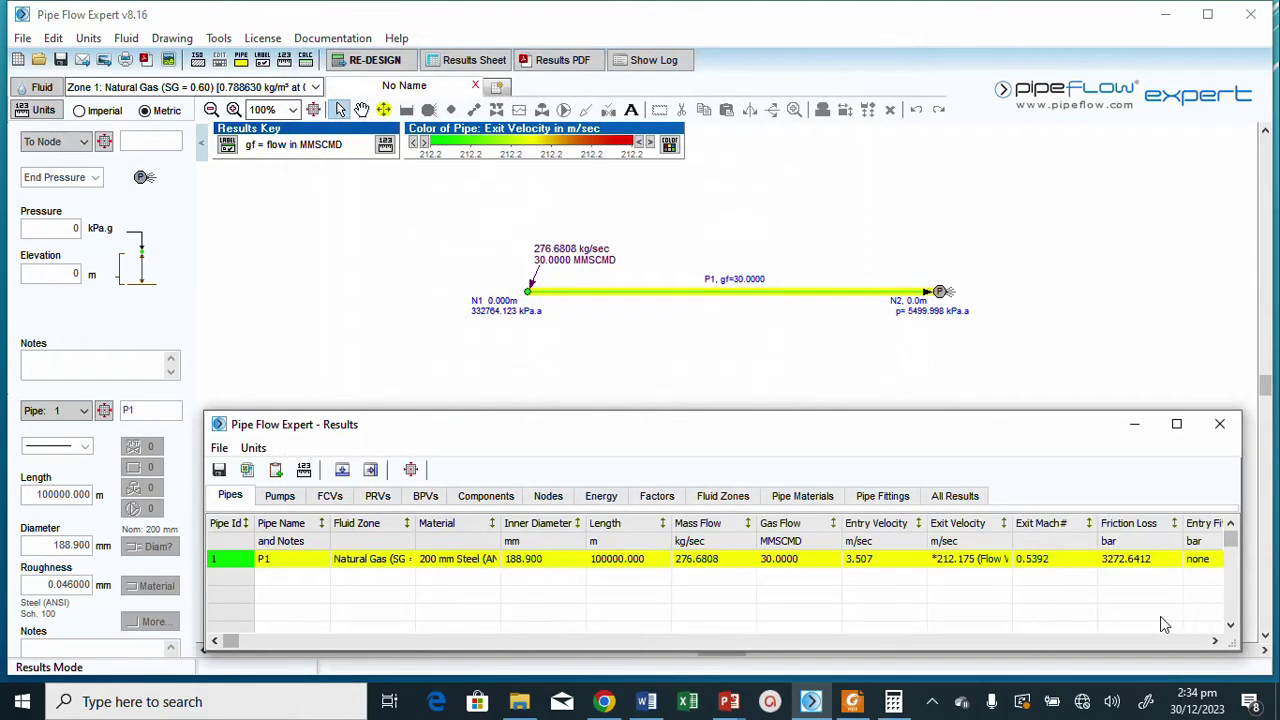
Review P1's total pressure loss and entry and exit pressures in kPa, and close the results sheet.
left_click_drag(1216, 645, 1216, 648)
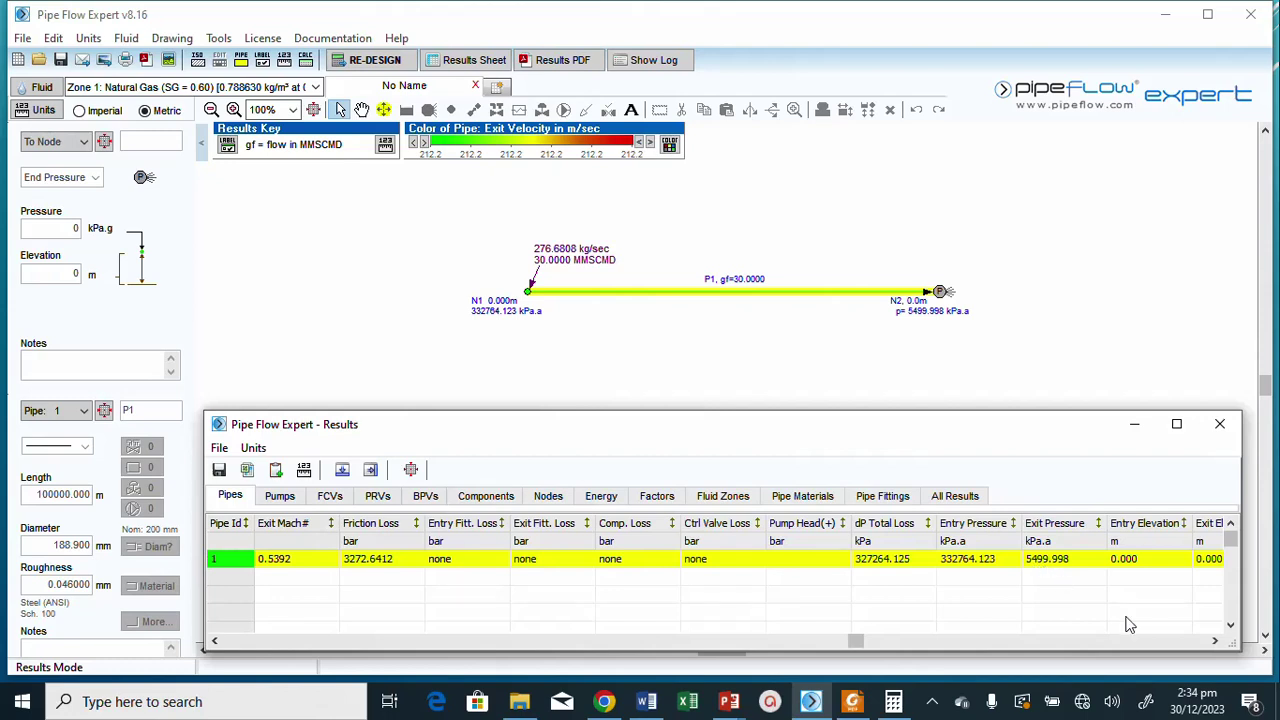
left_click(1214, 641)
left_click(1214, 641)
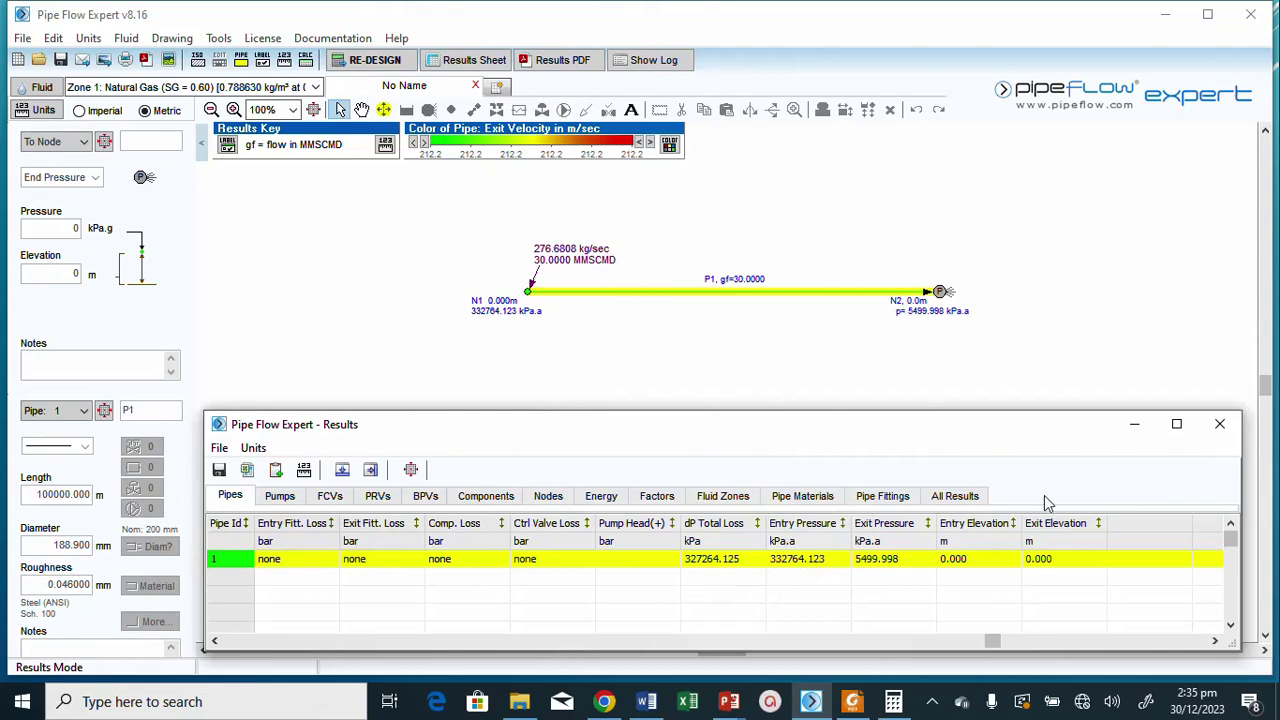
left_click(1219, 424)
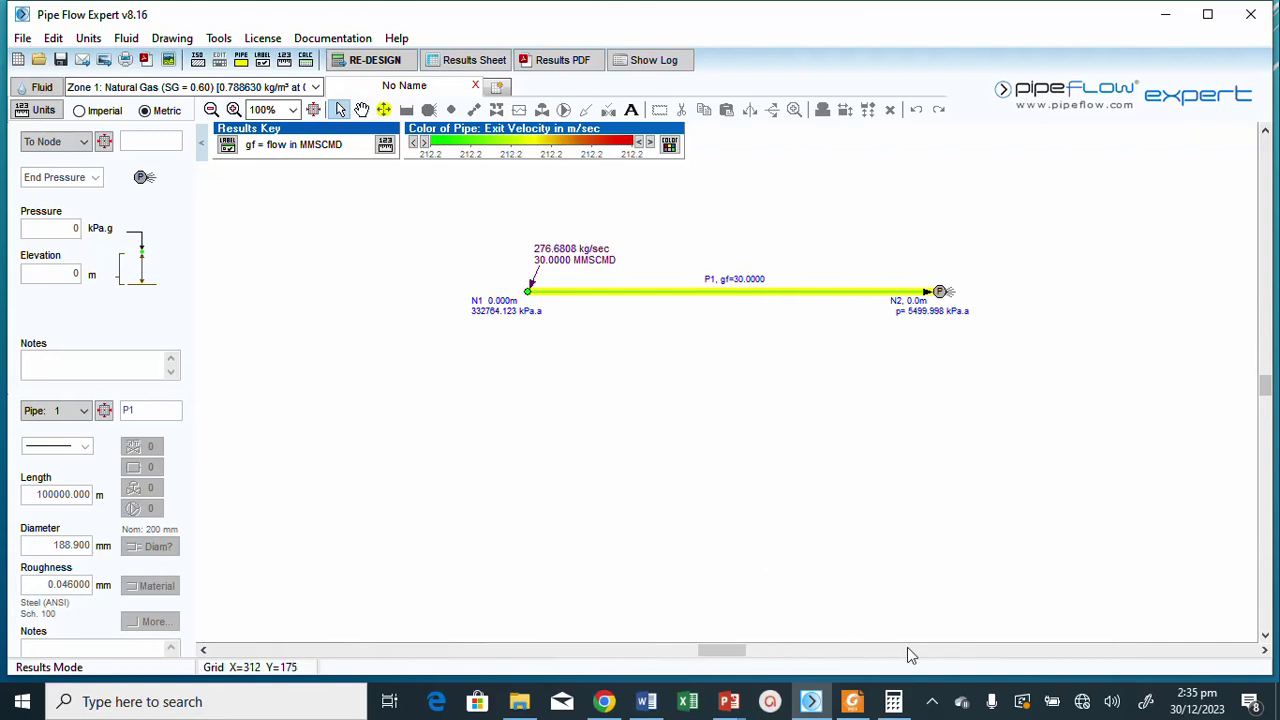
left_click(931, 702)
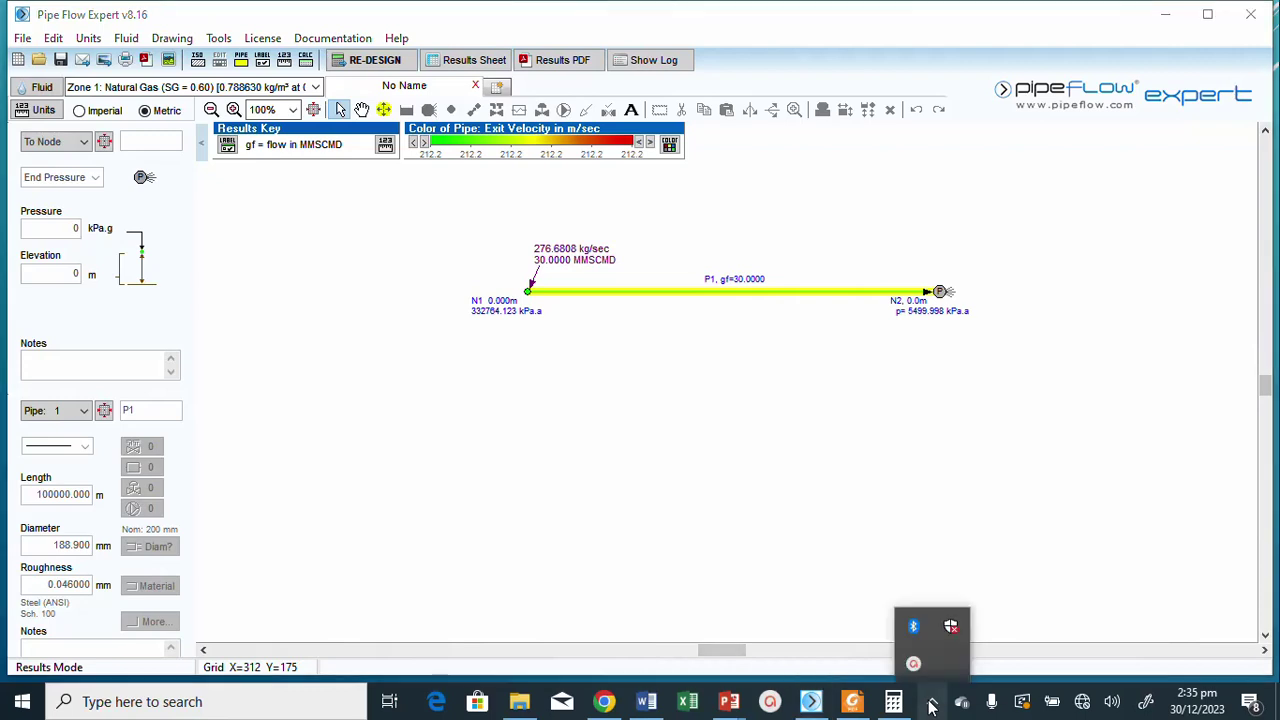
left_click(913, 663)
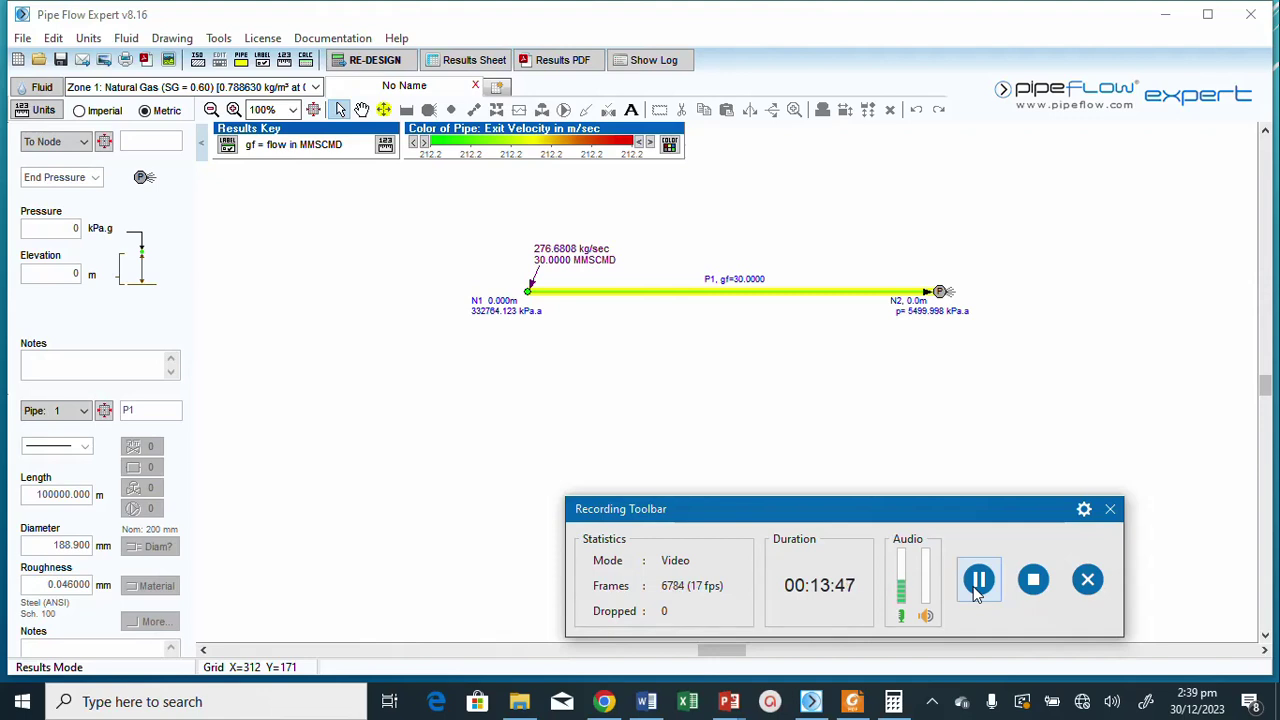
left_click(1110, 509)
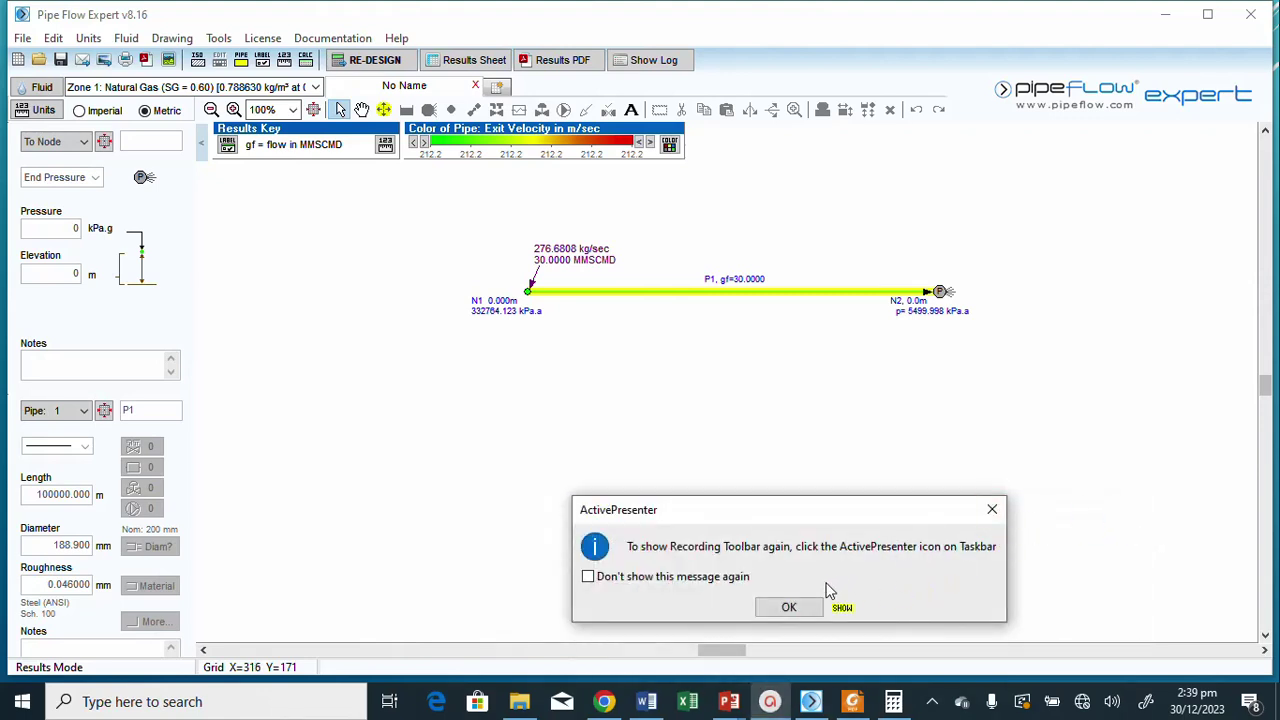
left_click(772, 606)
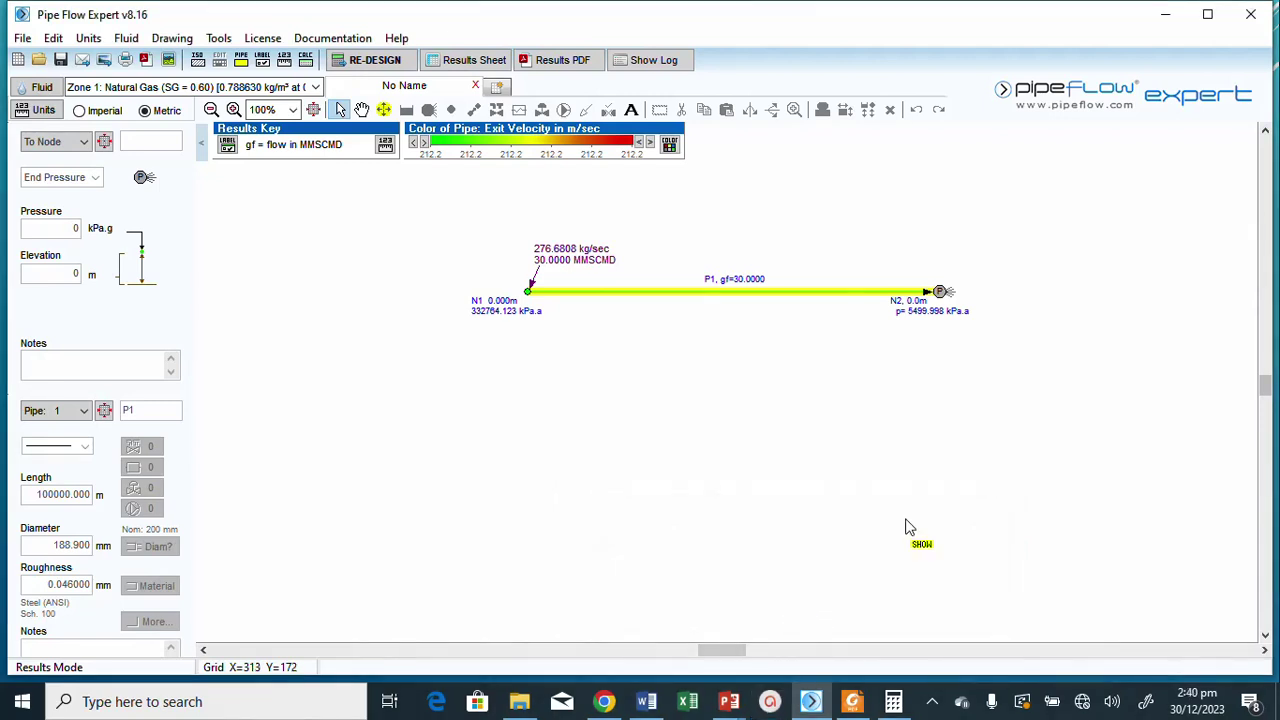
left_click(932, 702)
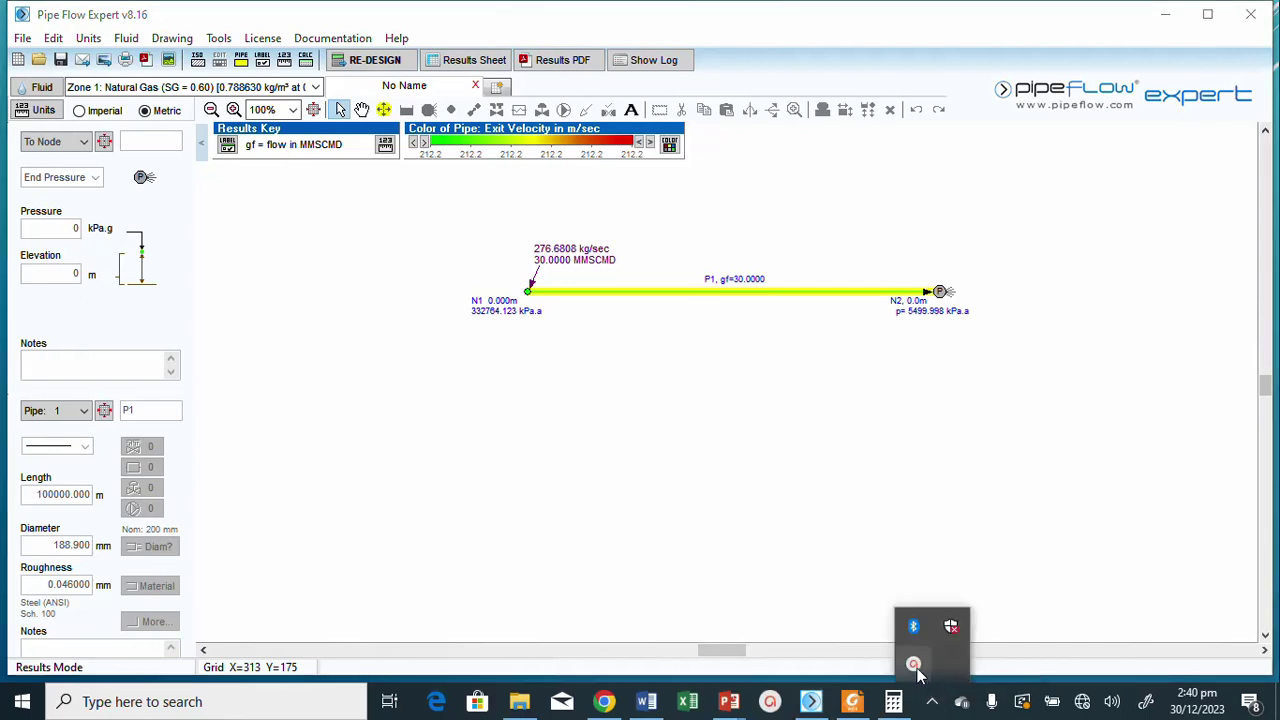
left_click(913, 663)
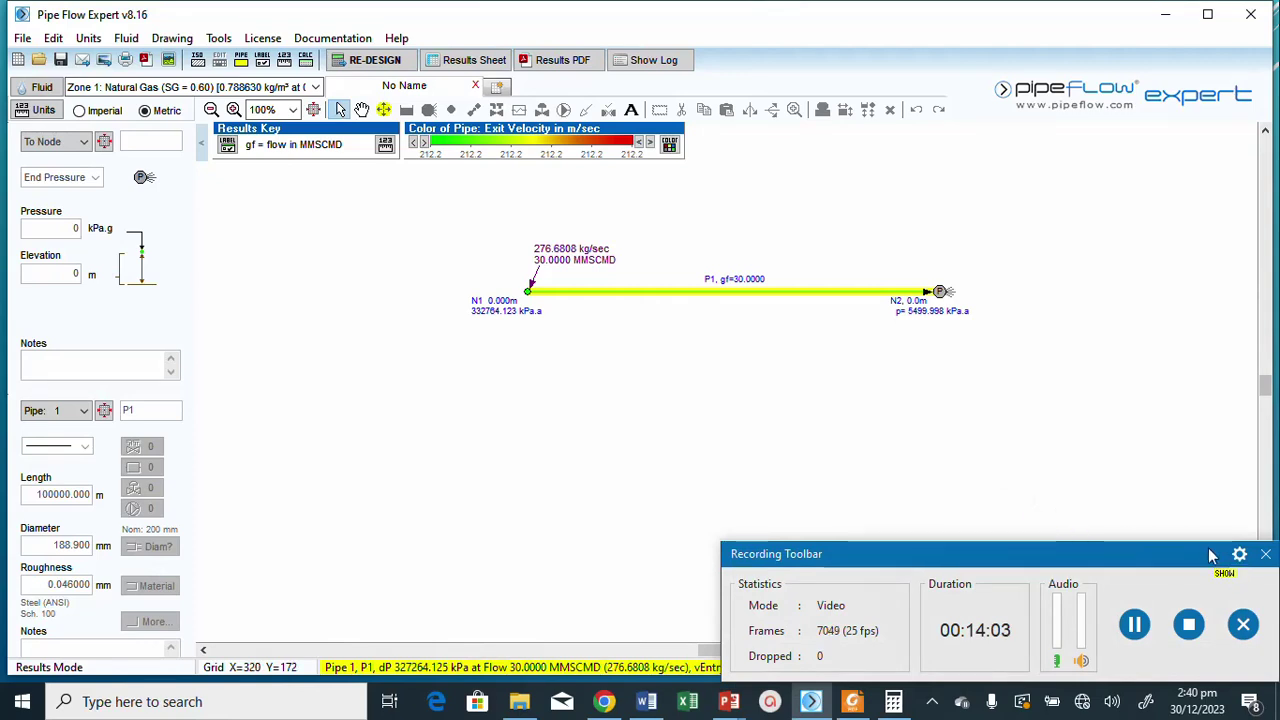
left_click(1265, 553)
left_click(944, 651)
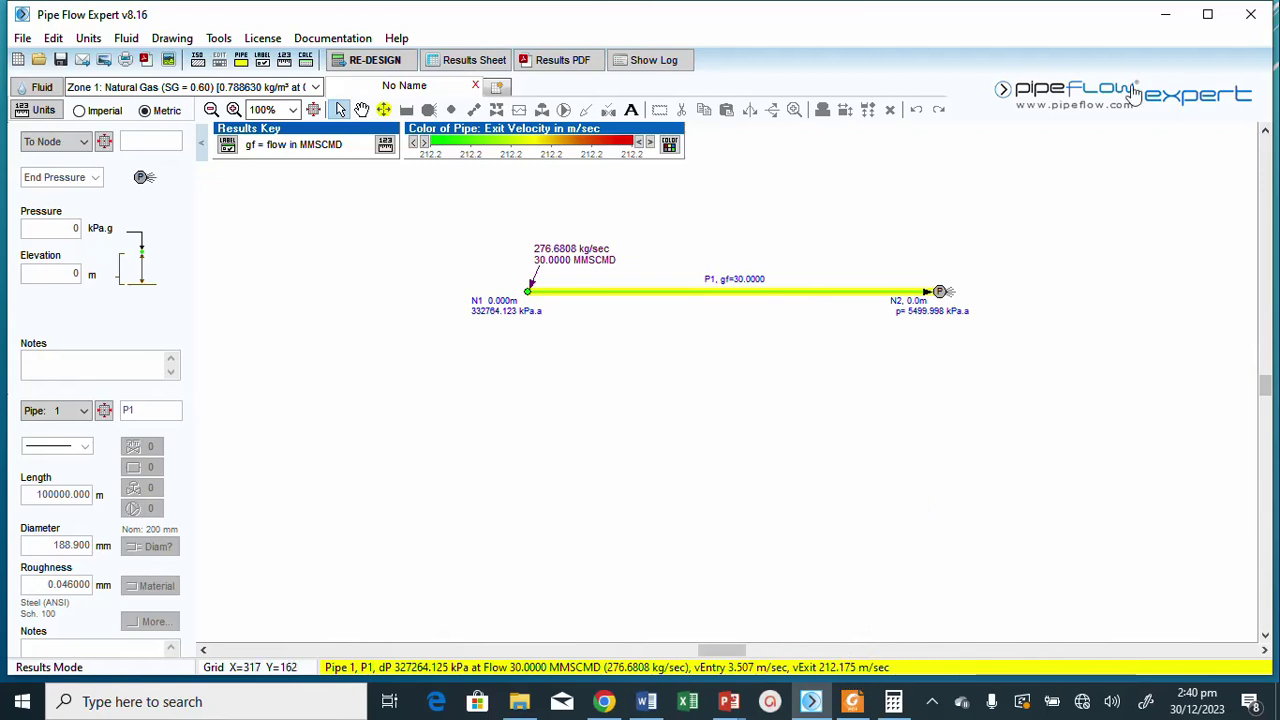
Switch to the PowerPoint slideshow, advance to the blank slide, and handwrite "h ≈ P" with the red pen.
key("alt+Tab")
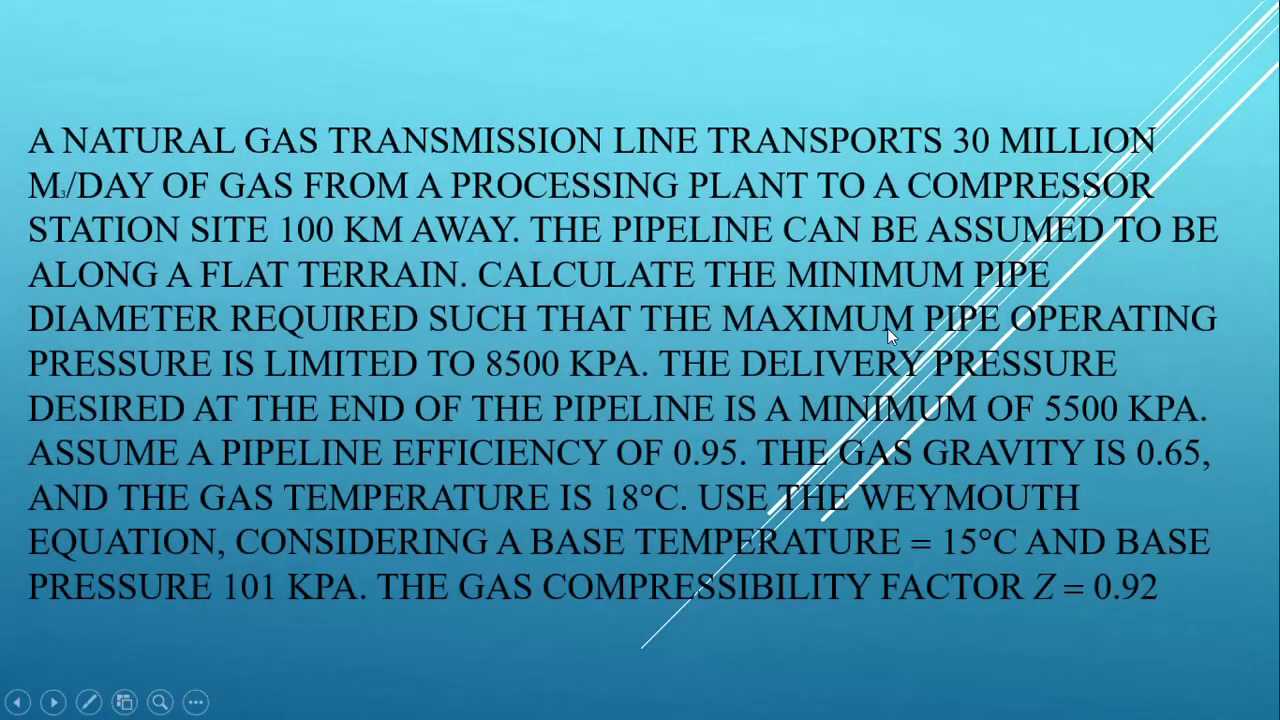
left_click(780, 379)
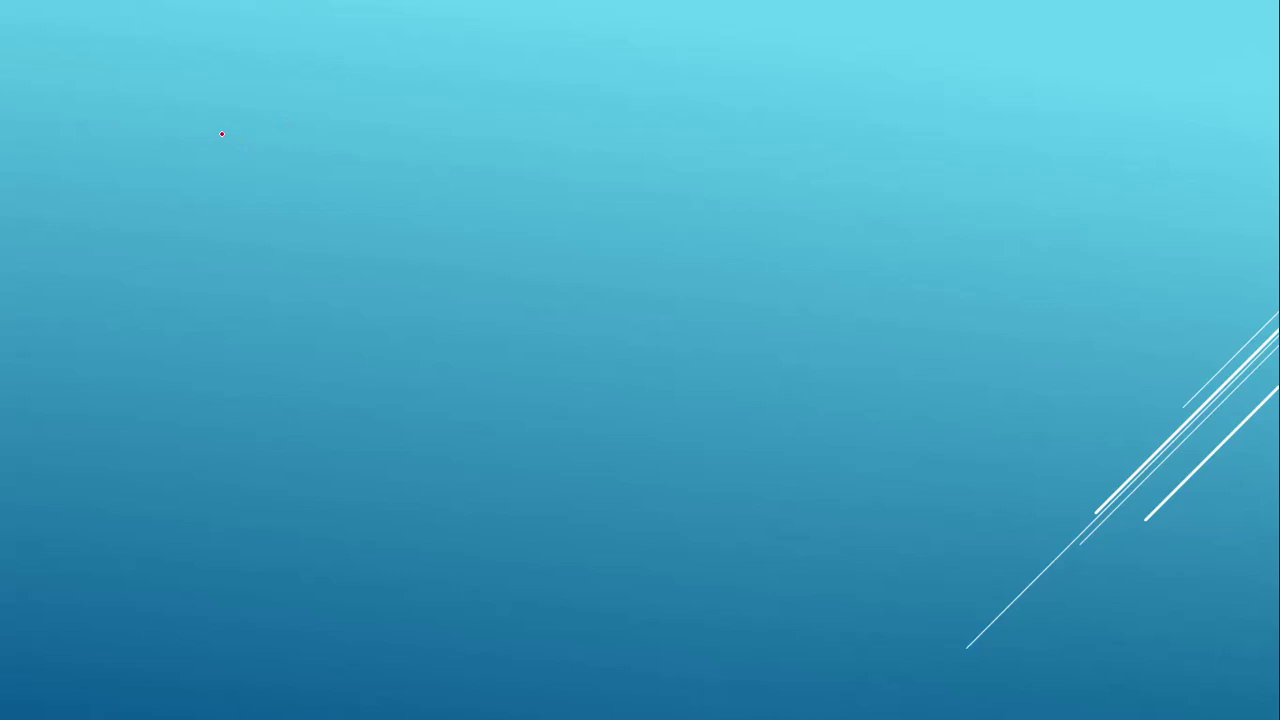
mouse_move(228, 117)
left_mouse_down()
mouse_move(222, 152)
mouse_move(248, 153)
left_mouse_up()
left_click_drag(261, 135, 296, 134)
left_click_drag(262, 155, 325, 166)
left_click_drag(323, 113, 332, 142)
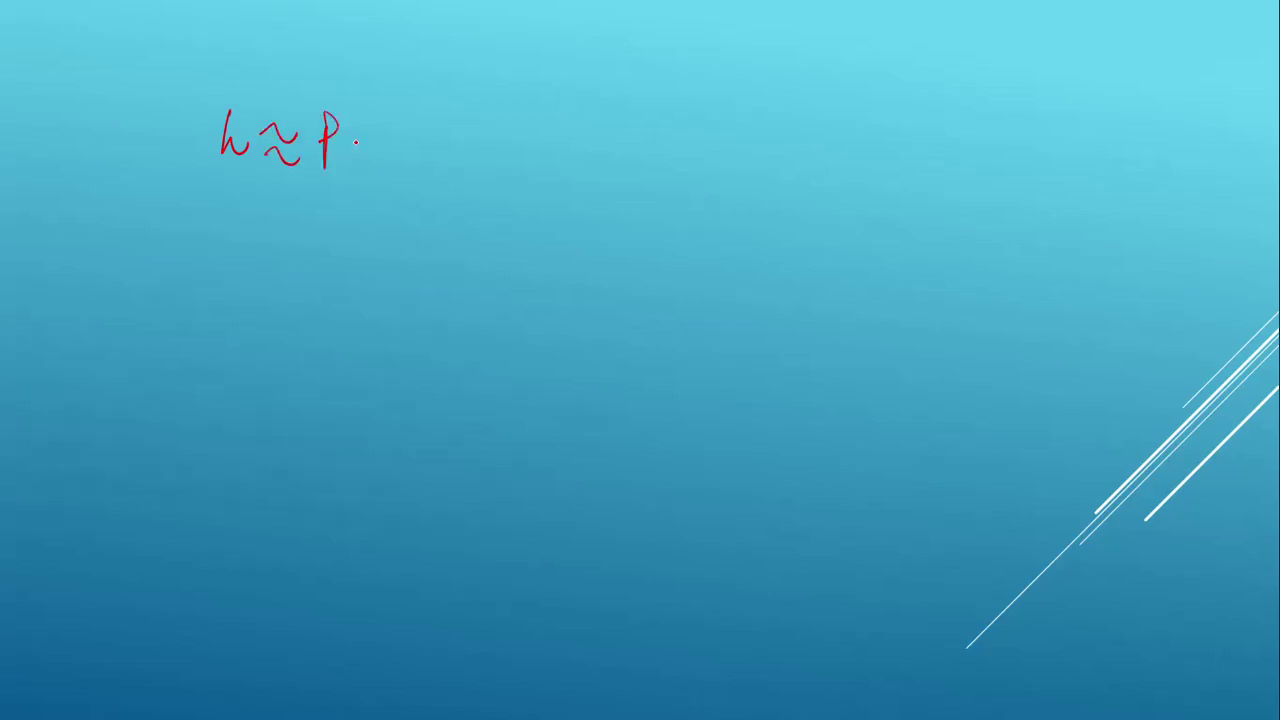
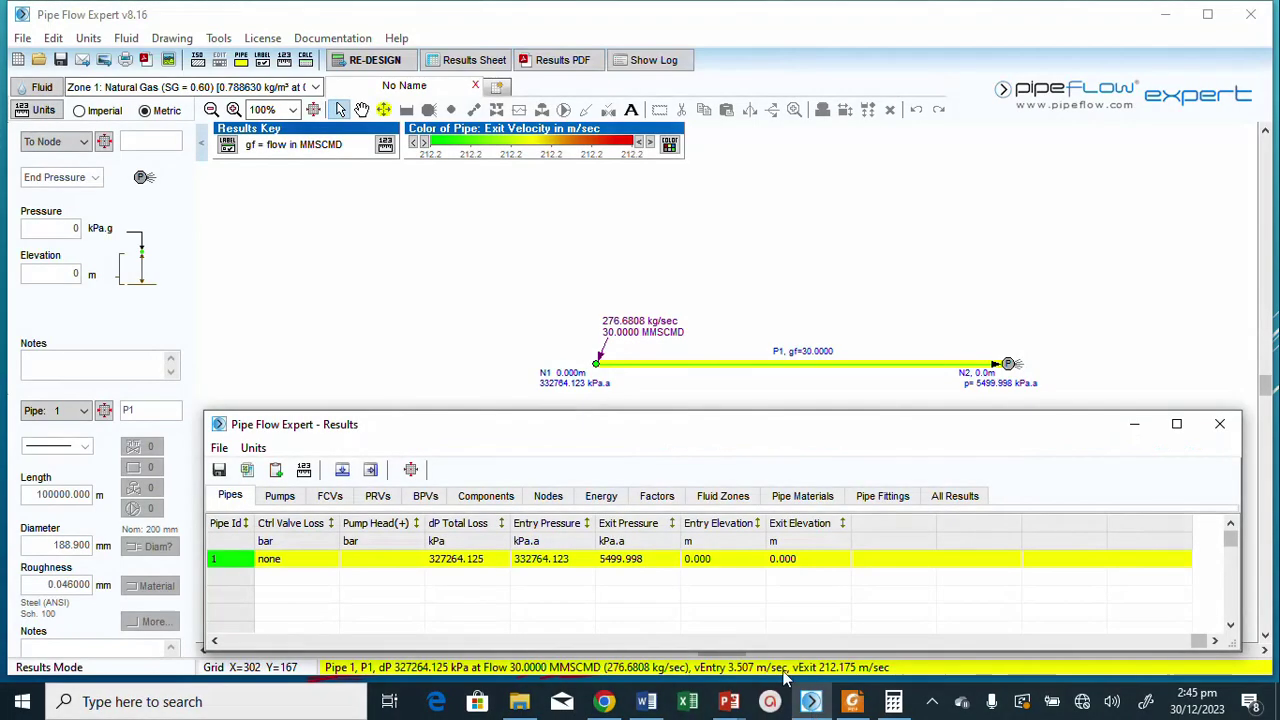
Close the results sheet and return to design mode.
left_click(1218, 428)
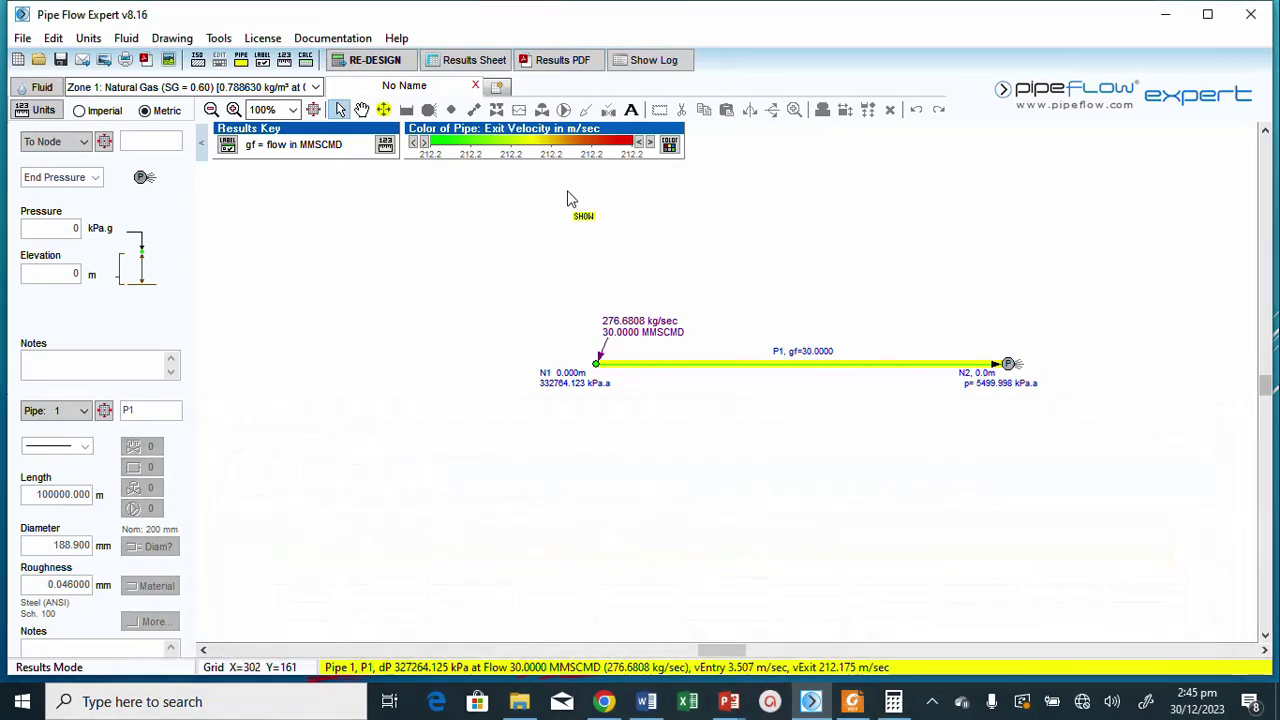
left_click(378, 62)
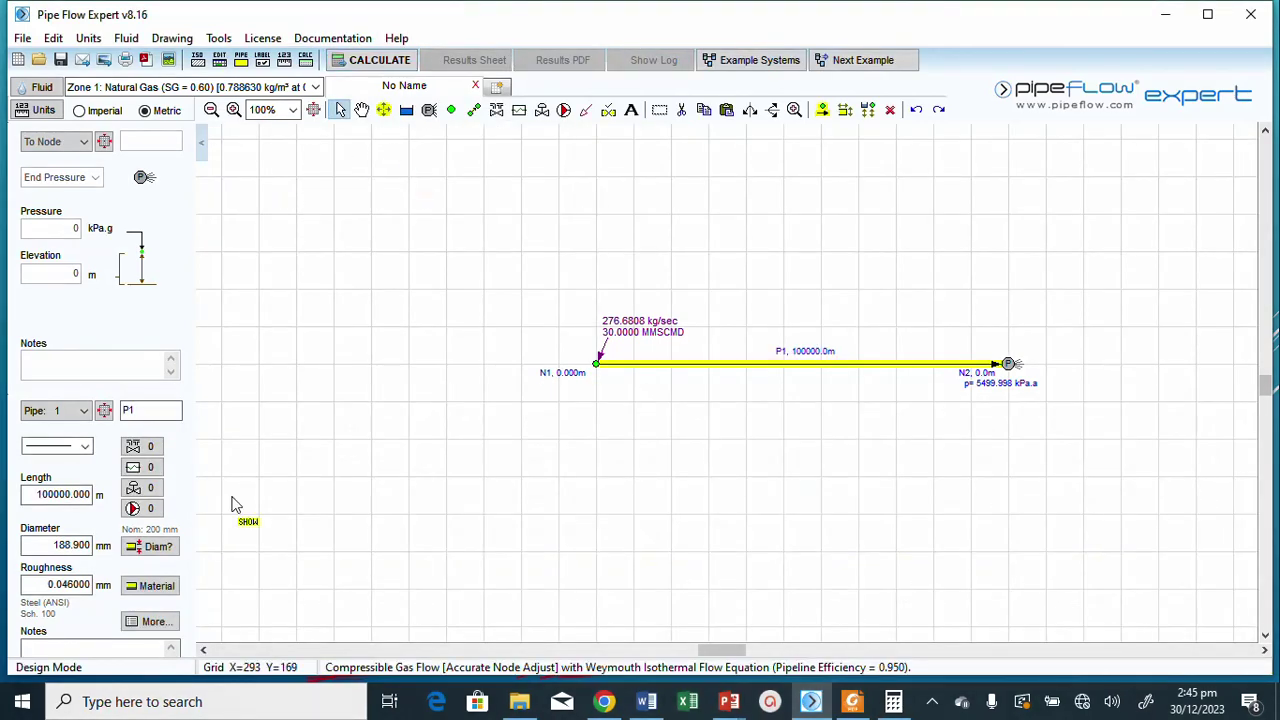
Try to change pipe P1 to the 500 mm Steel (ANSI) Sch. 100 size.
left_click(158, 547)
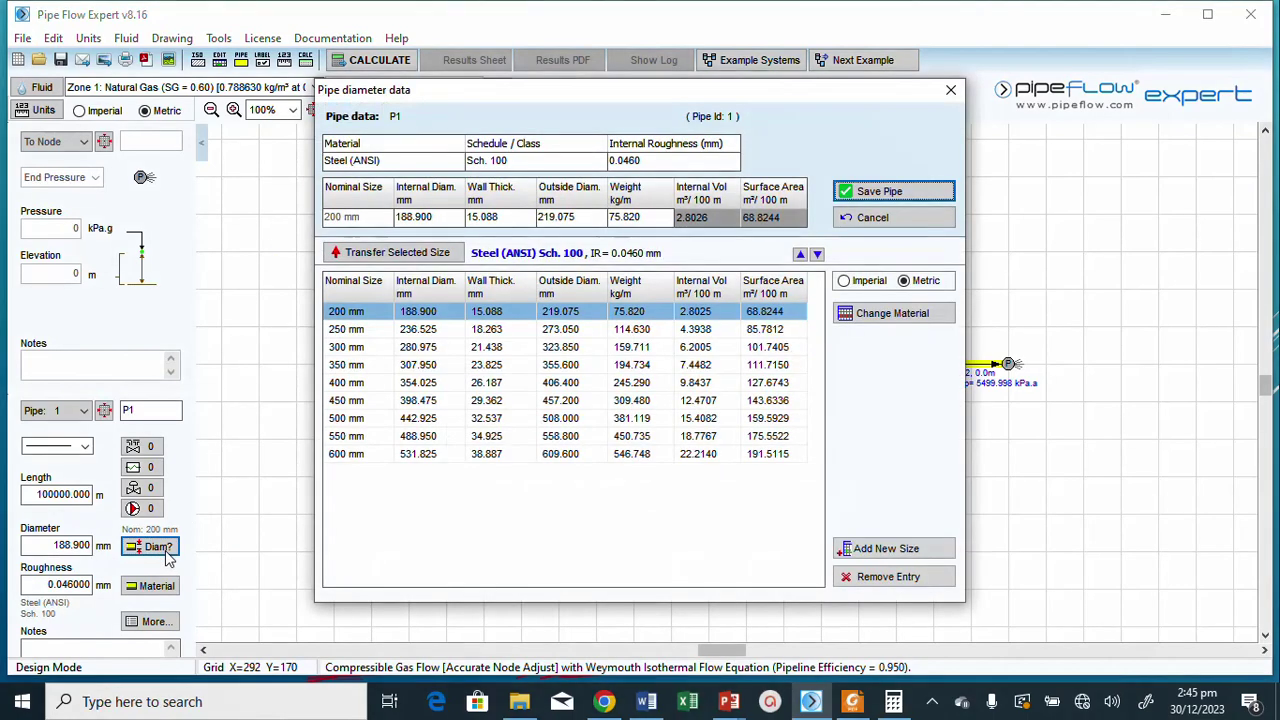
left_click(358, 424)
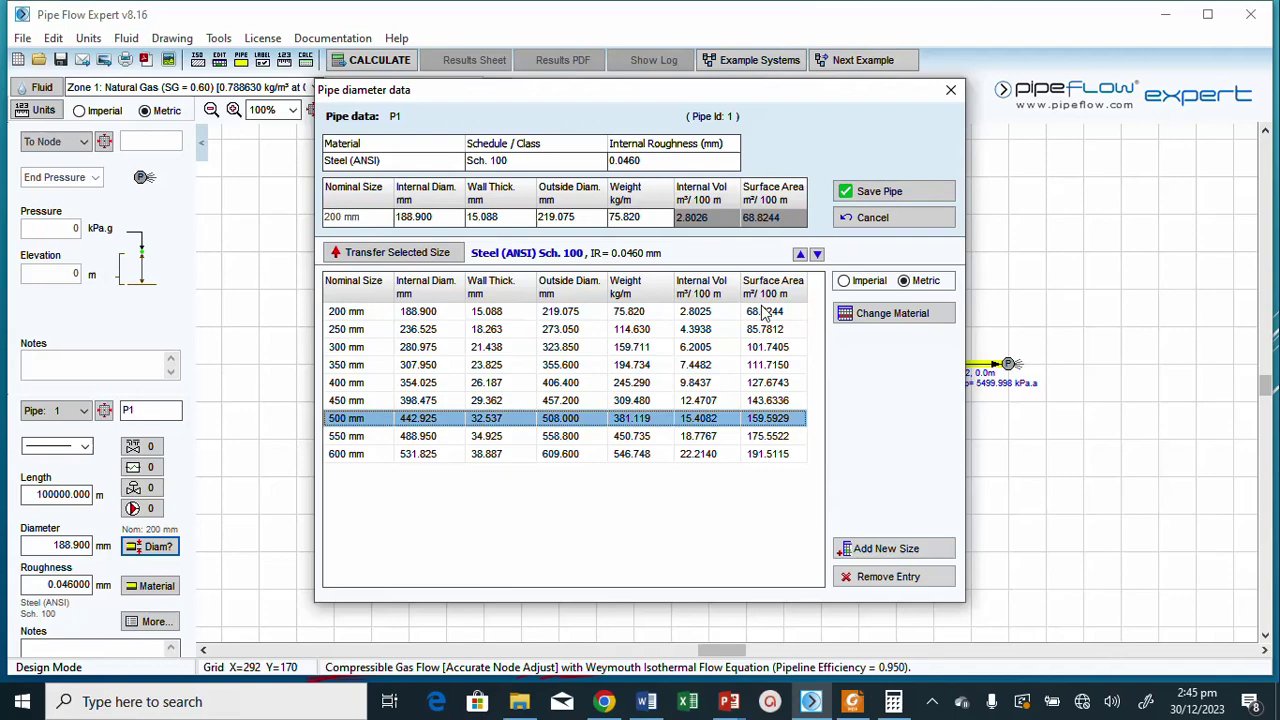
left_click(889, 192)
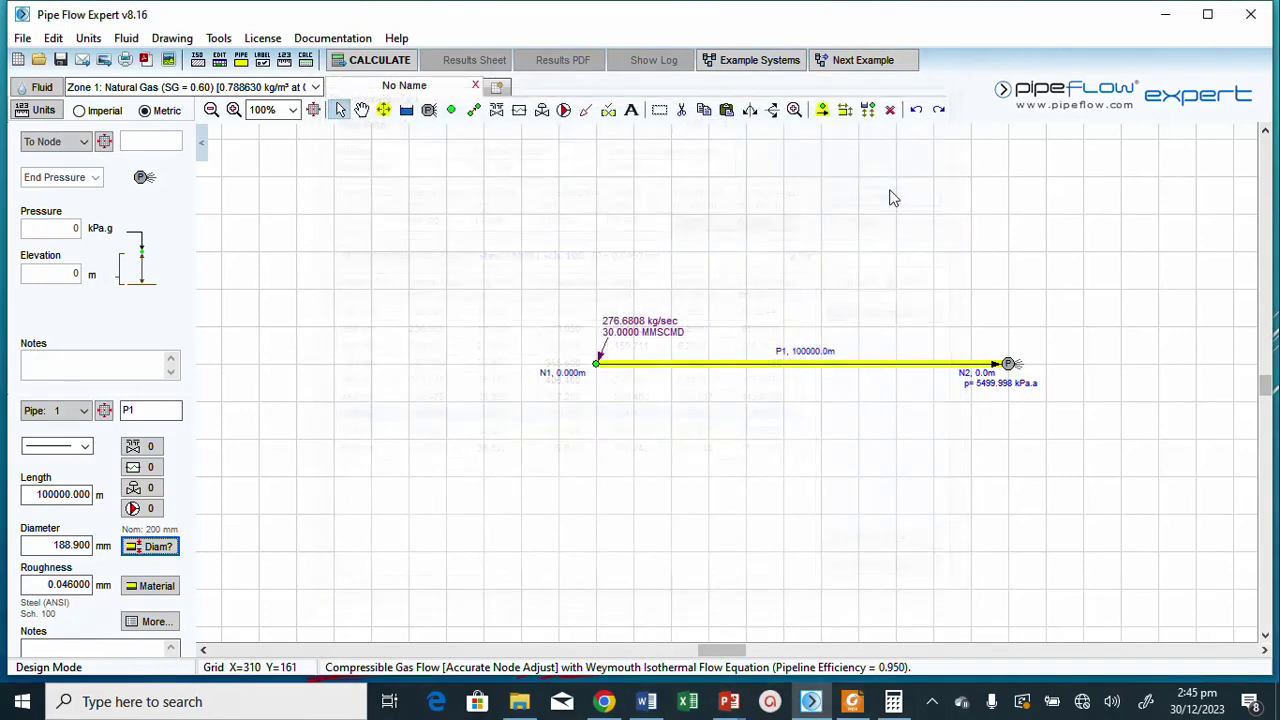
Transfer the 500 mm Steel (ANSI) Sch. 100 size to pipe P1's diameter data and save the pipe.
left_click(158, 547)
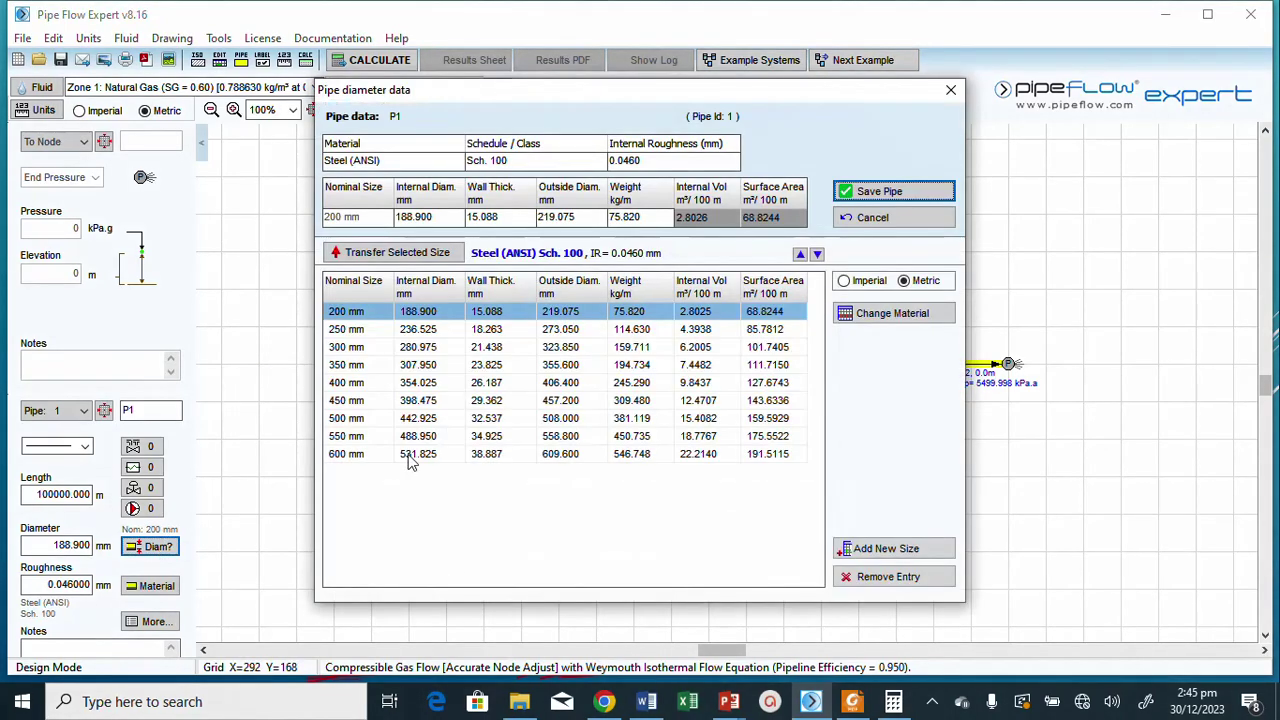
left_click(362, 418)
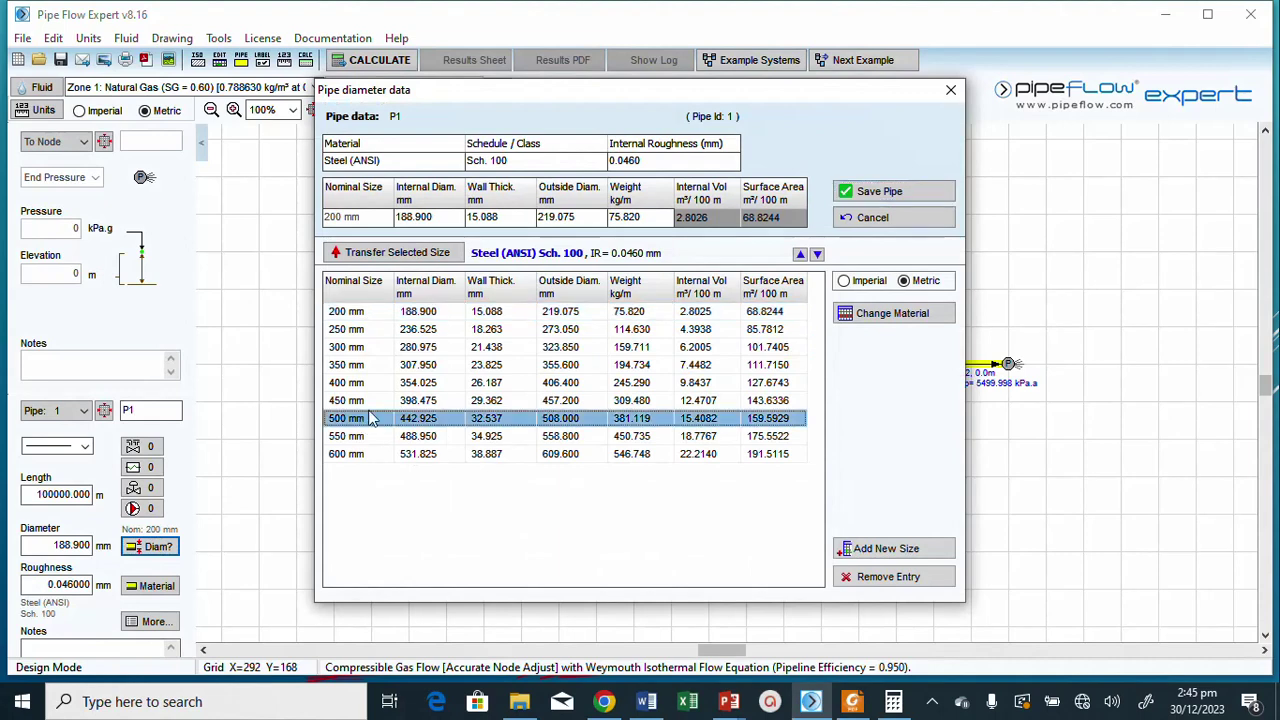
left_click(408, 256)
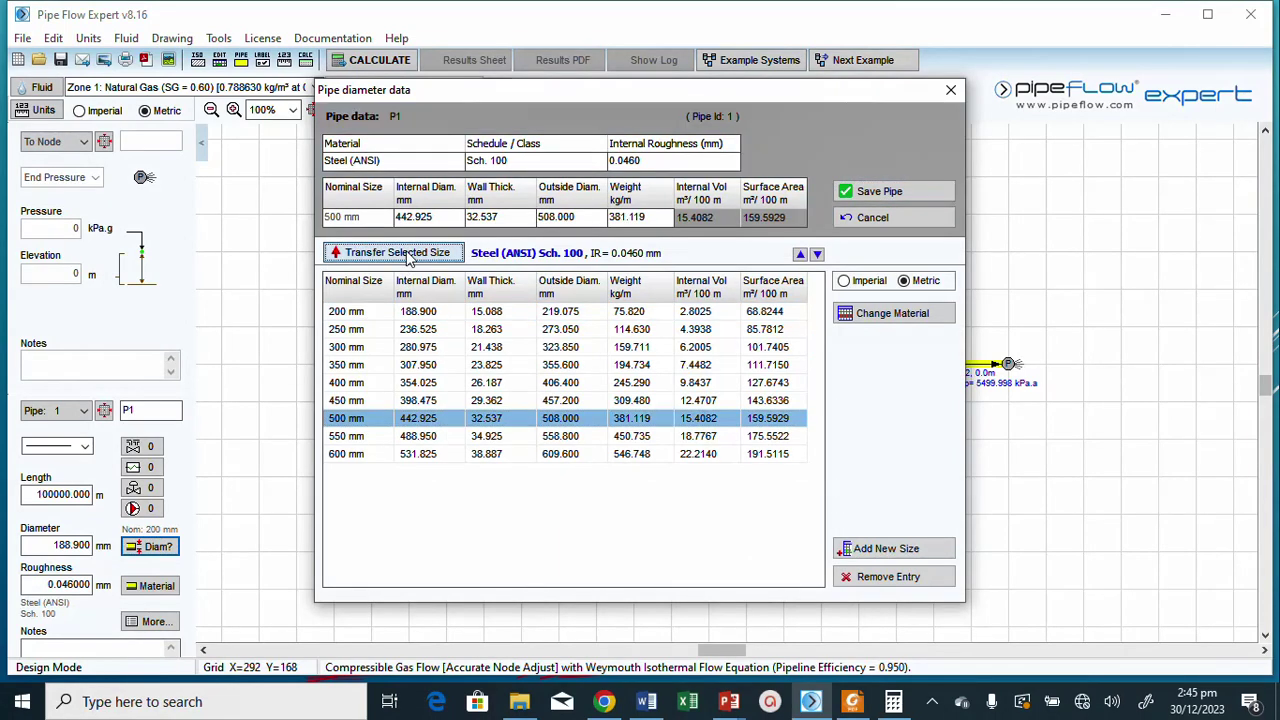
left_click(881, 192)
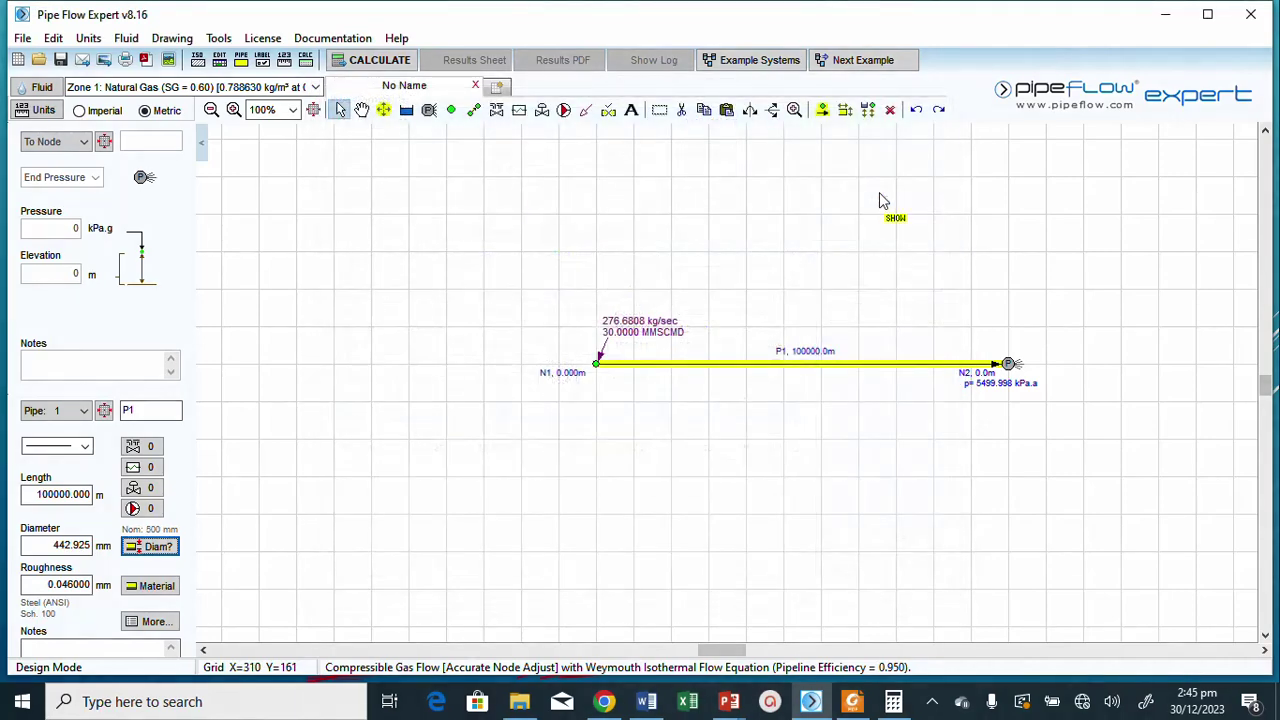
Calculate the system with the 500 mm pipe and examine P1's total pressure loss and entry and exit pressures in the results sheet.
left_click(380, 61)
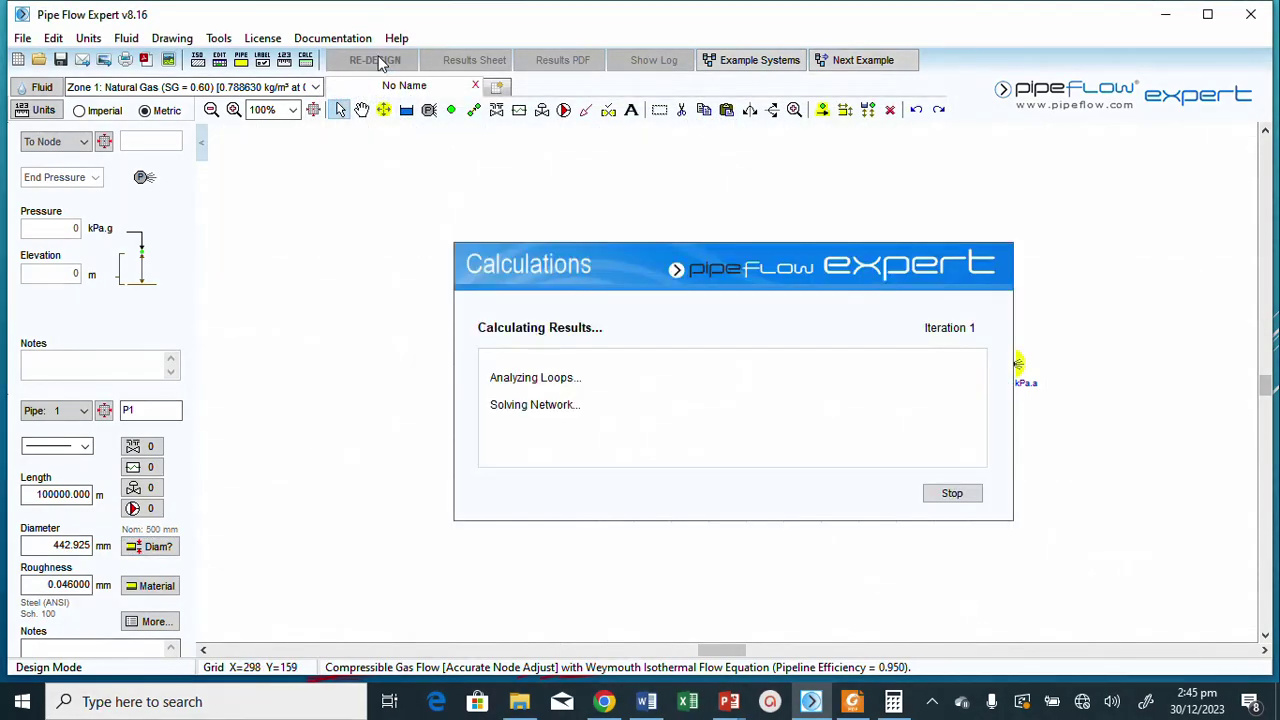
left_click(626, 606)
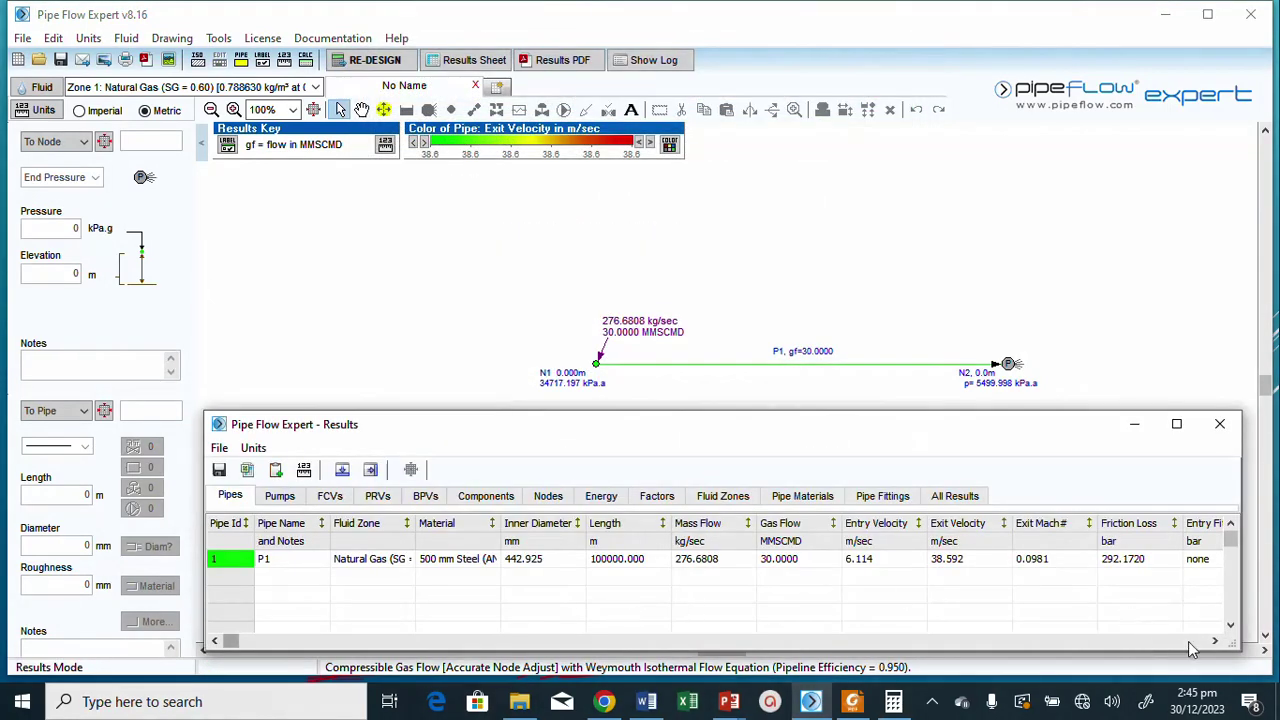
left_click(1213, 641)
left_click(1213, 641)
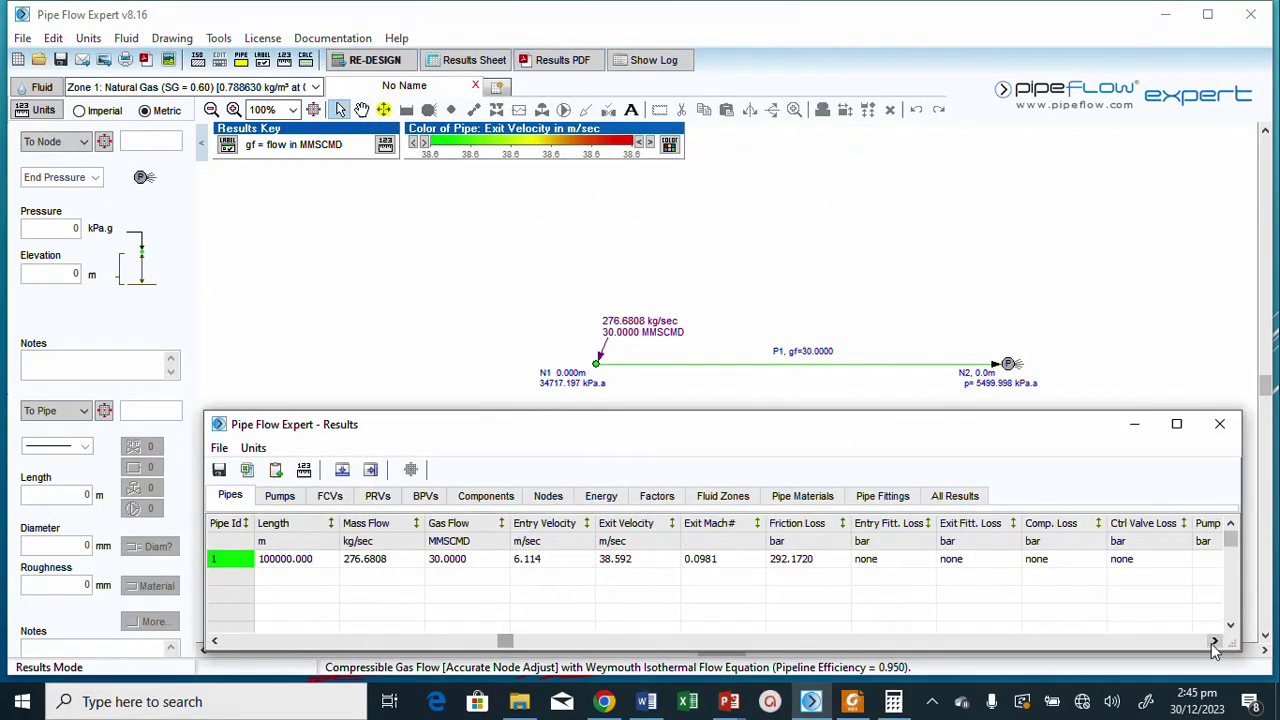
left_click(1213, 641)
left_click(1213, 641)
left_click(1213, 641)
left_click(1213, 641)
left_click(1213, 641)
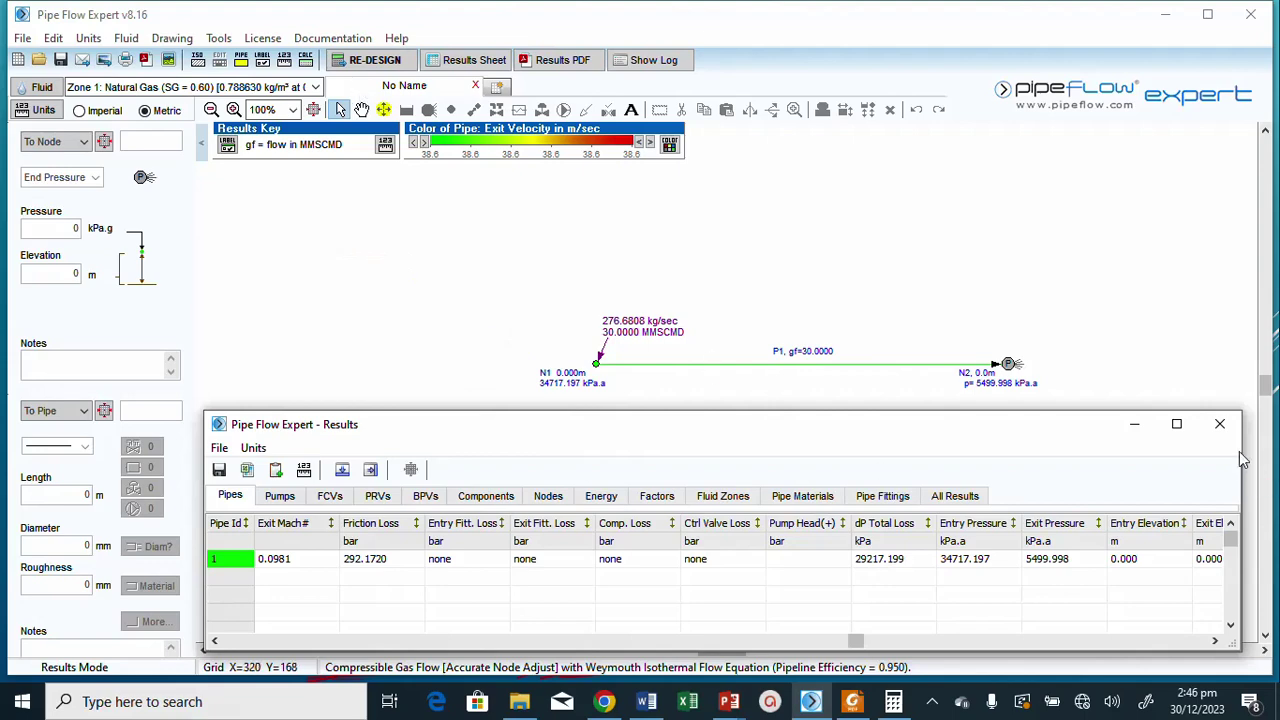
left_click(1220, 425)
Return to design mode and change pipe P1 to the 600 mm Steel (ANSI) Sch. 100 size.
left_click(378, 61)
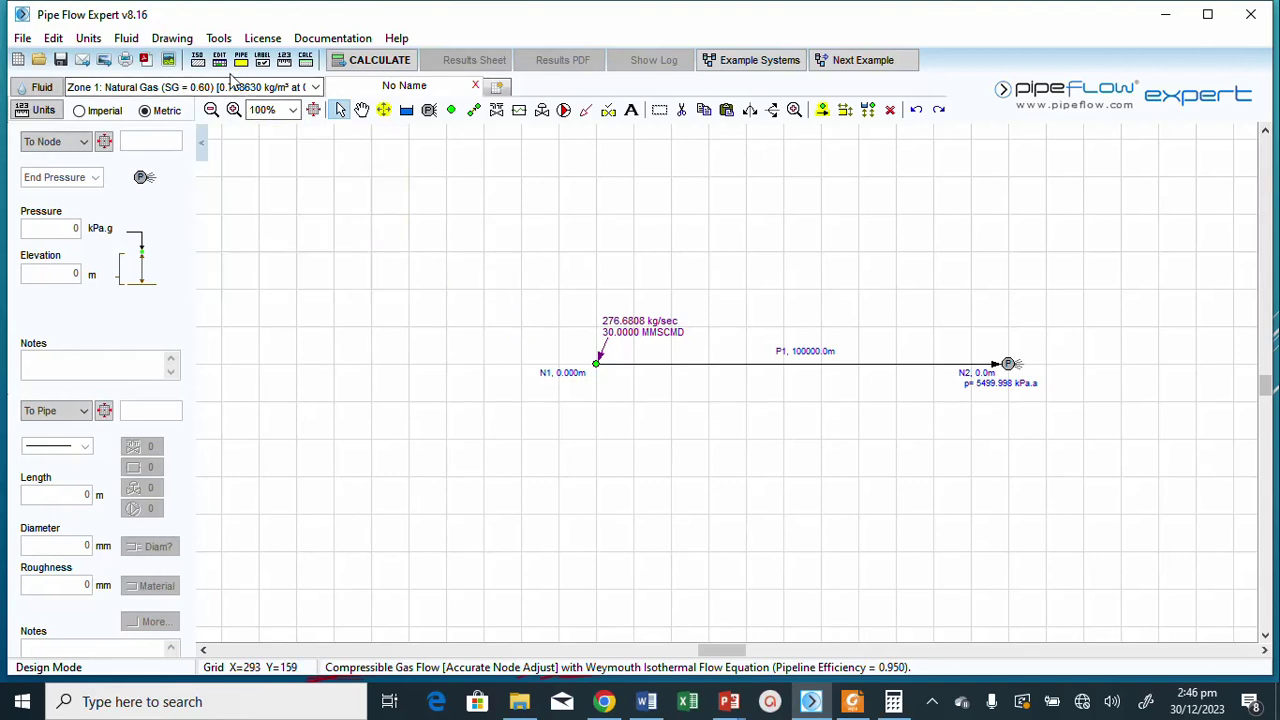
left_click(726, 377)
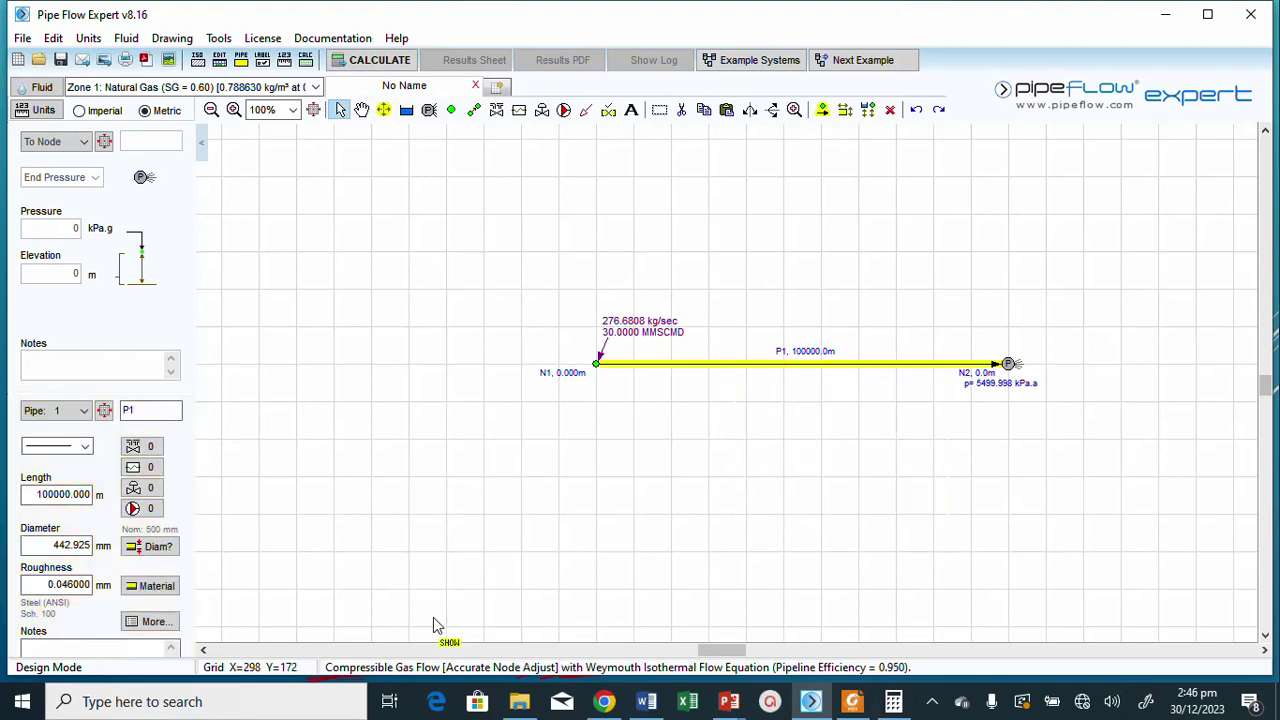
left_click(145, 547)
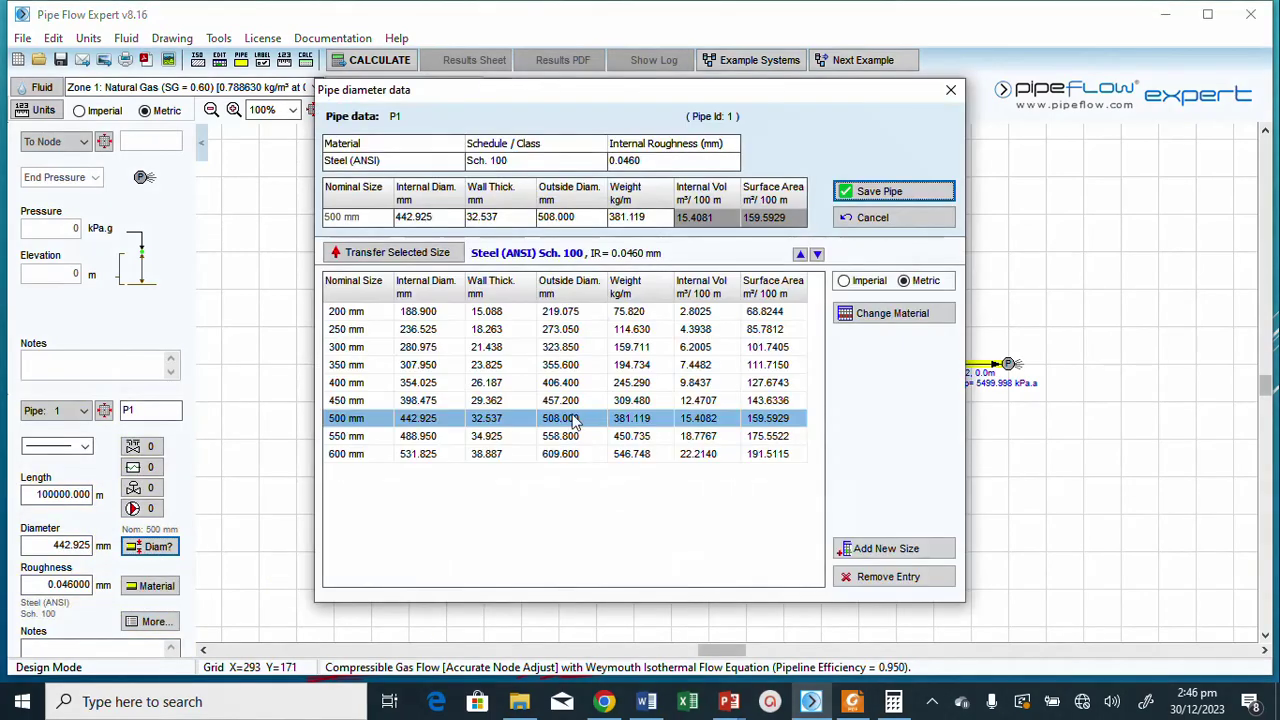
left_click(352, 455)
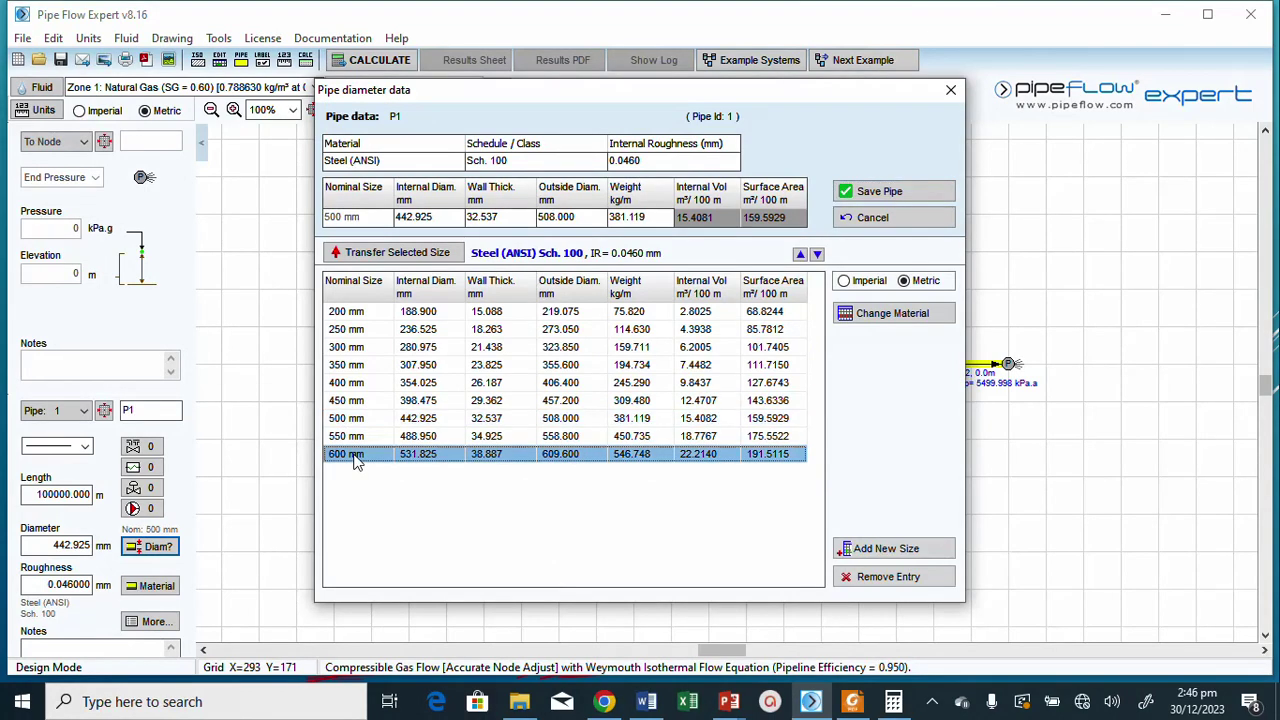
left_click(405, 256)
left_click(866, 195)
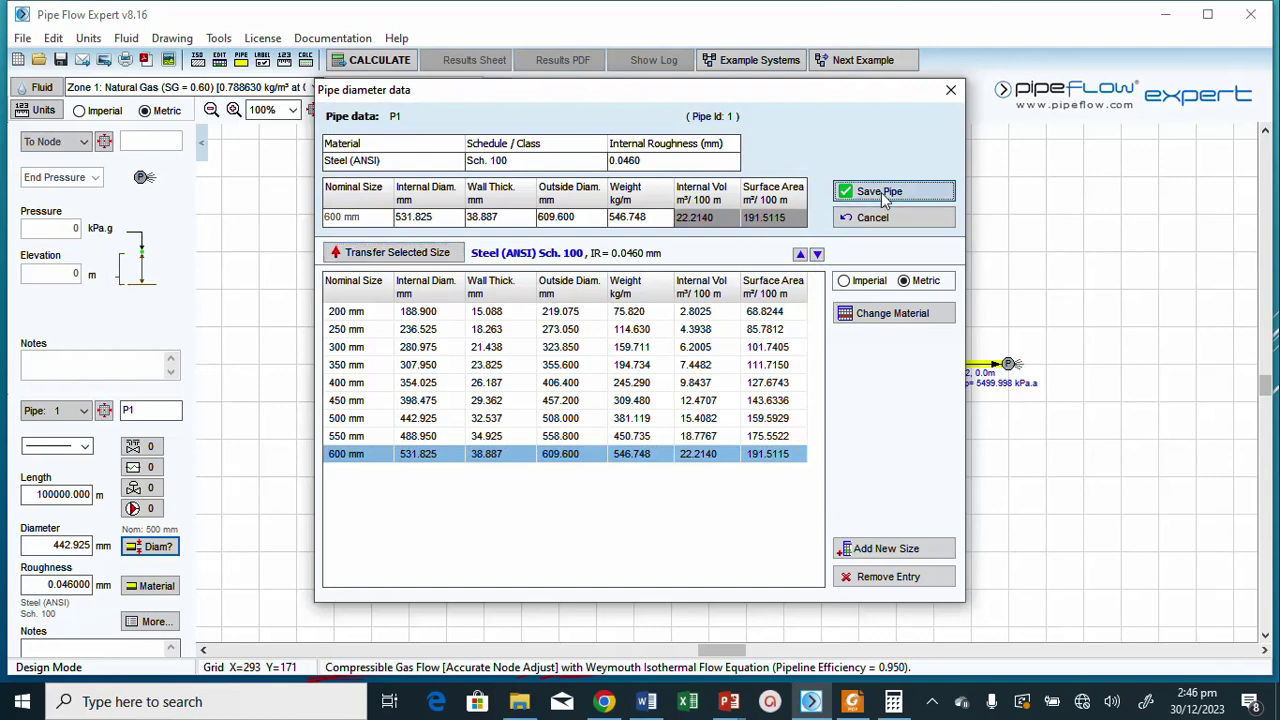
Calculate the system with the 600 mm pipe, examine P1's pressure loss and entry and exit pressures, and return to design mode.
left_click(376, 60)
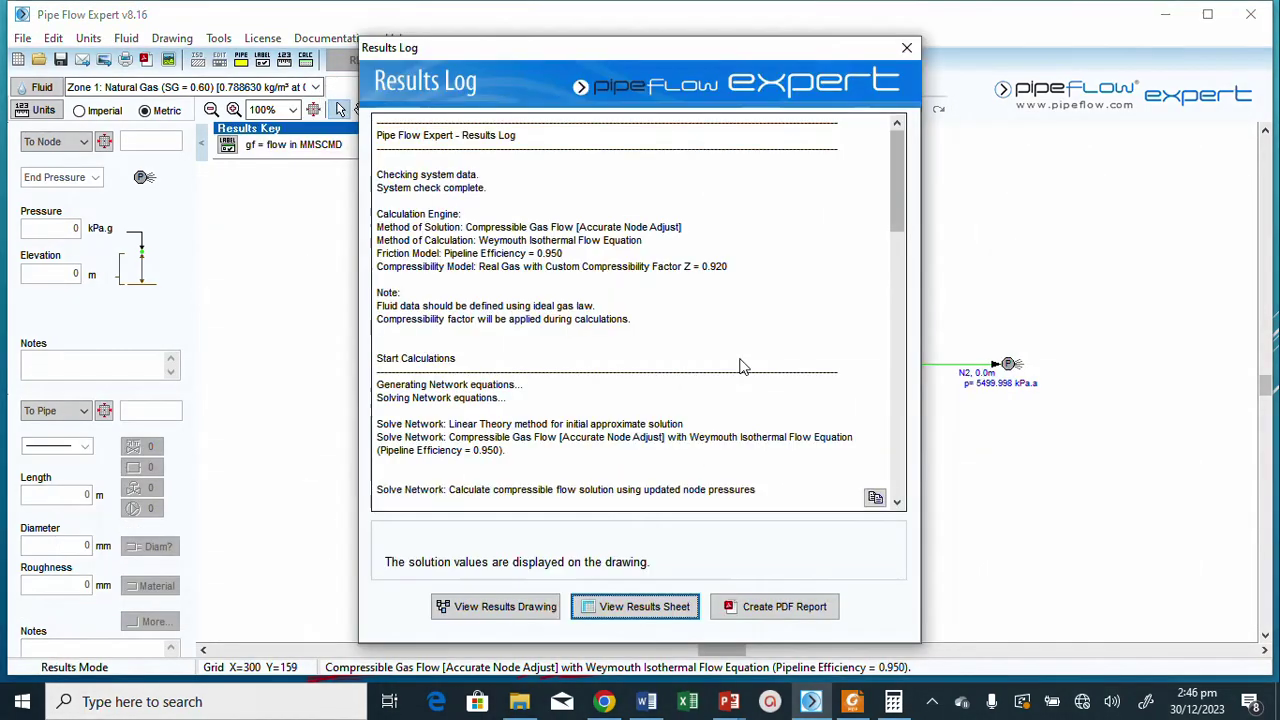
left_click(636, 607)
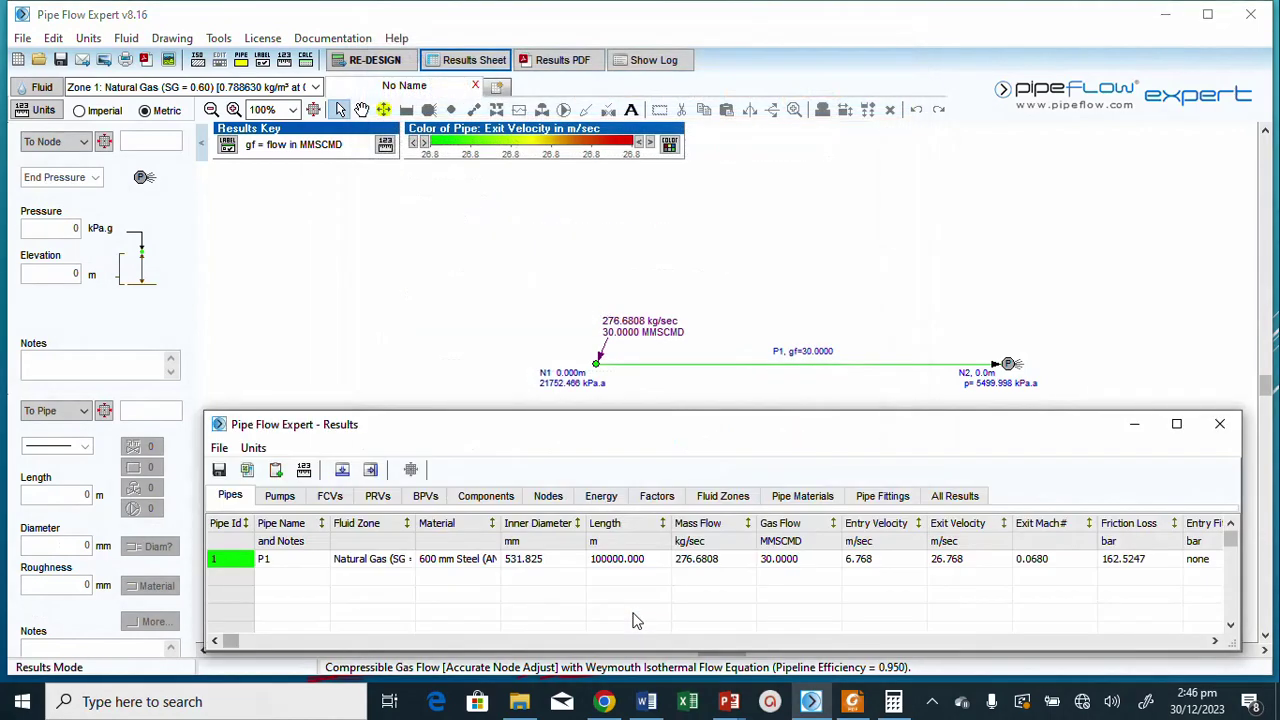
left_click(1214, 641)
left_click(1214, 641)
left_click(1213, 641)
left_click(1213, 641)
left_click(1213, 641)
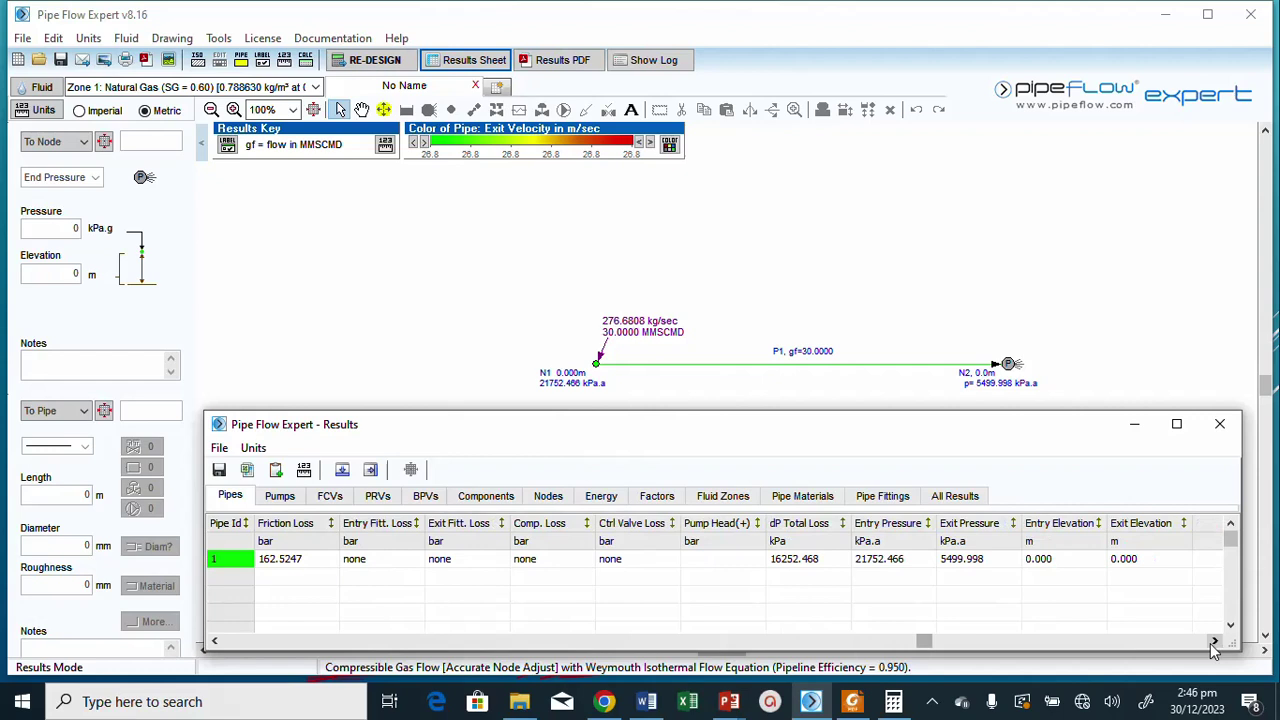
left_click(1213, 641)
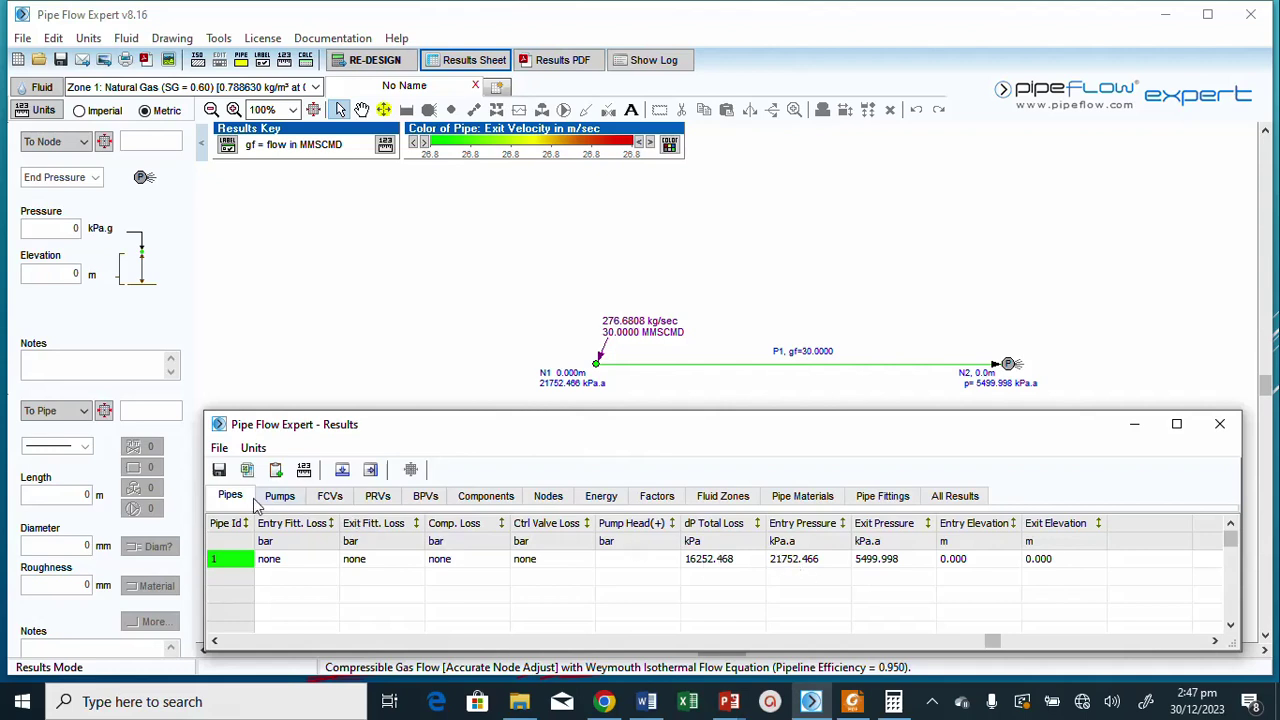
left_click(1219, 424)
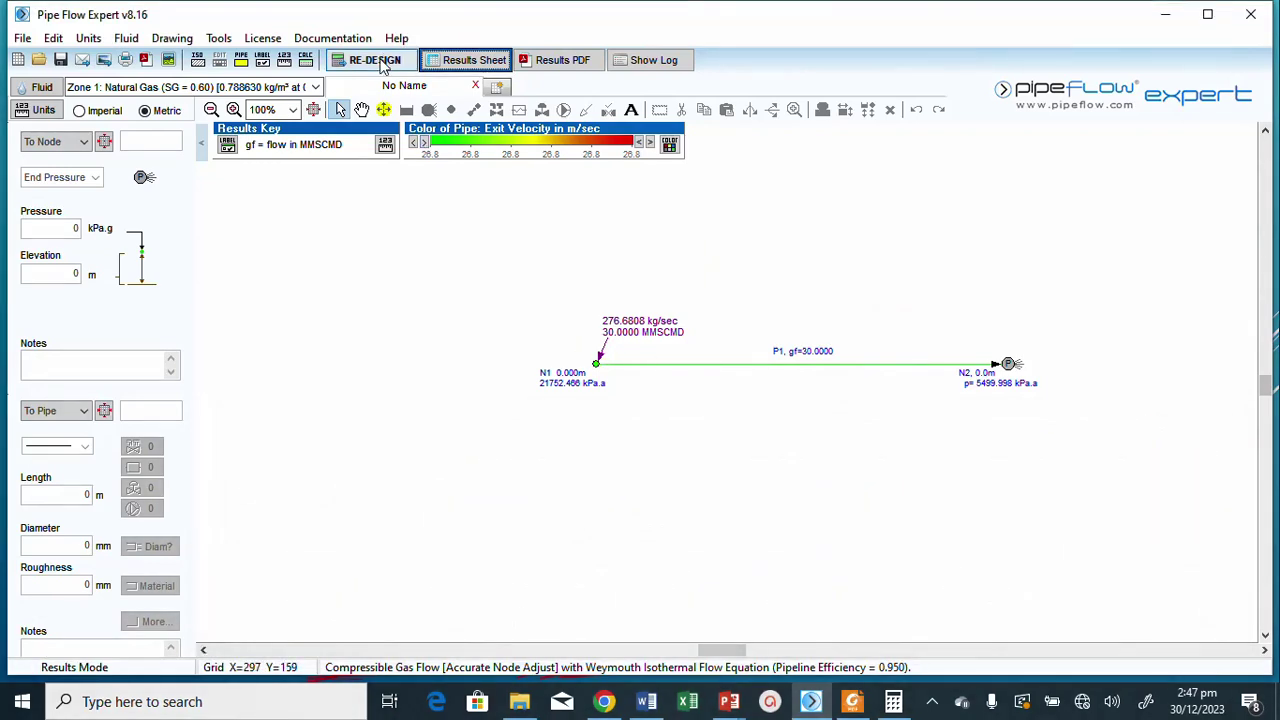
left_click(382, 62)
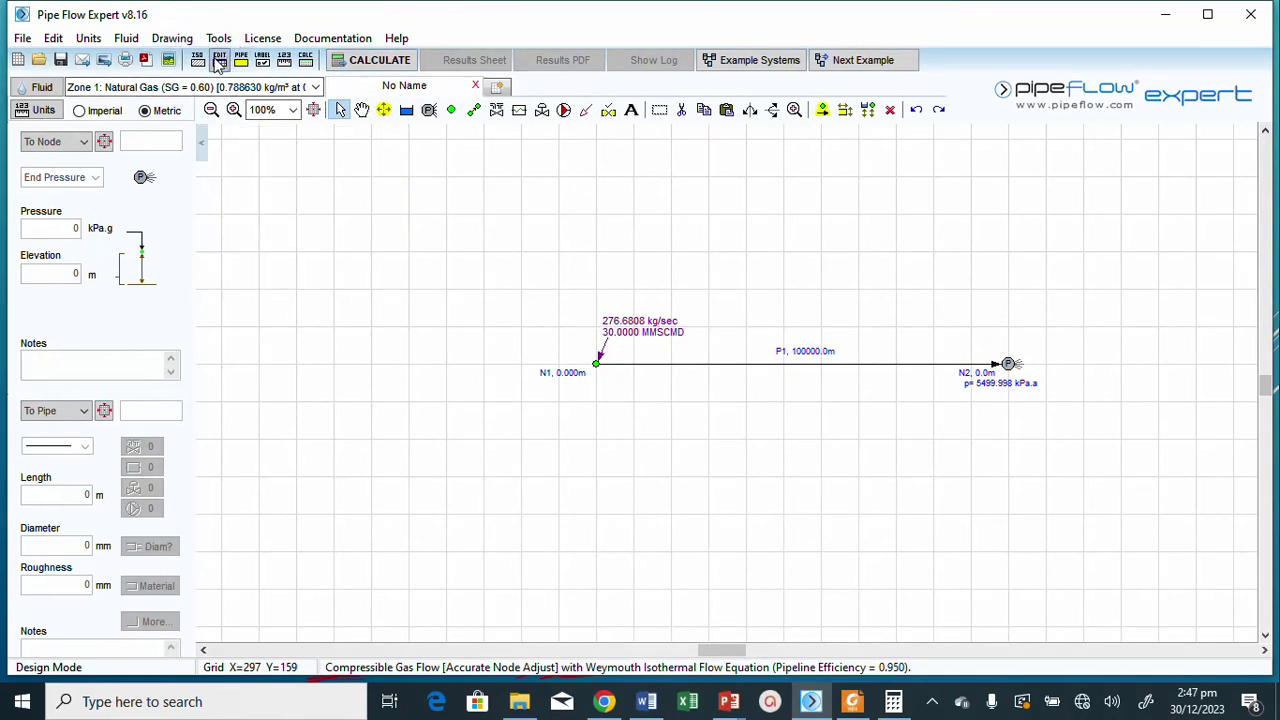
Change pipe P1's material to Steel (ANSI) with the Std Wall schedule in its diameter data.
left_click(690, 366)
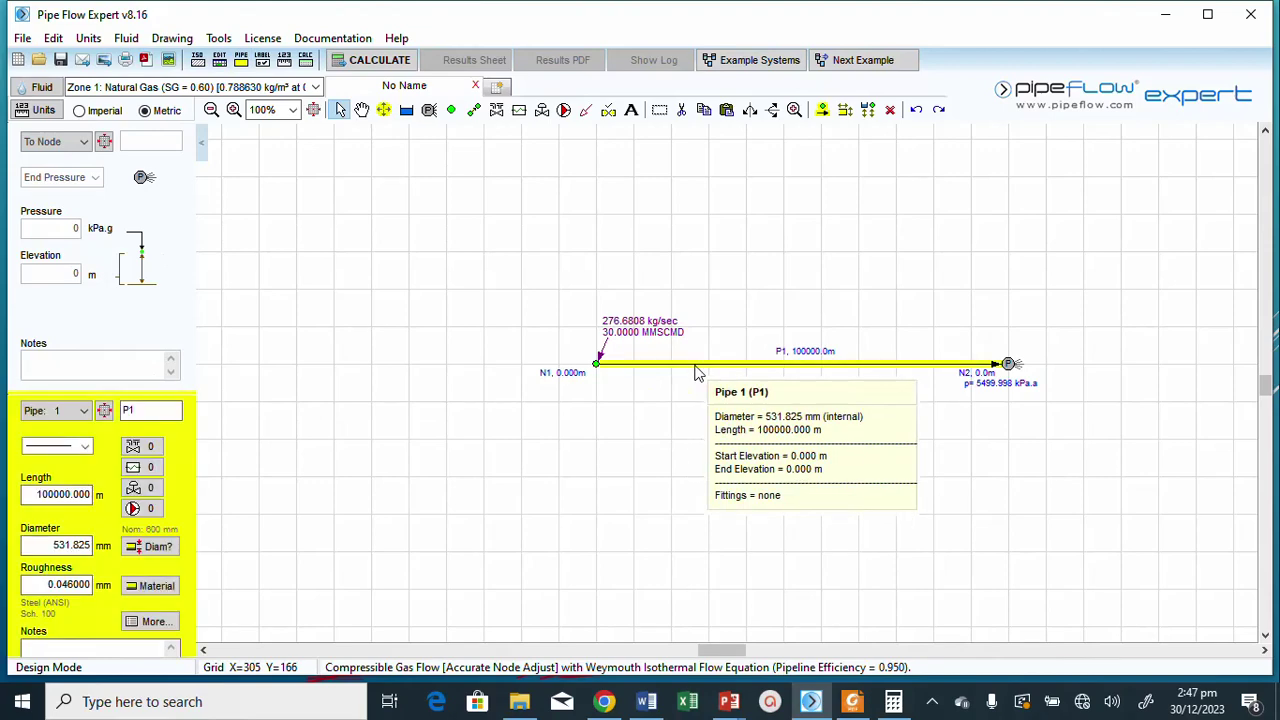
left_click(155, 548)
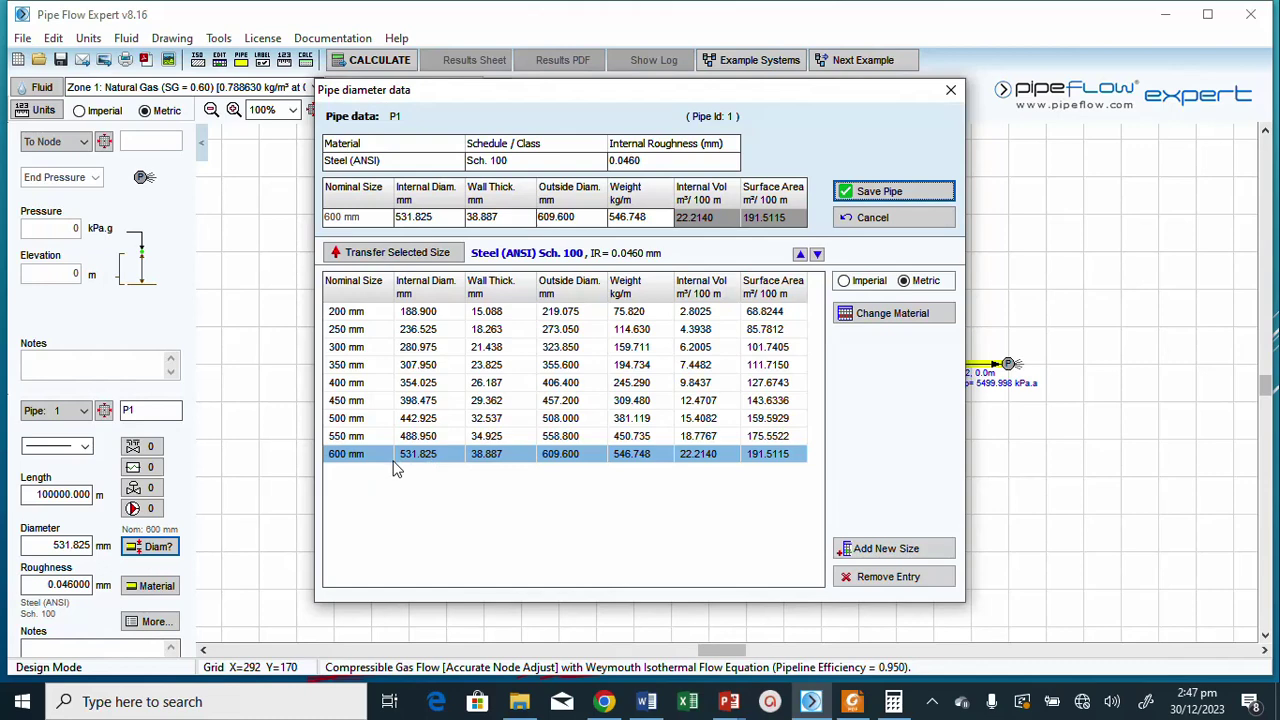
left_click(893, 314)
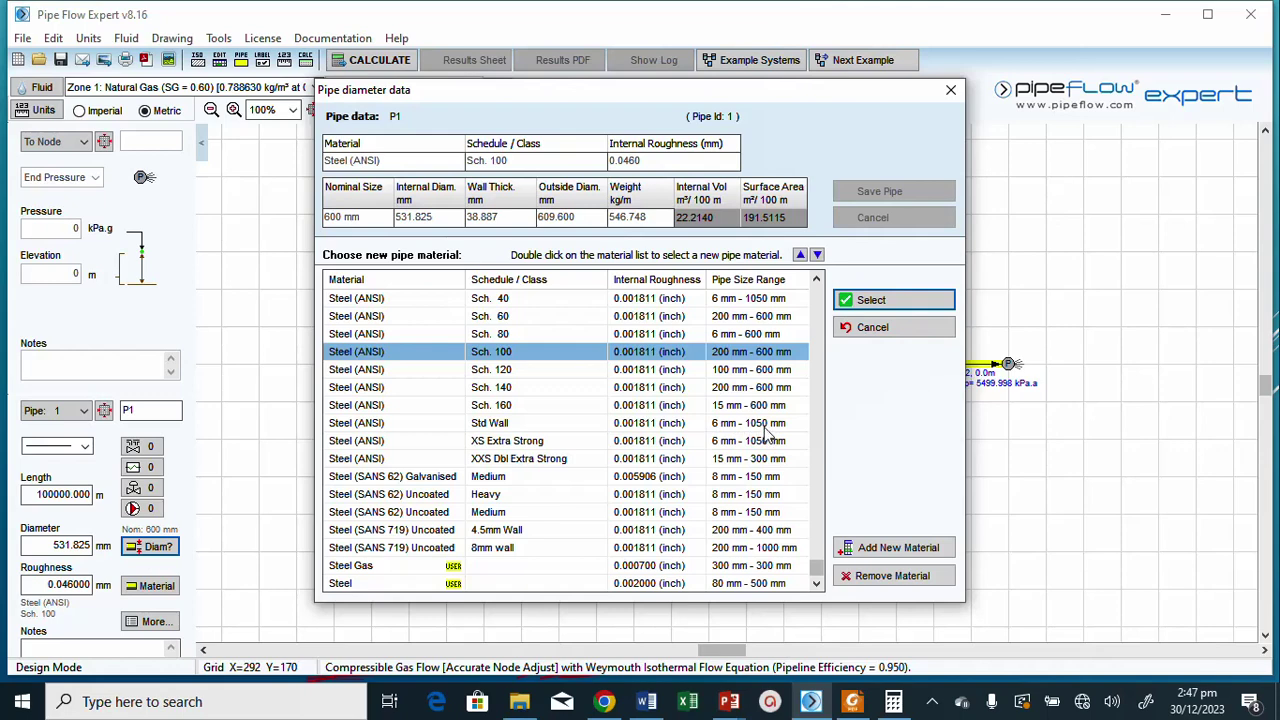
left_click(500, 425)
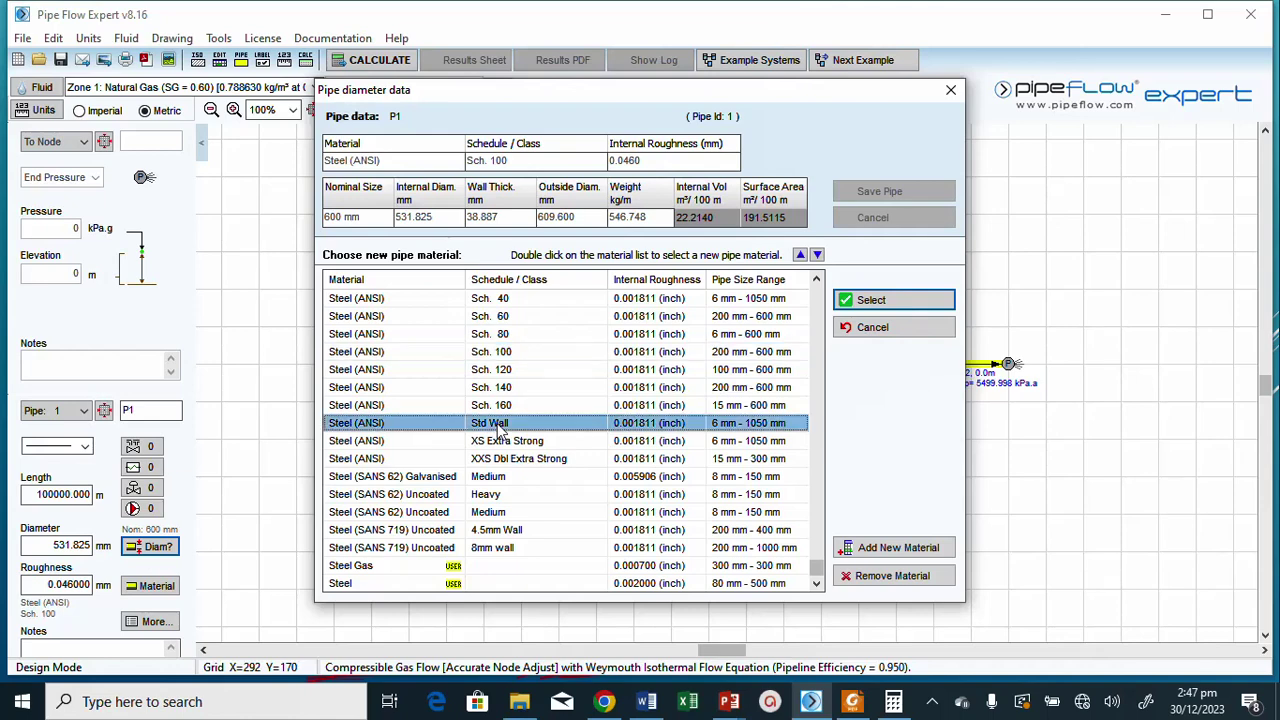
double_click(505, 425)
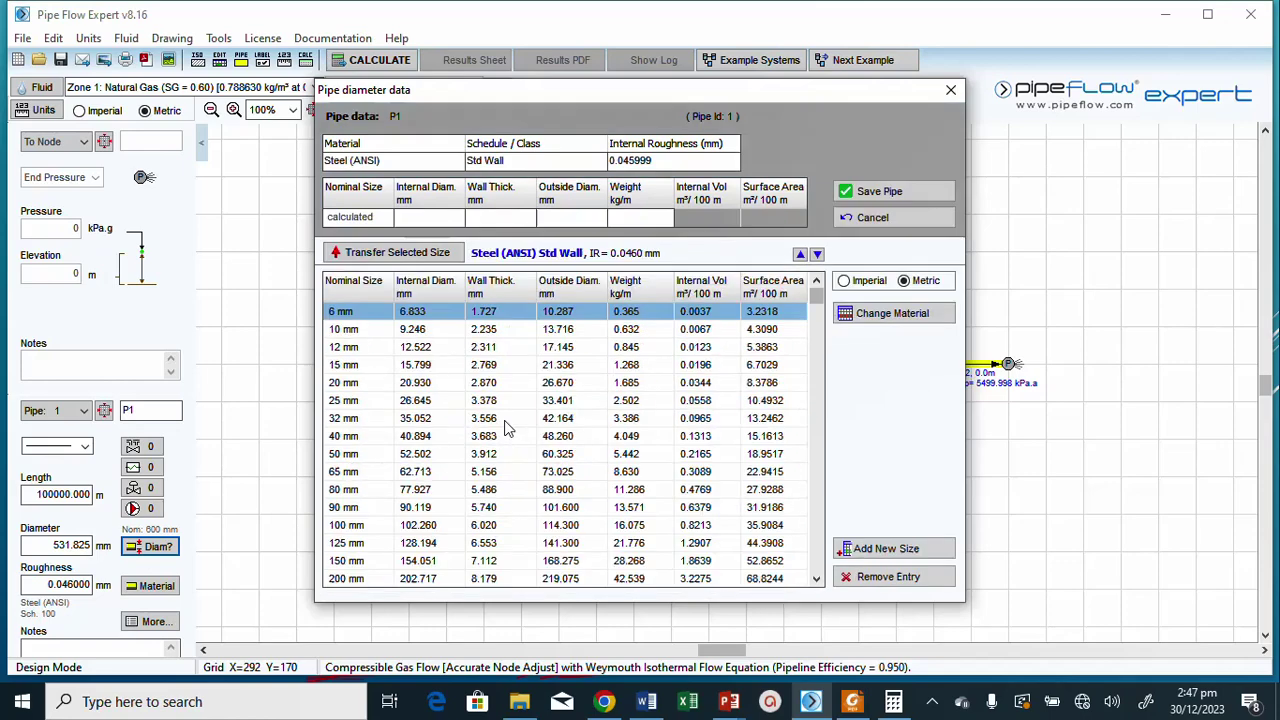
Assign the 700 mm Steel (ANSI) Std Wall size to pipe P1 and save the pipe.
left_click(816, 305)
left_click_drag(816, 305, 789, 538)
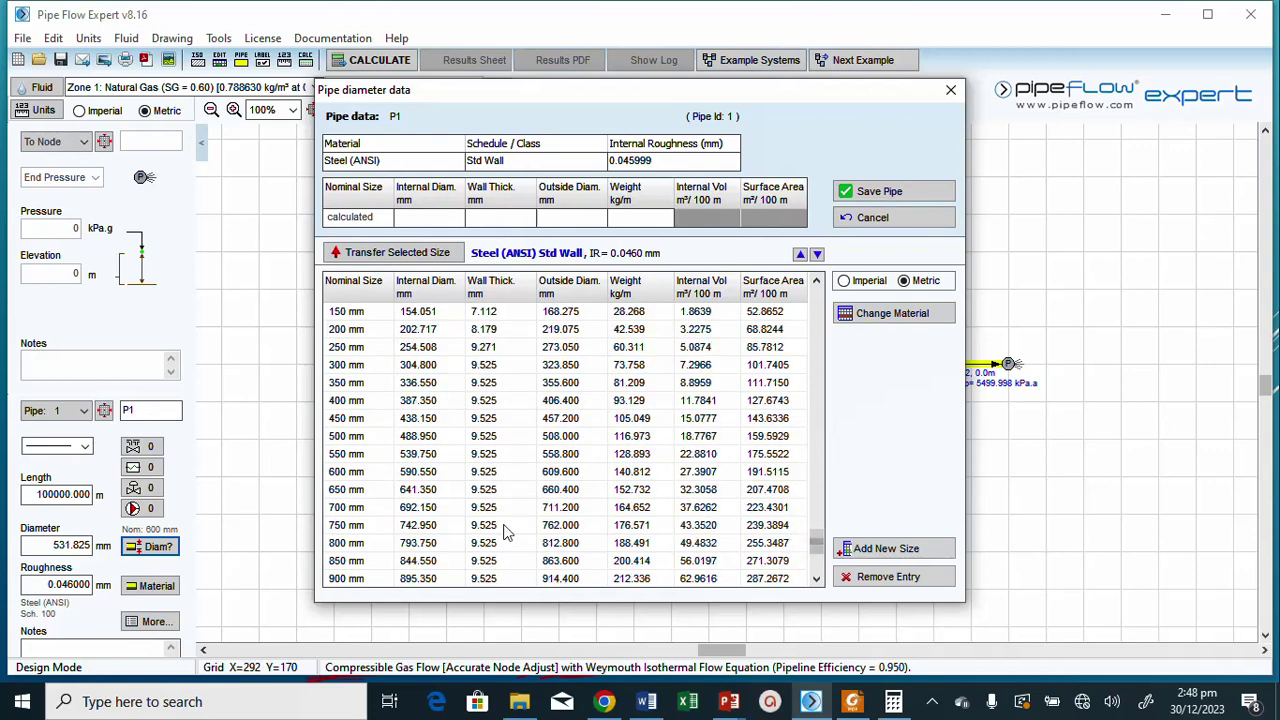
double_click(338, 507)
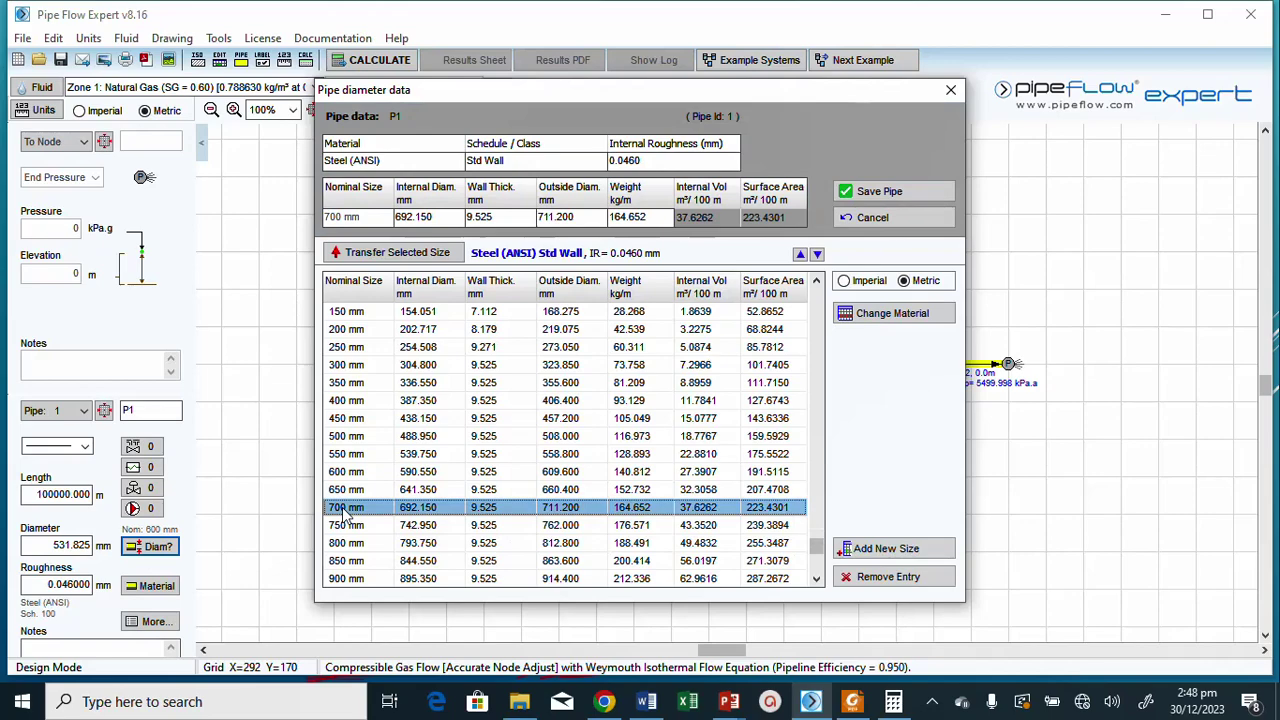
left_click(894, 191)
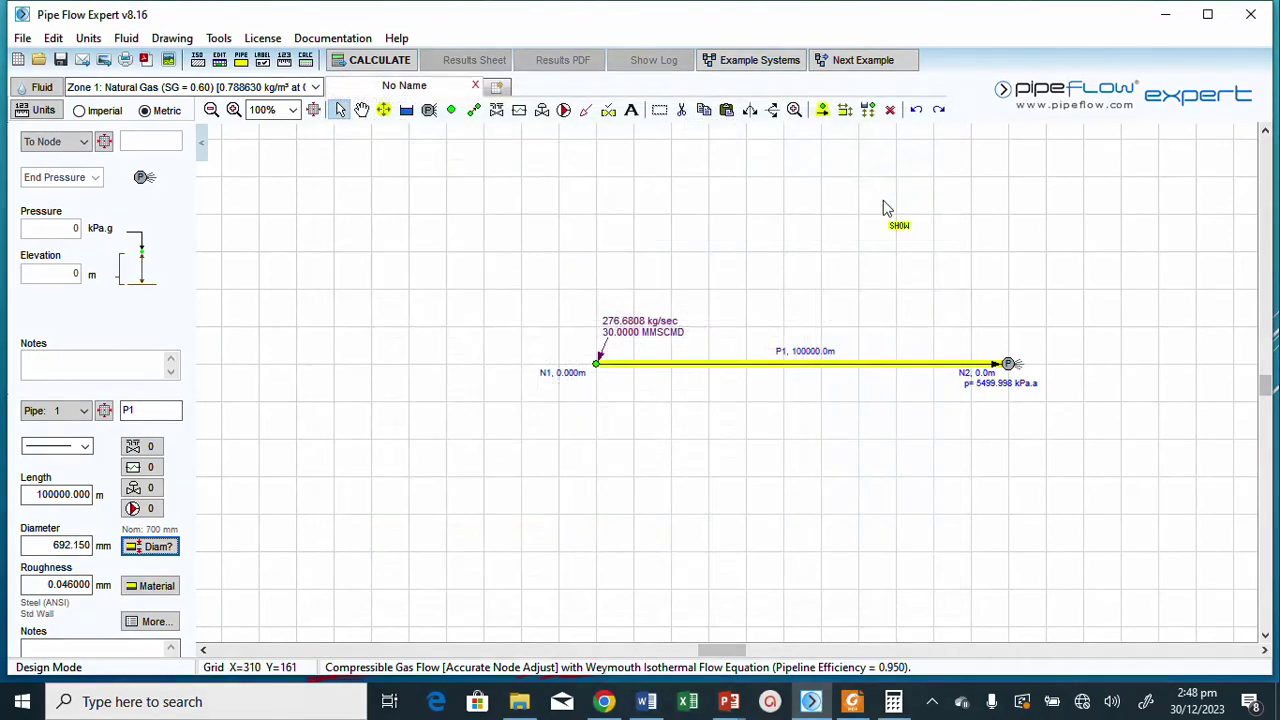
Calculate the system with the 700 mm pipe, examine P1's total pressure loss and entry and exit pressures, and return to design mode.
left_click(376, 62)
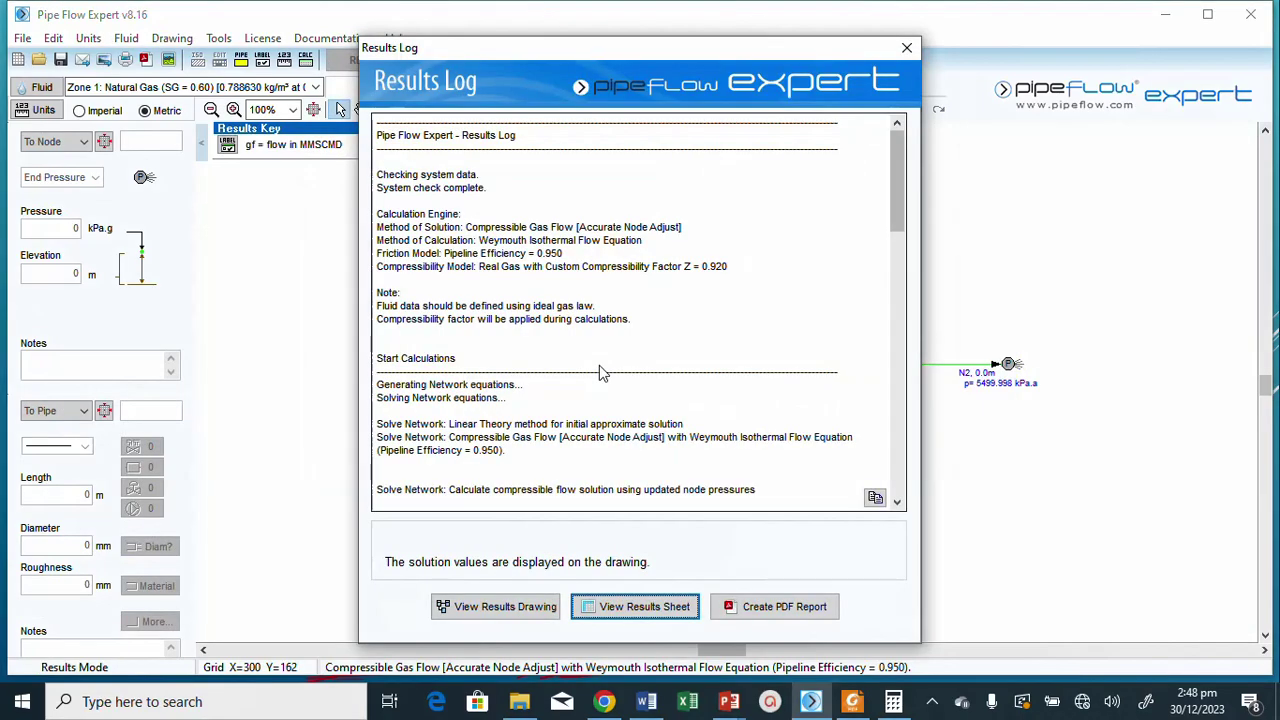
left_click(661, 616)
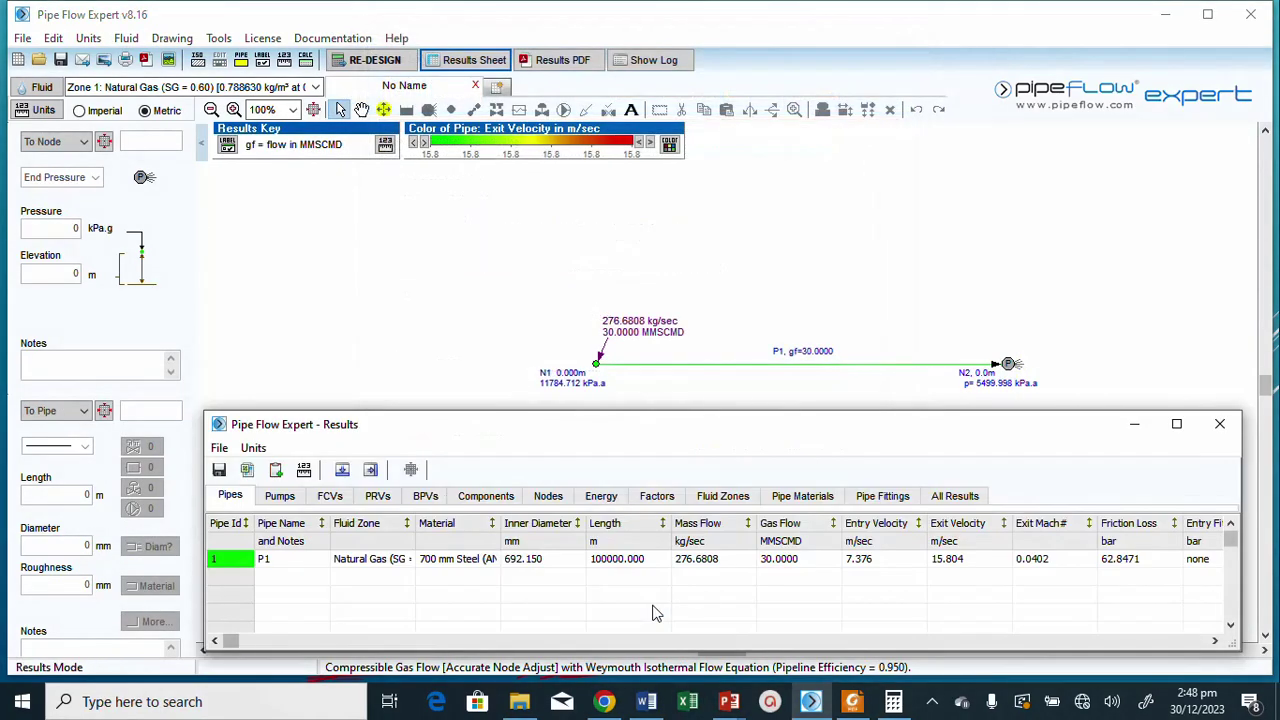
left_click(1205, 640)
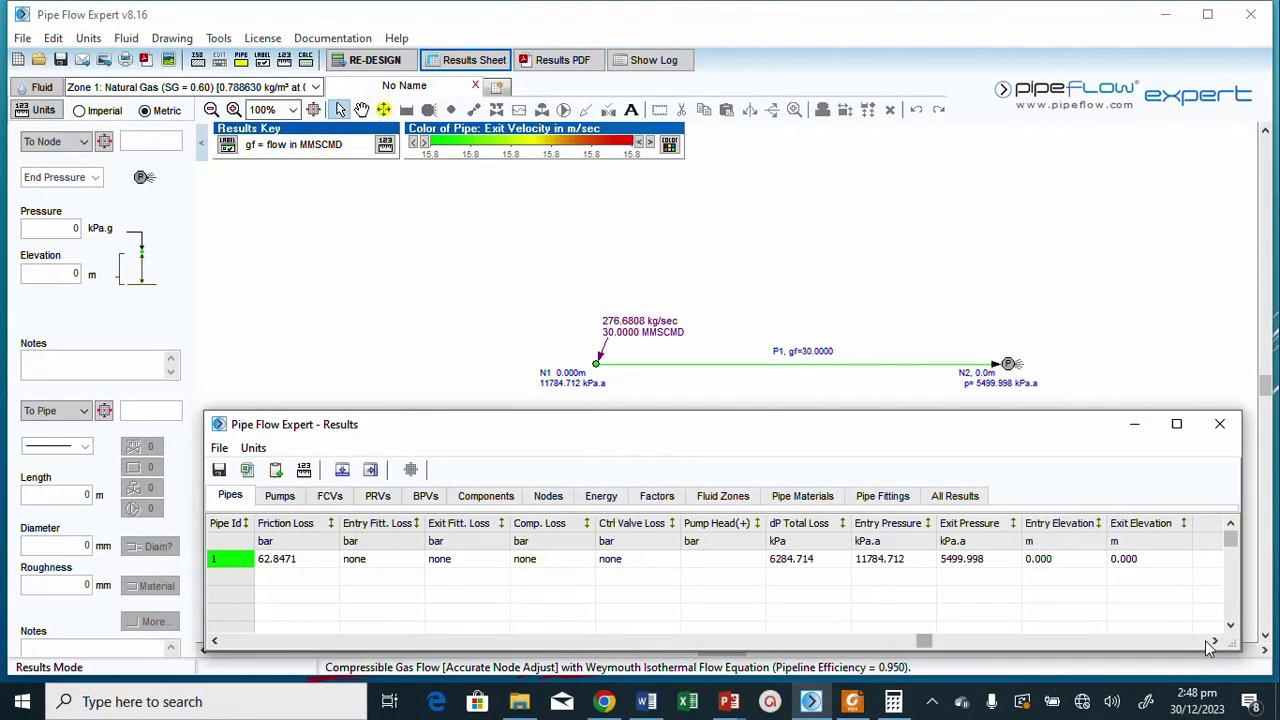
left_click(1205, 640)
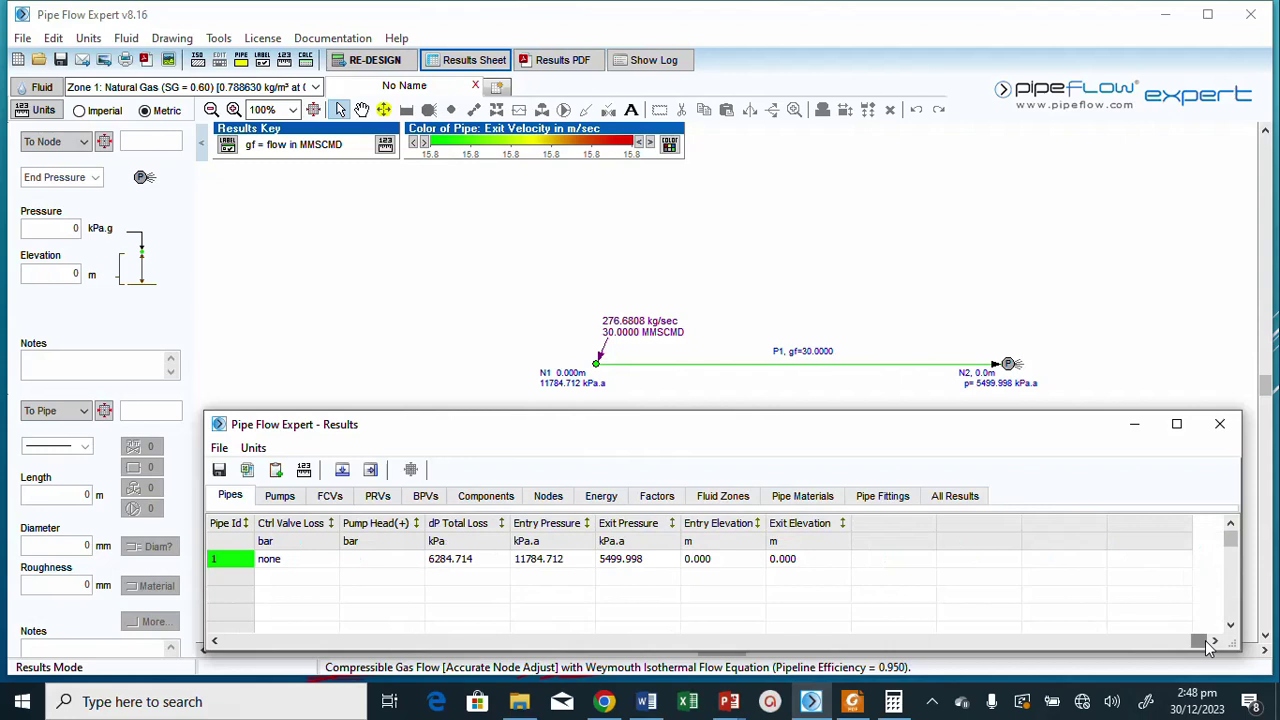
left_click(531, 563)
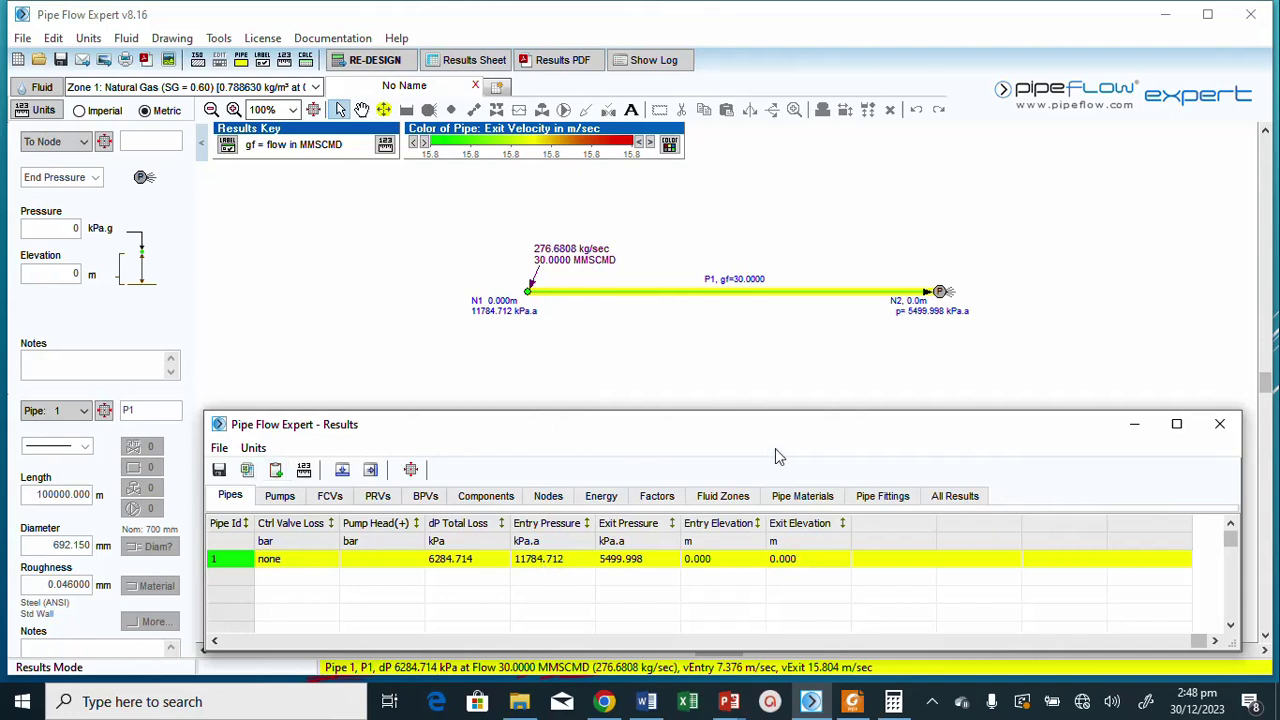
left_click(1212, 430)
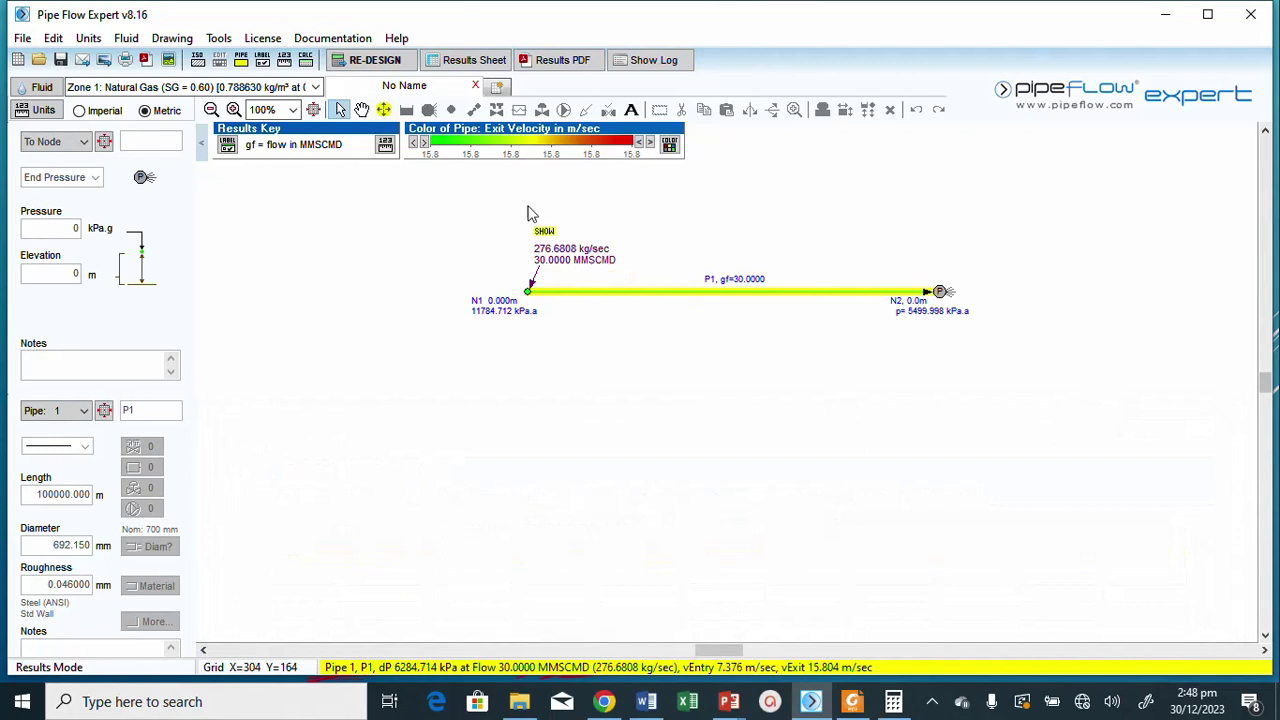
left_click(368, 61)
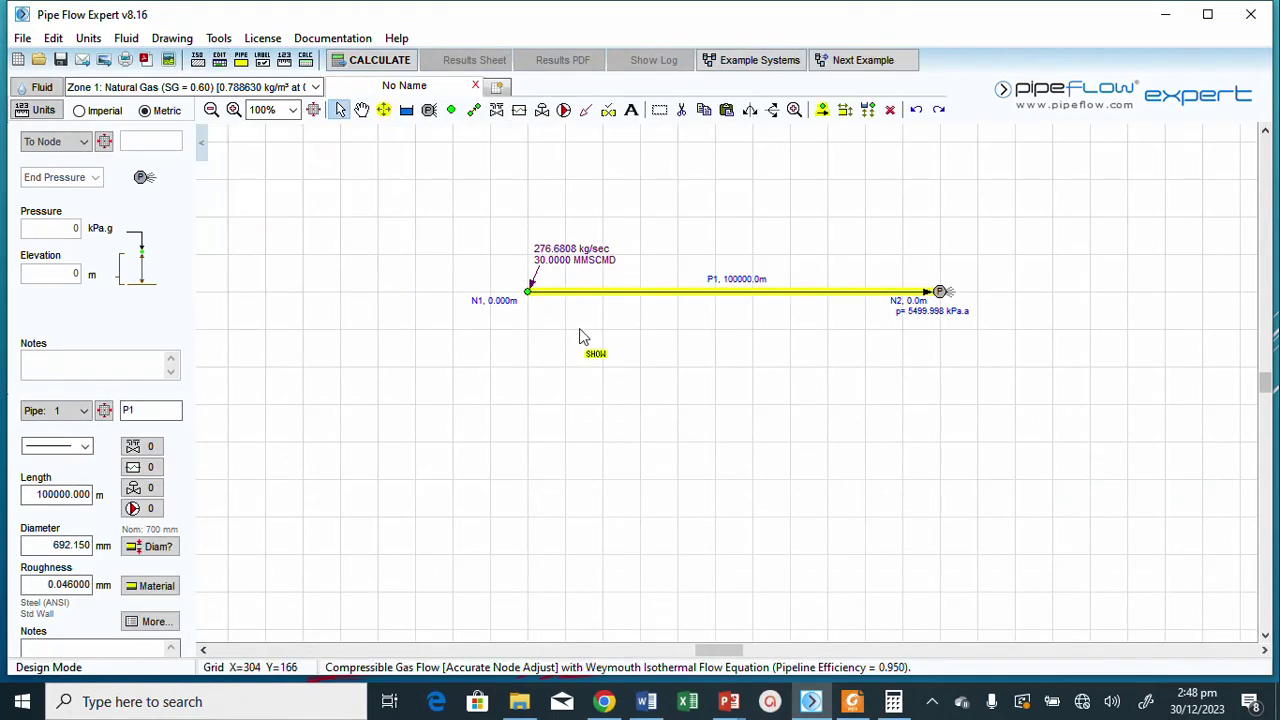
Change pipe P1 to the 800 mm Steel (ANSI) Std Wall size and save the pipe.
left_click(158, 547)
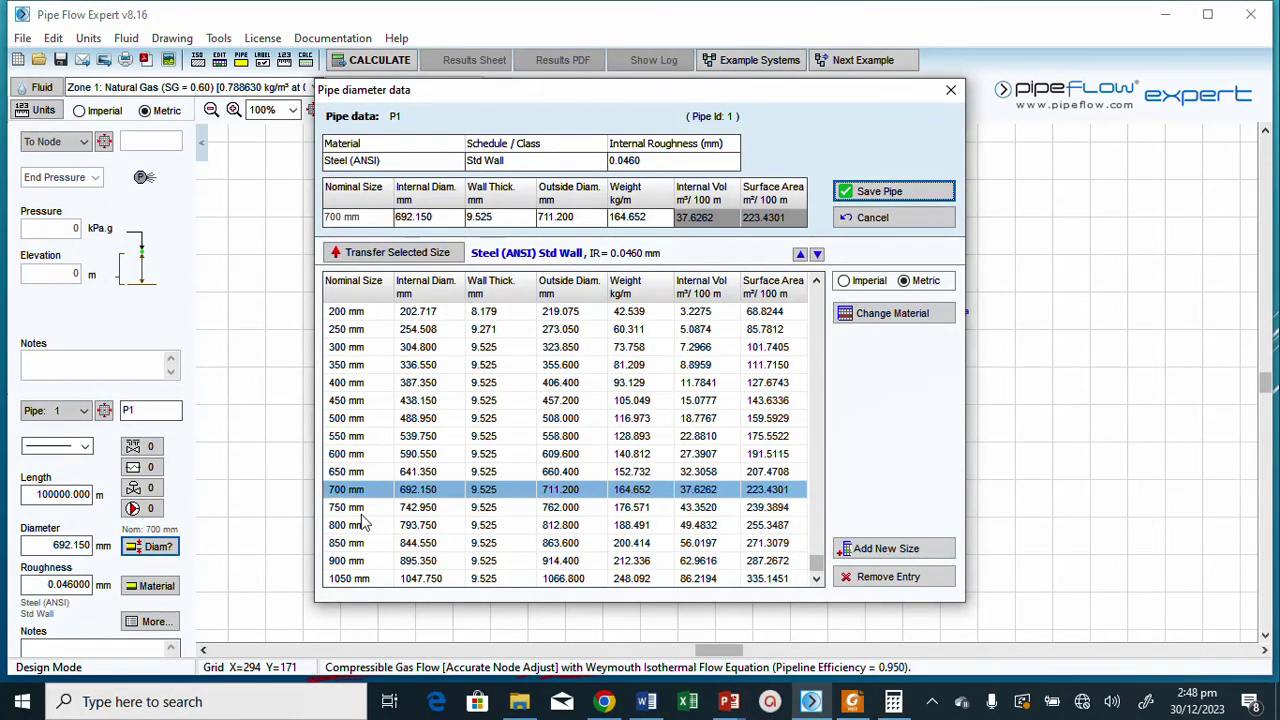
left_click(399, 527)
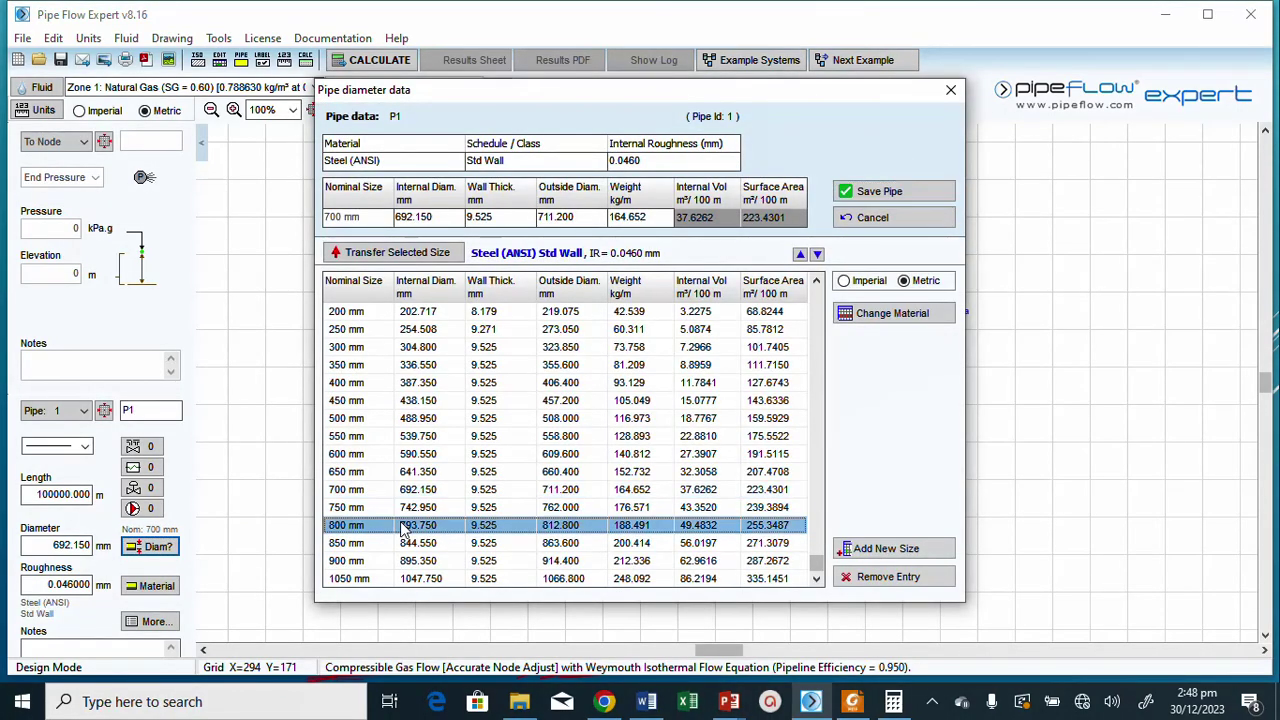
double_click(399, 527)
left_click(880, 191)
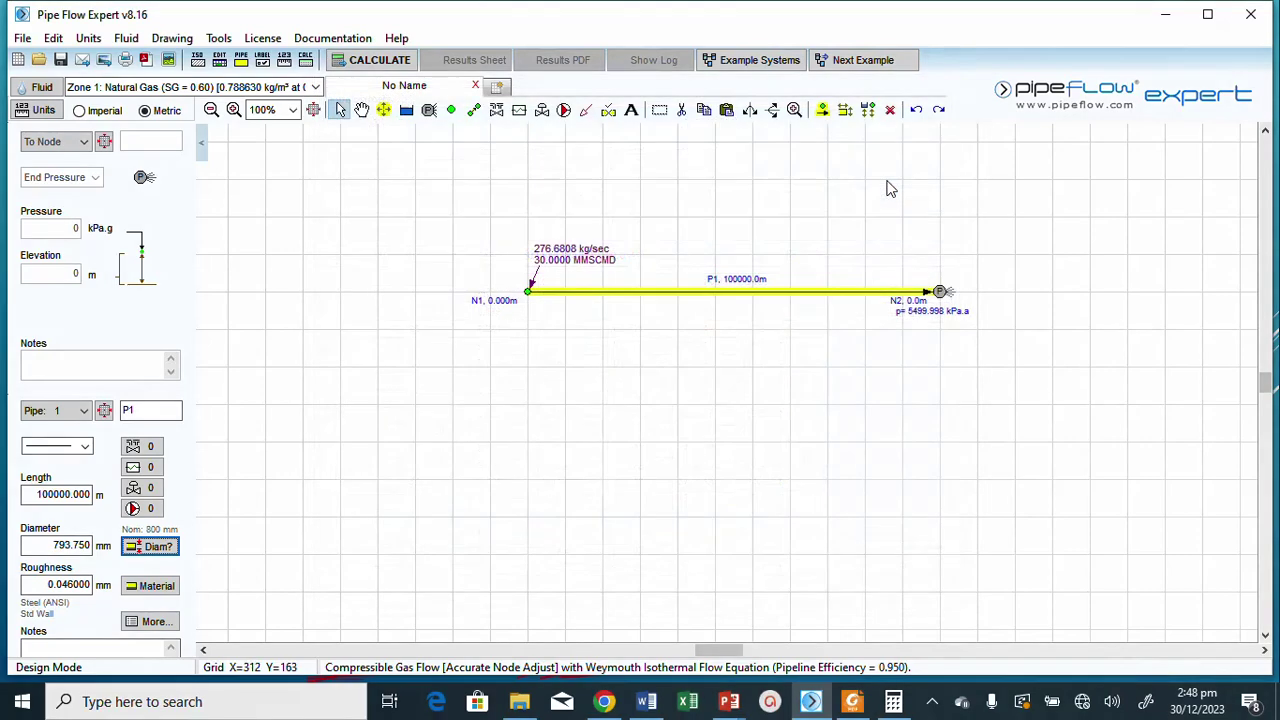
Calculate the system with the 800 mm pipe, examine P1's total pressure loss and entry and exit pressures, and return to design mode.
left_click(384, 63)
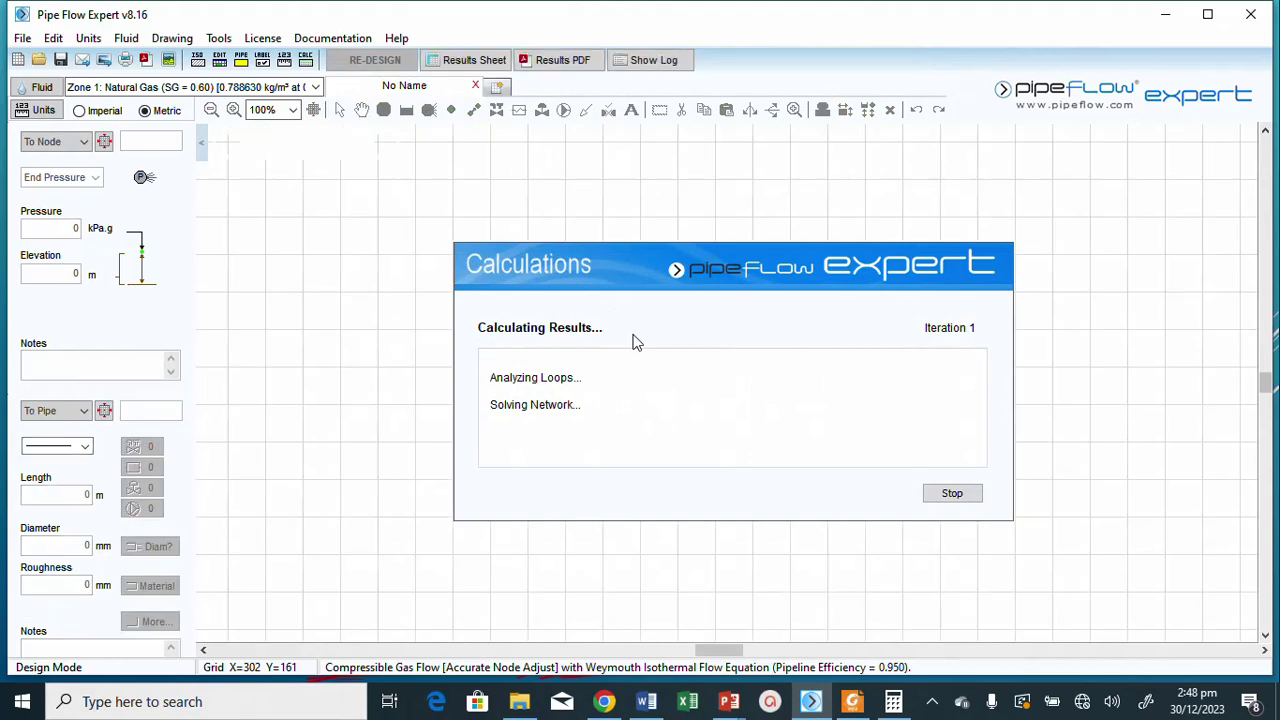
left_click(667, 597)
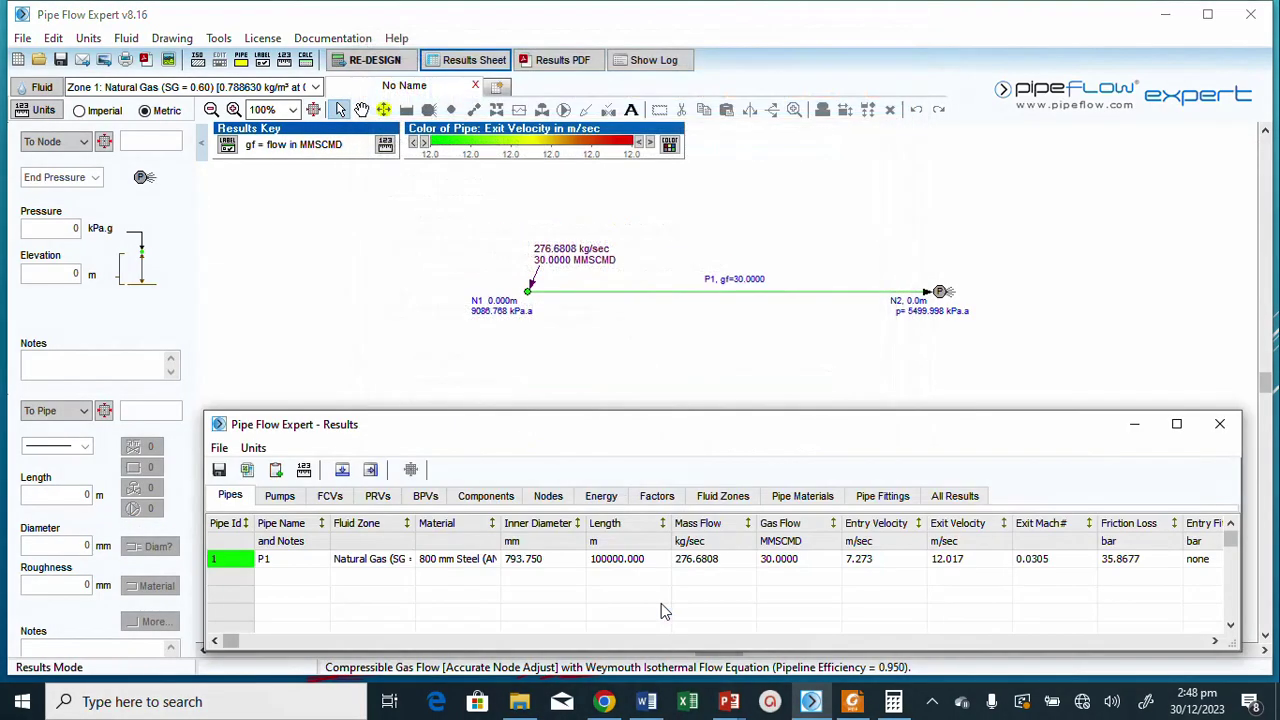
left_click_drag(1210, 642, 1207, 641)
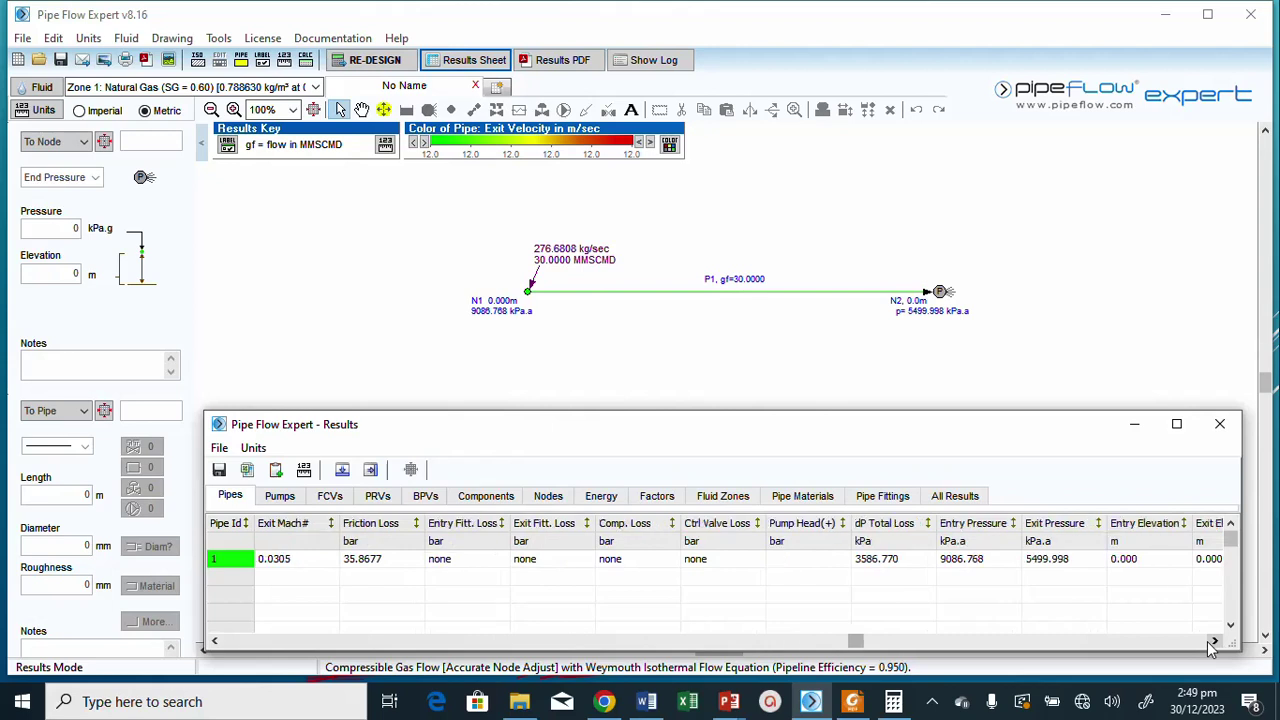
left_click(959, 566)
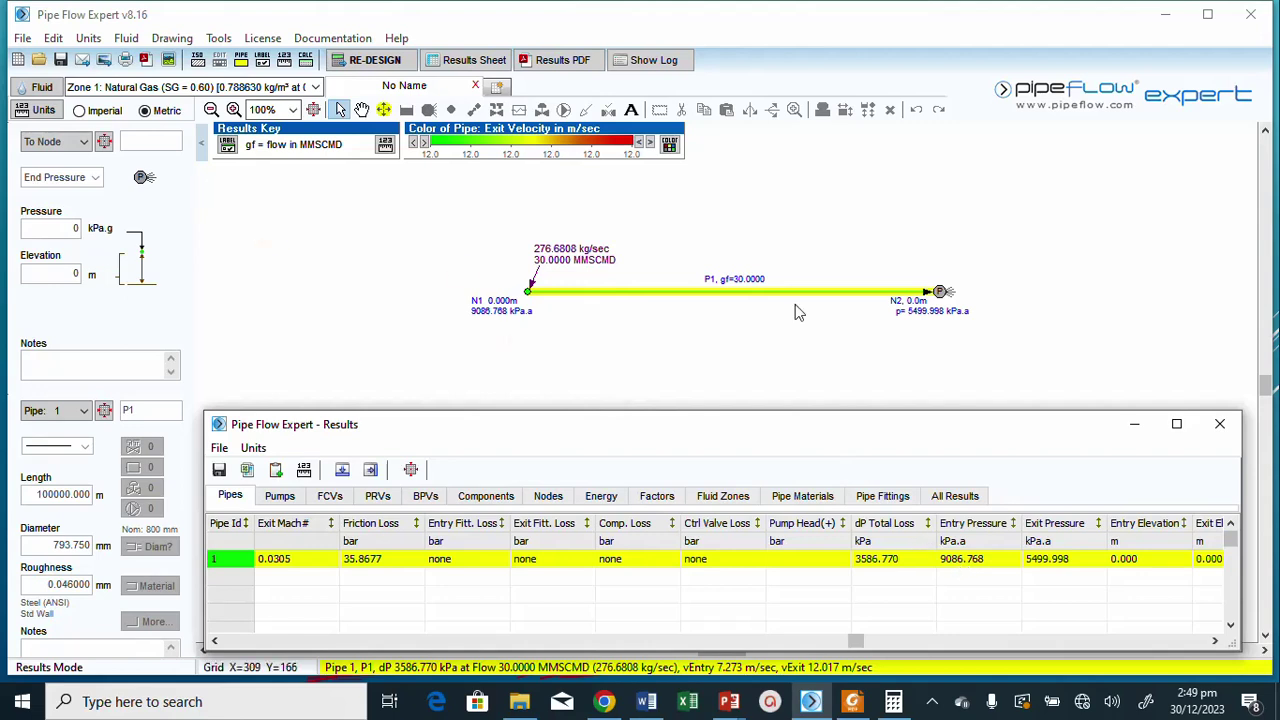
left_click(1219, 424)
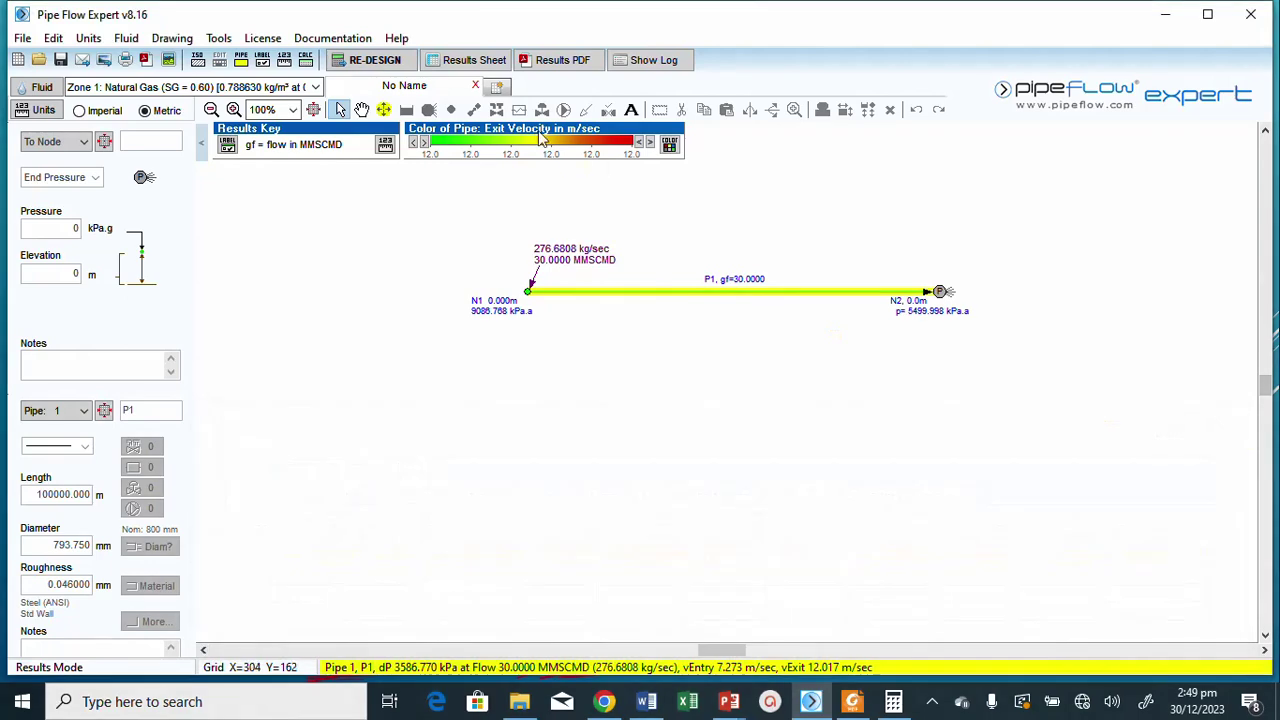
left_click(370, 62)
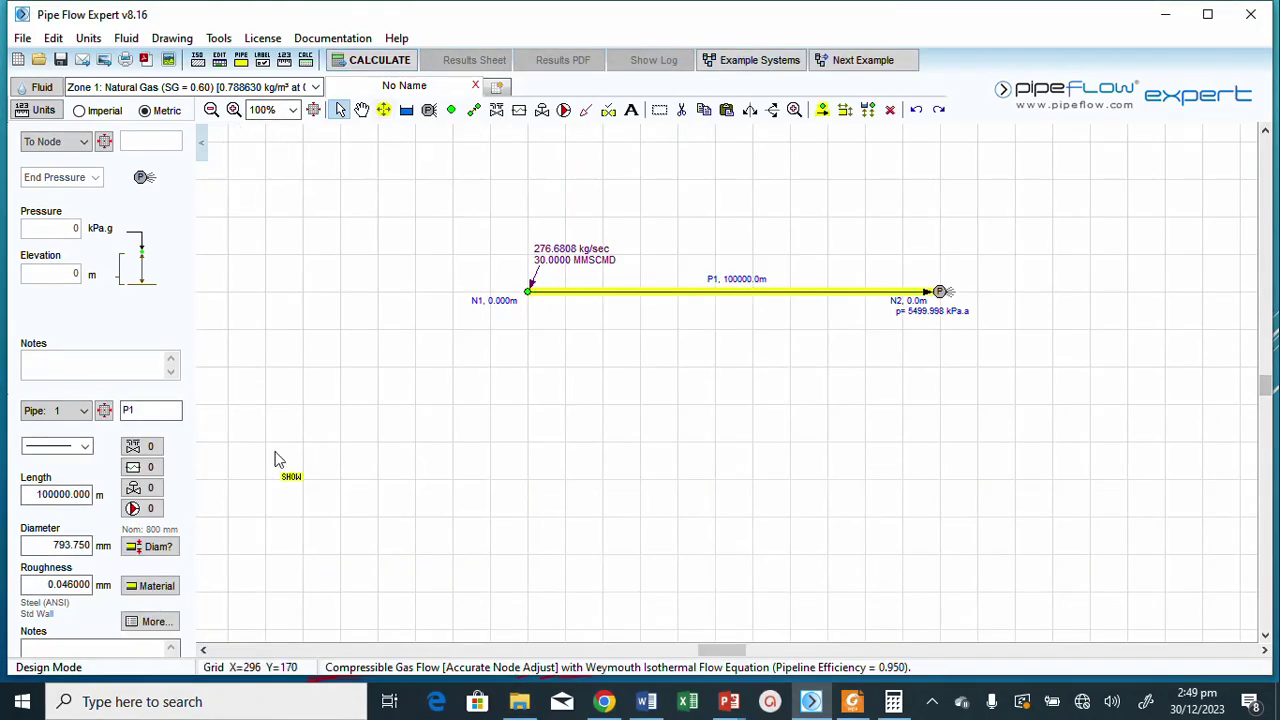
Change pipe P1 to the 900 mm Steel (ANSI) Std Wall size and save the pipe.
left_click(155, 546)
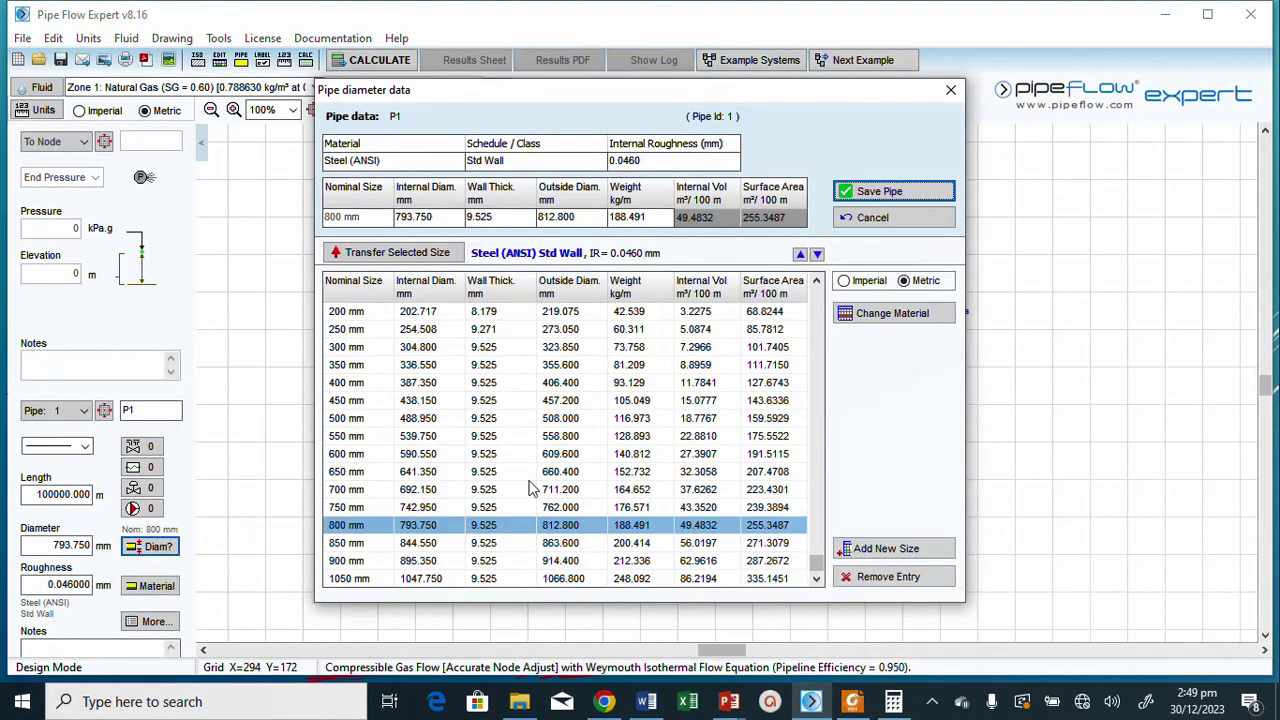
left_click(815, 576)
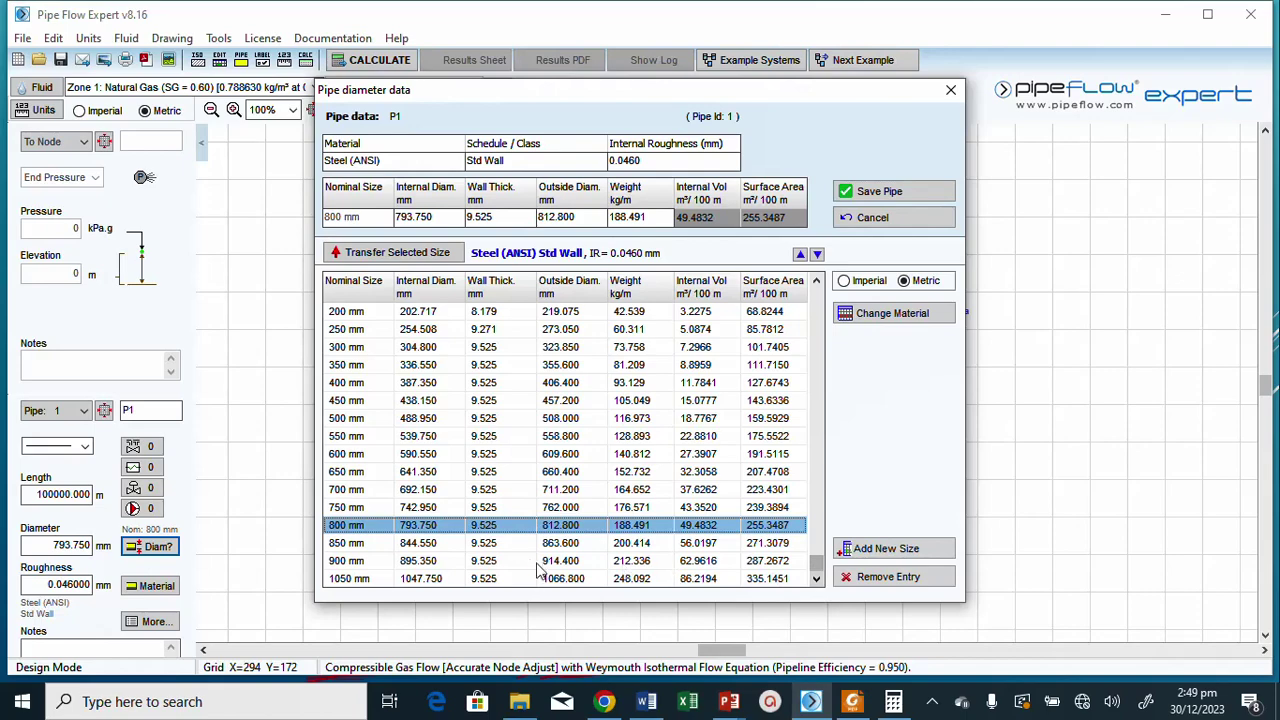
left_click(343, 566)
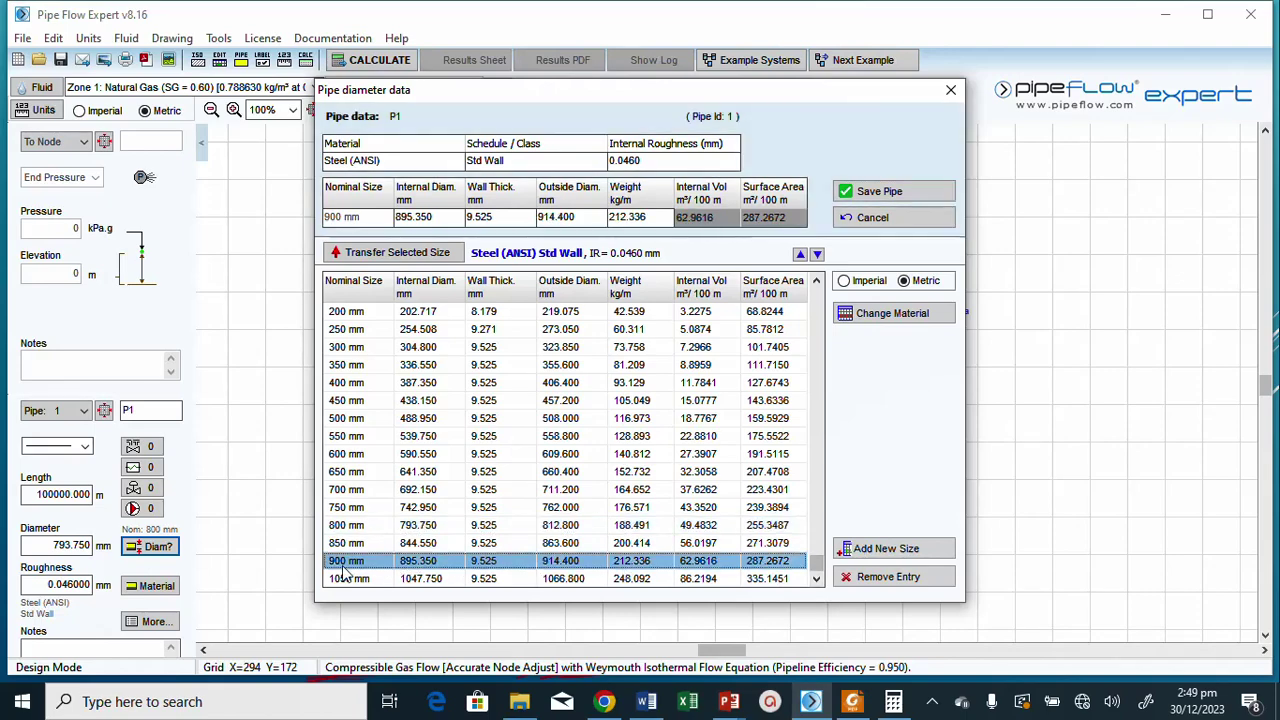
left_click(880, 193)
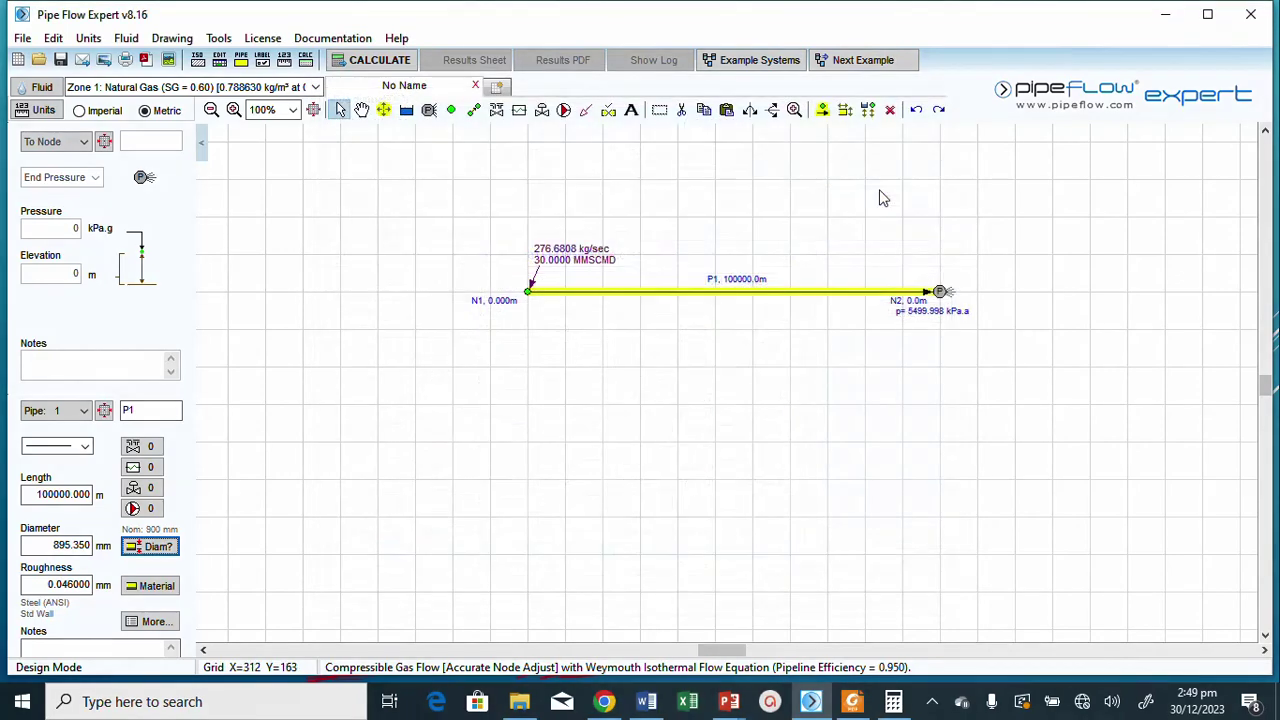
Calculate the system with the 900 mm pipe and examine P1's total pressure loss and entry and exit pressures in the results sheet.
left_click(378, 62)
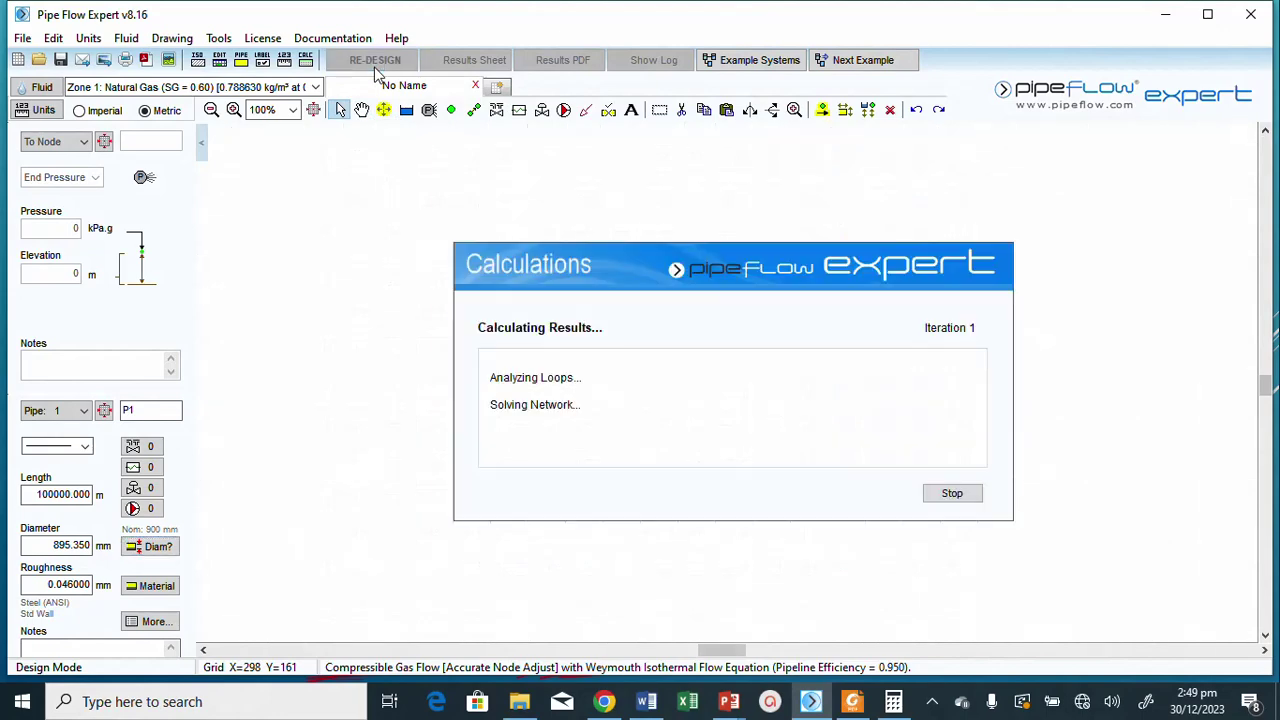
left_click(662, 608)
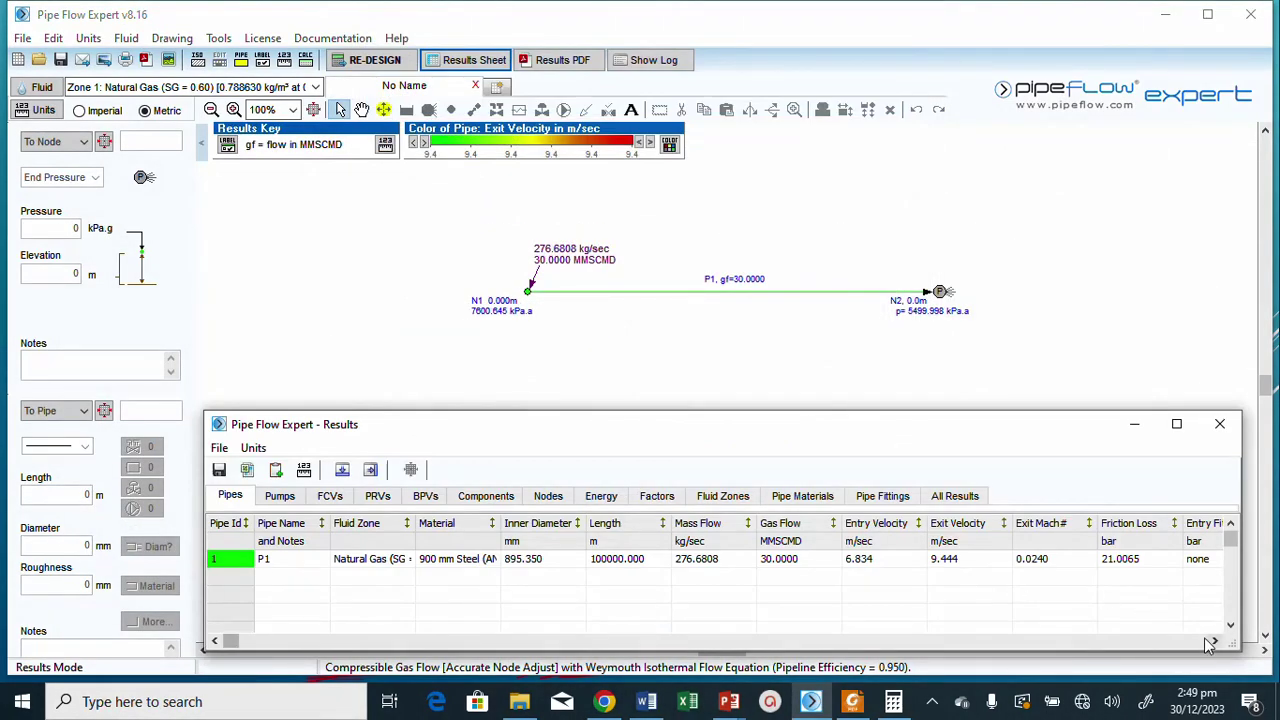
left_click(1208, 643)
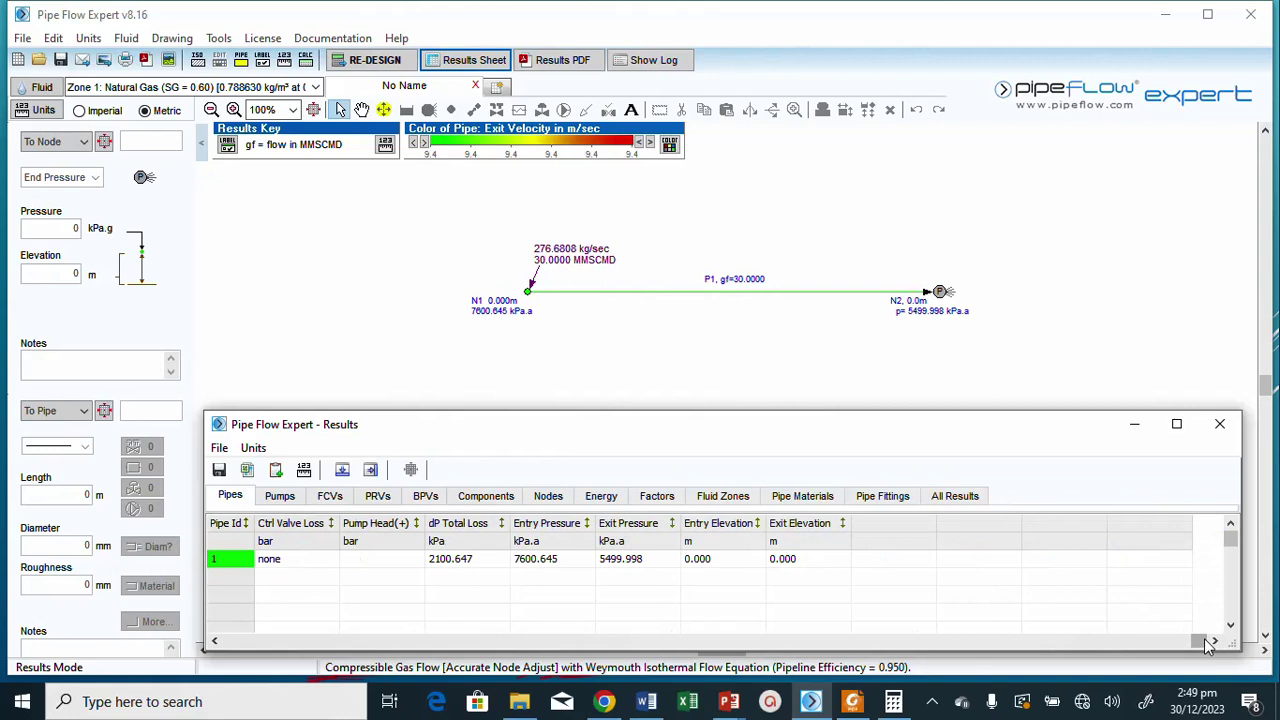
left_click(540, 564)
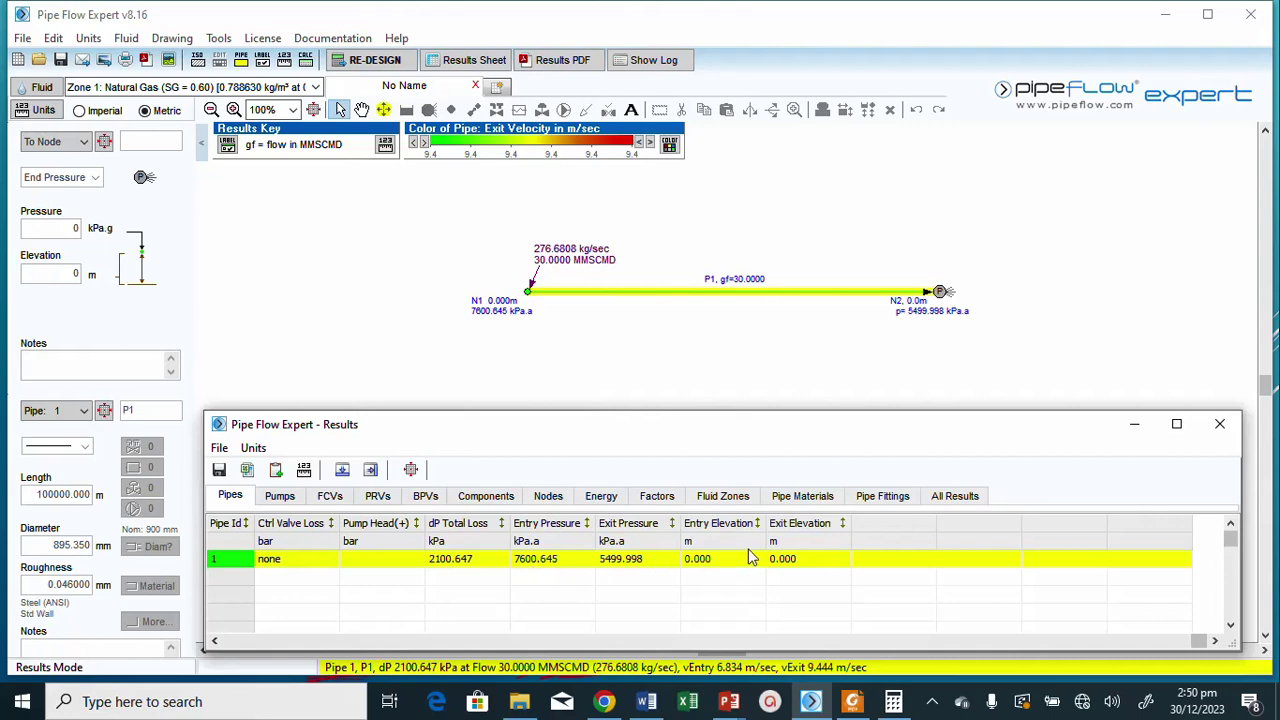
left_click(1220, 424)
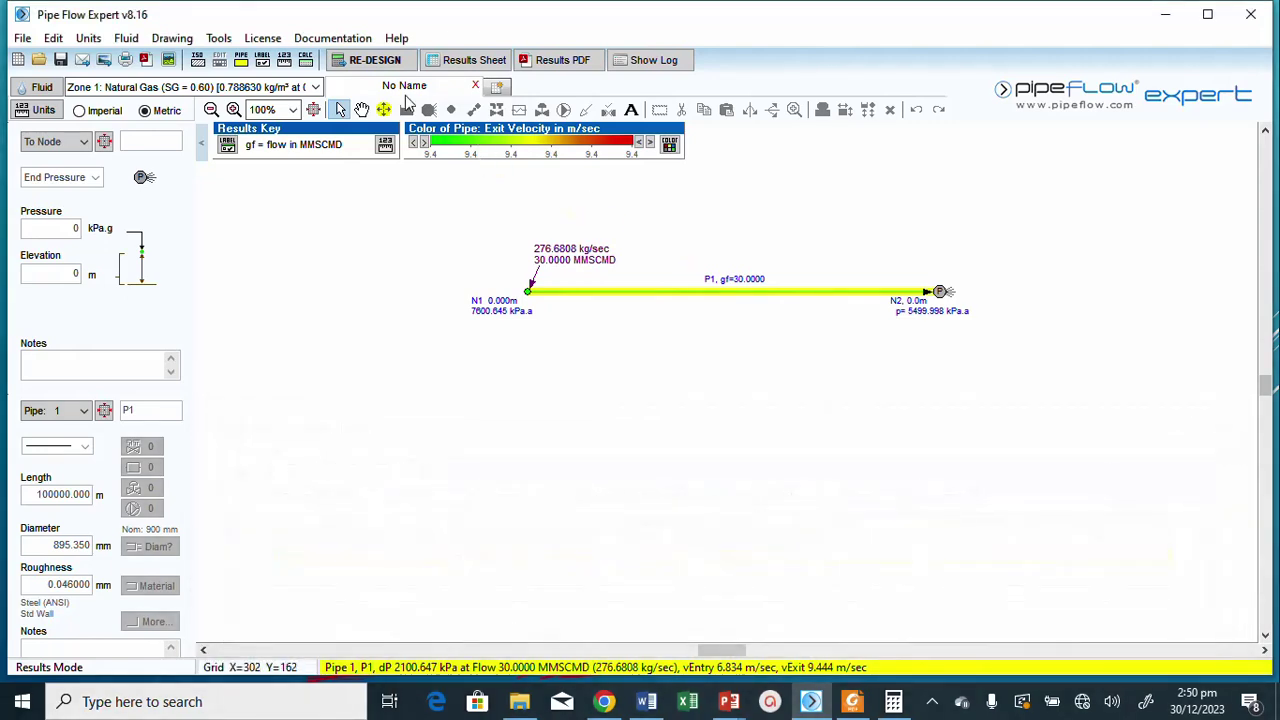
Return to design mode, change pipe P1 to the 850 mm Steel (ANSI) Std Wall size, and save the pipe.
left_click(373, 62)
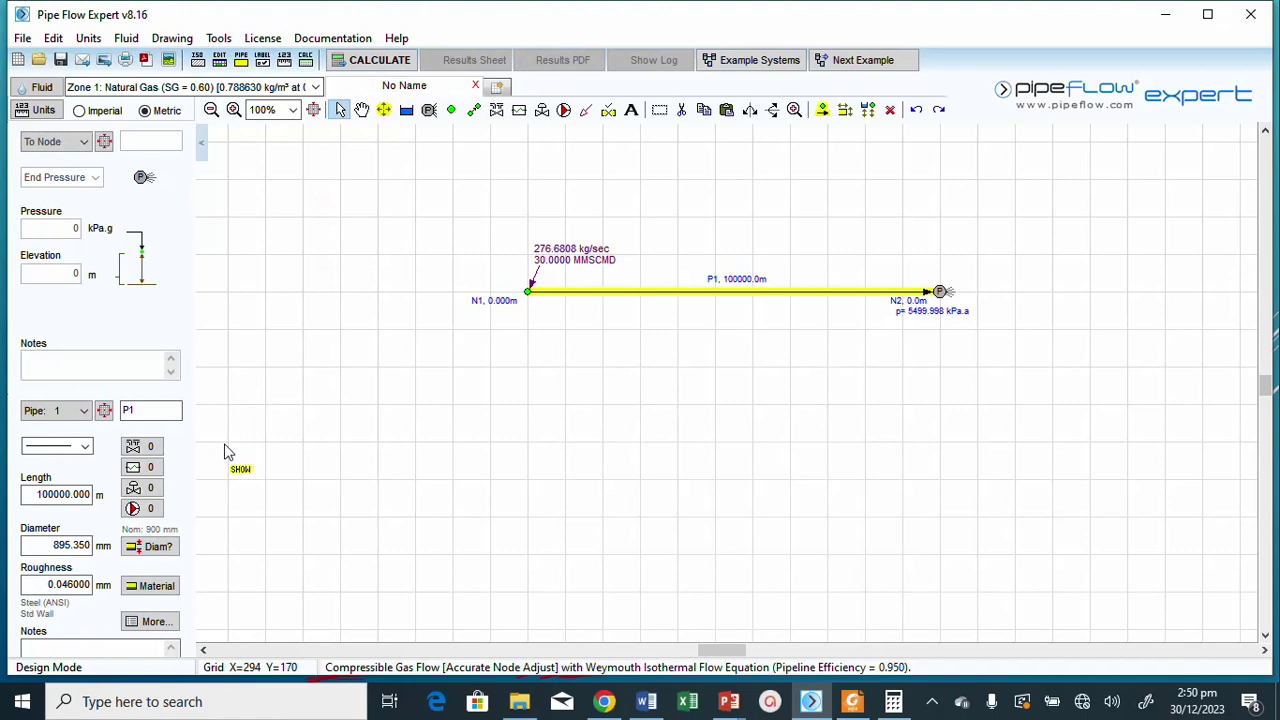
left_click(160, 546)
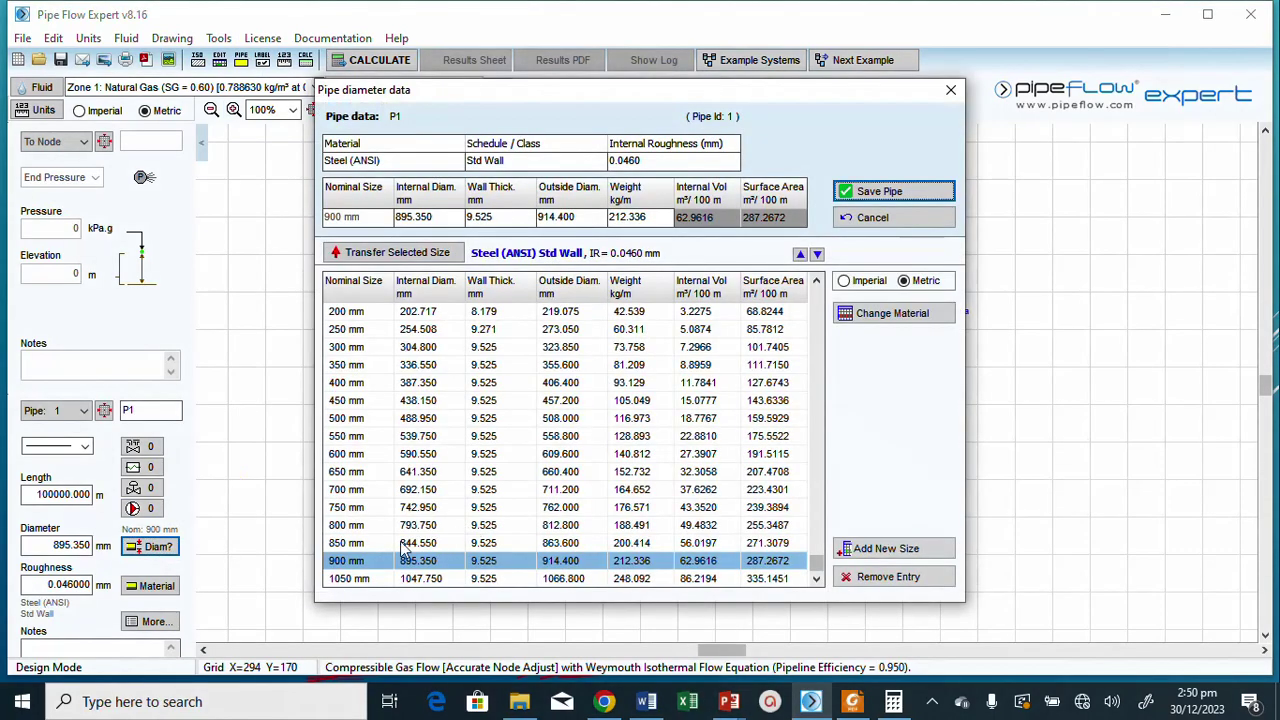
left_click(344, 546)
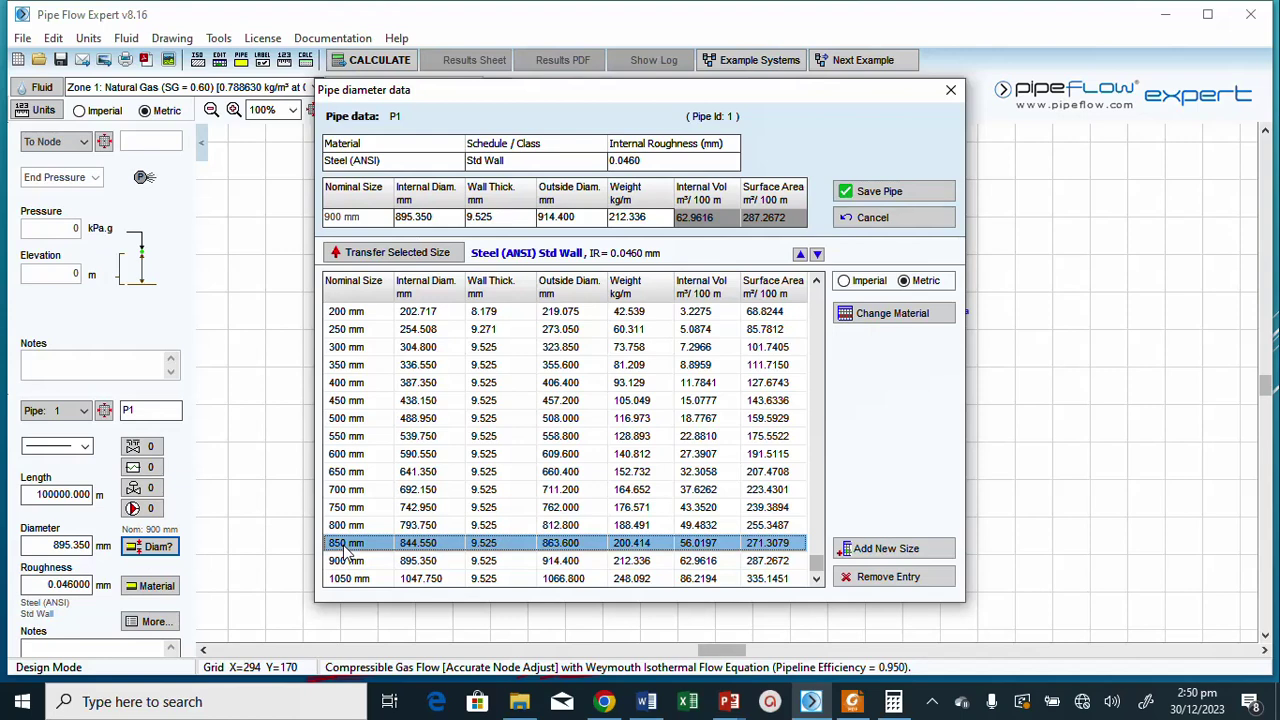
double_click(344, 550)
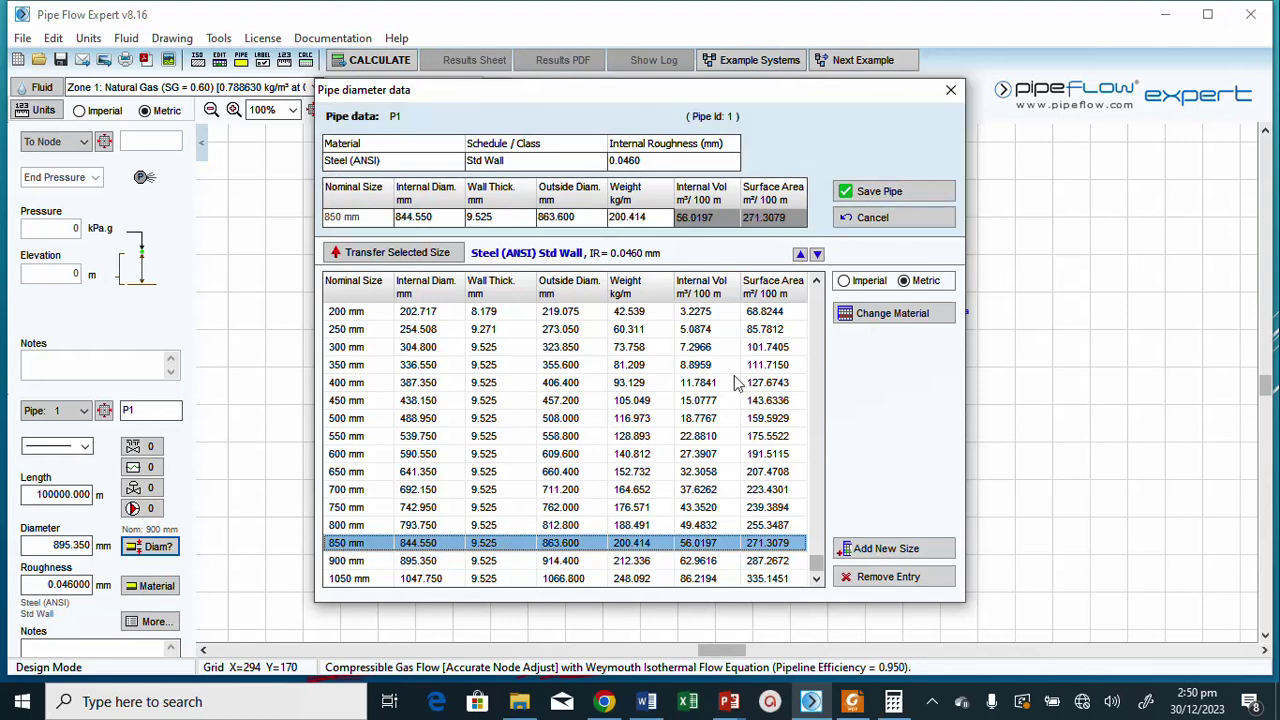
left_click(890, 190)
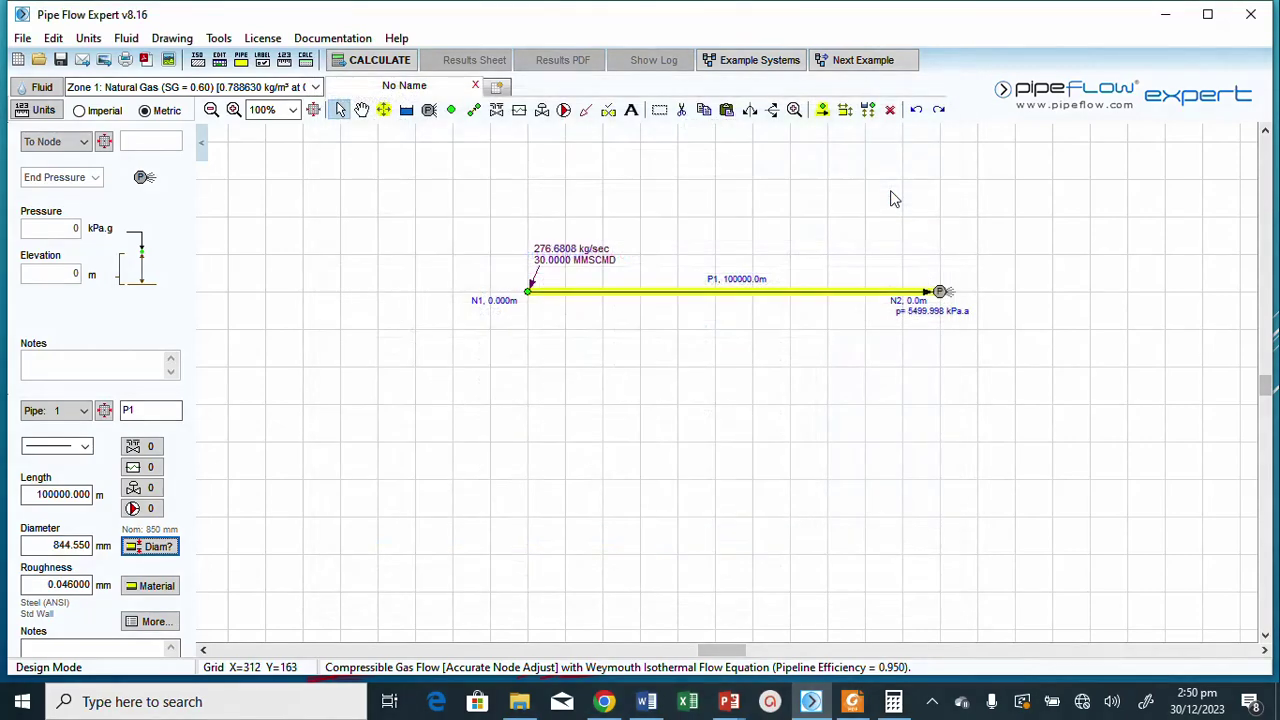
Calculate the system with the 850 mm pipe, examine P1's total pressure loss and entry and exit pressures, and return to design mode.
left_click(378, 61)
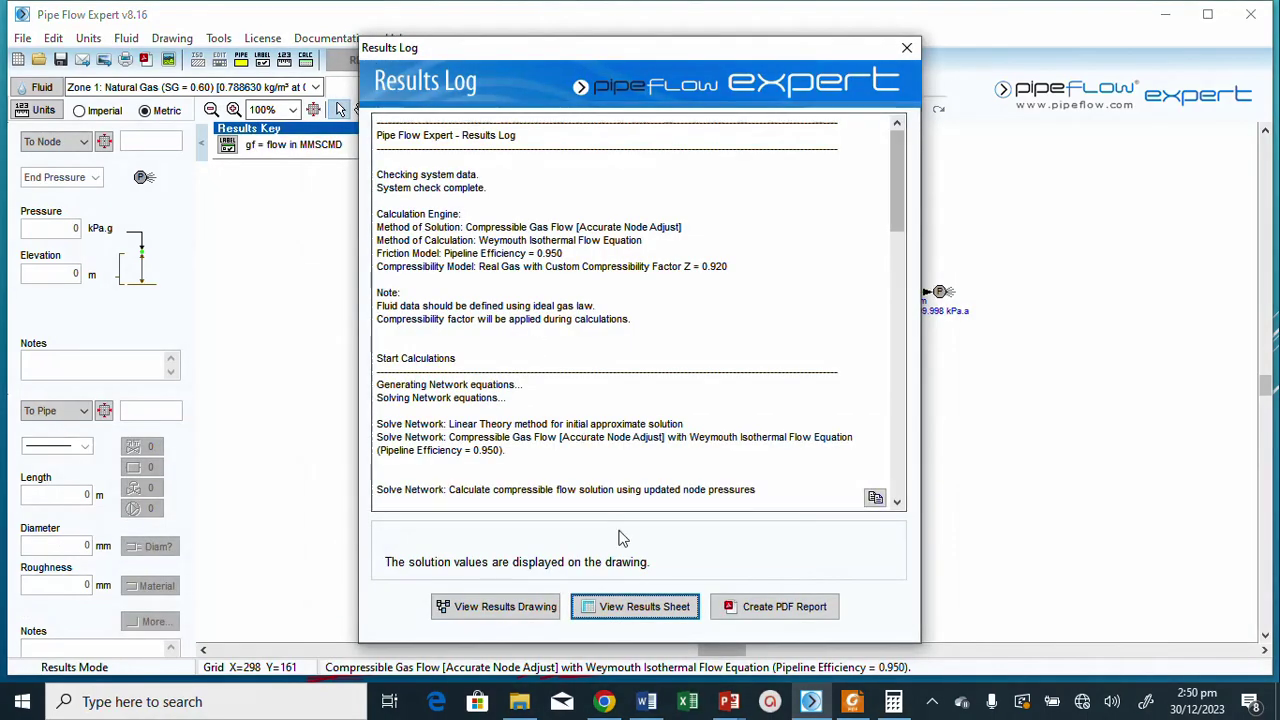
left_click(645, 600)
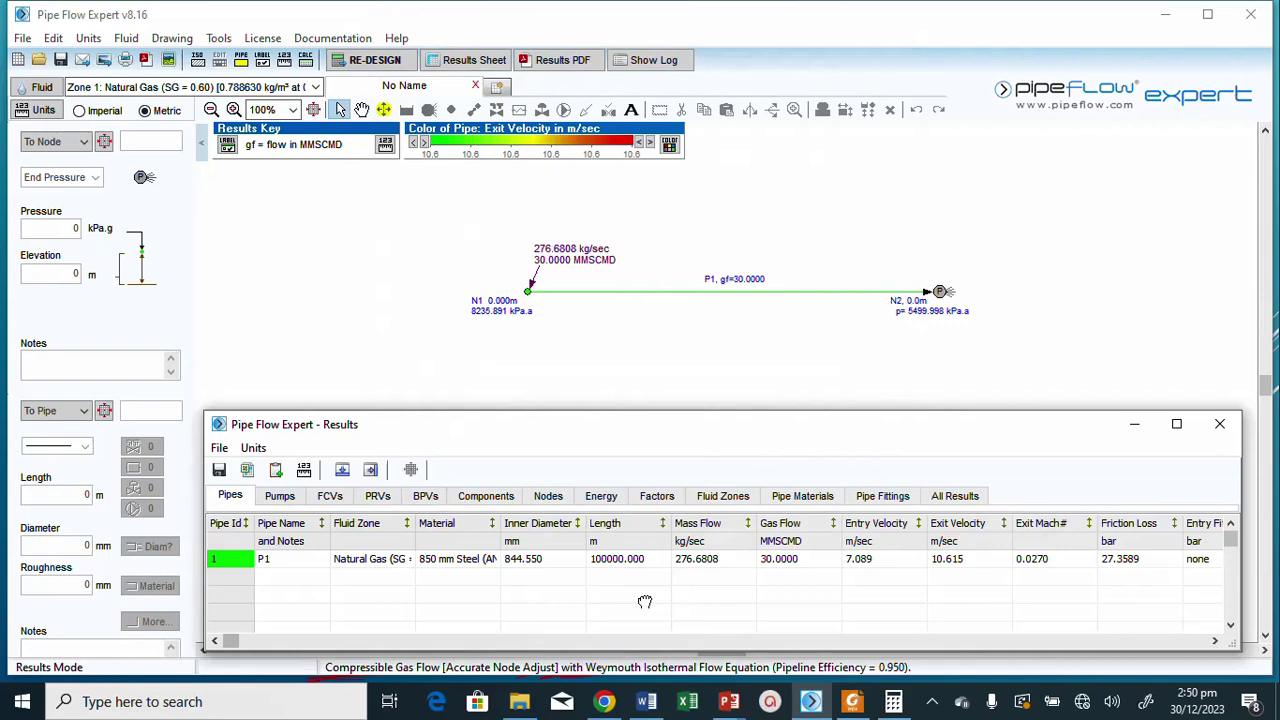
left_click_drag(1215, 648, 1217, 650)
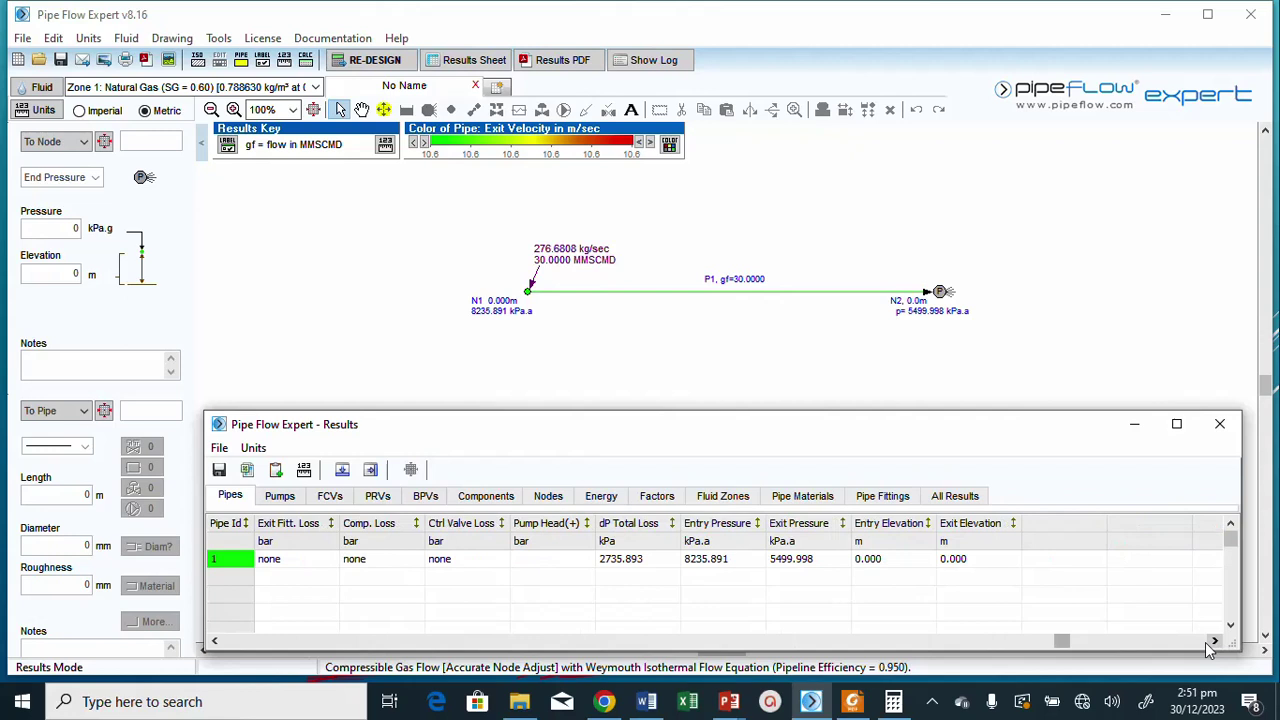
left_click(698, 565)
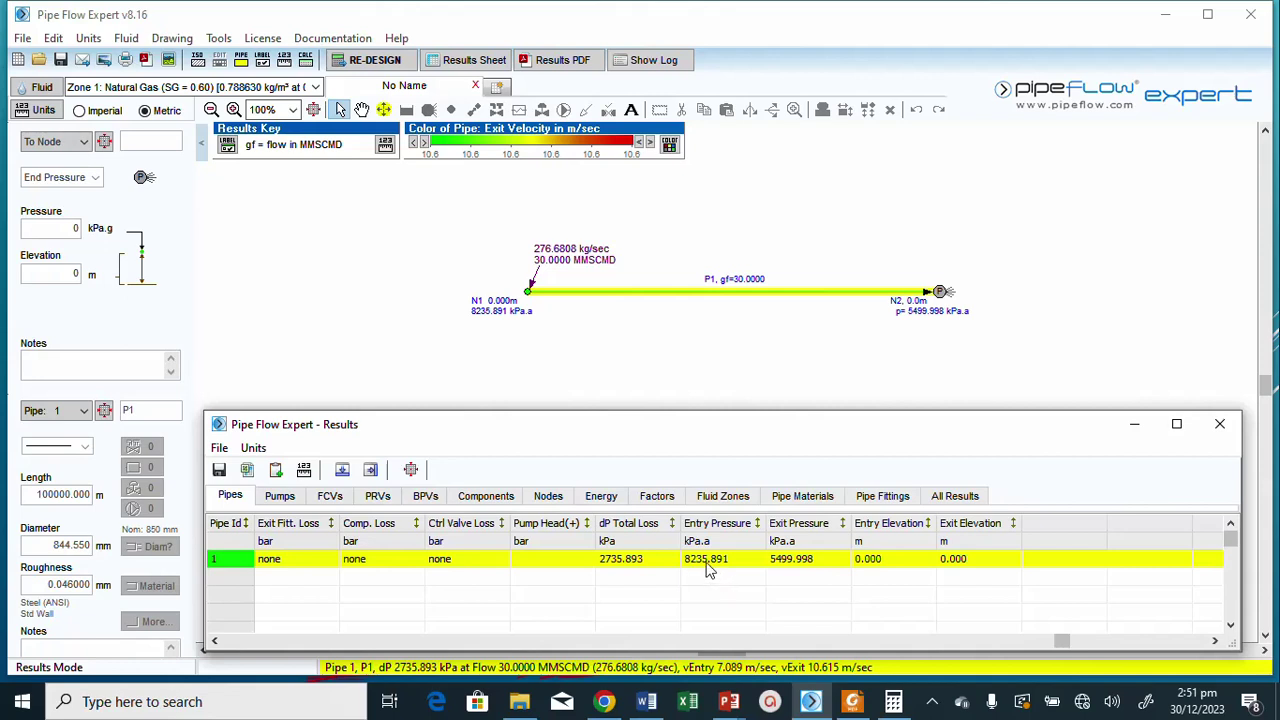
left_click(1220, 424)
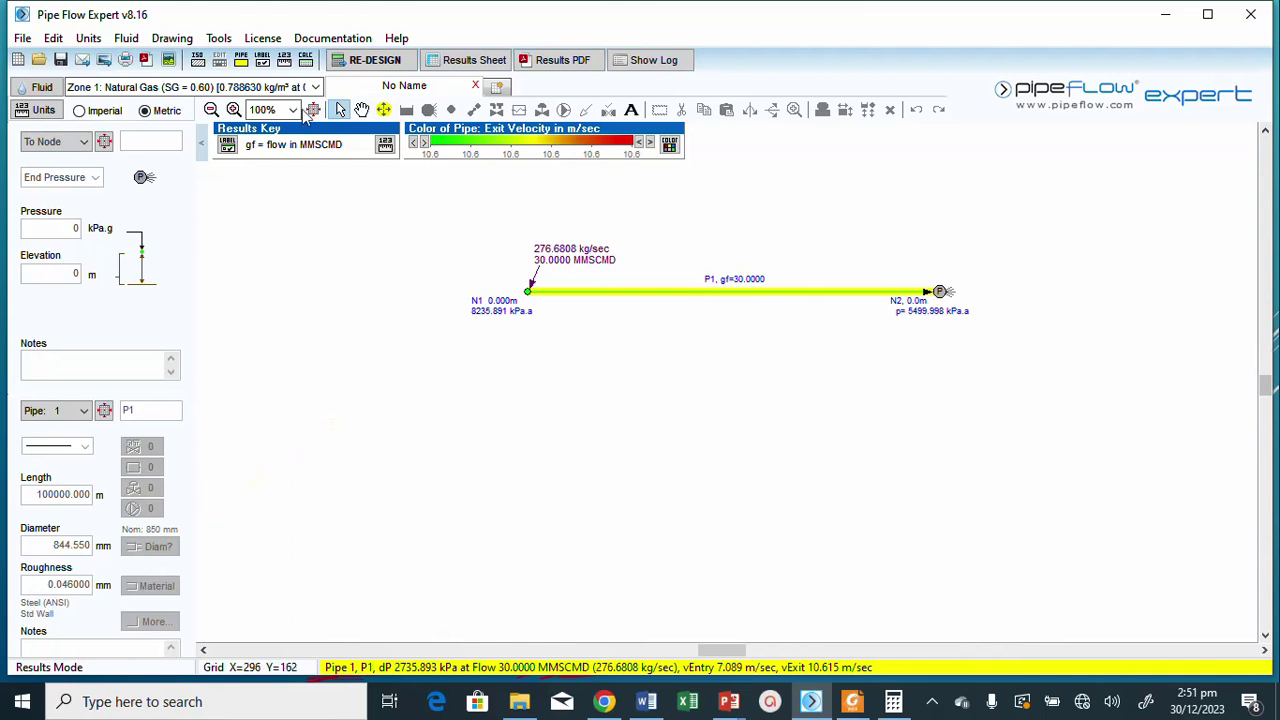
left_click(365, 60)
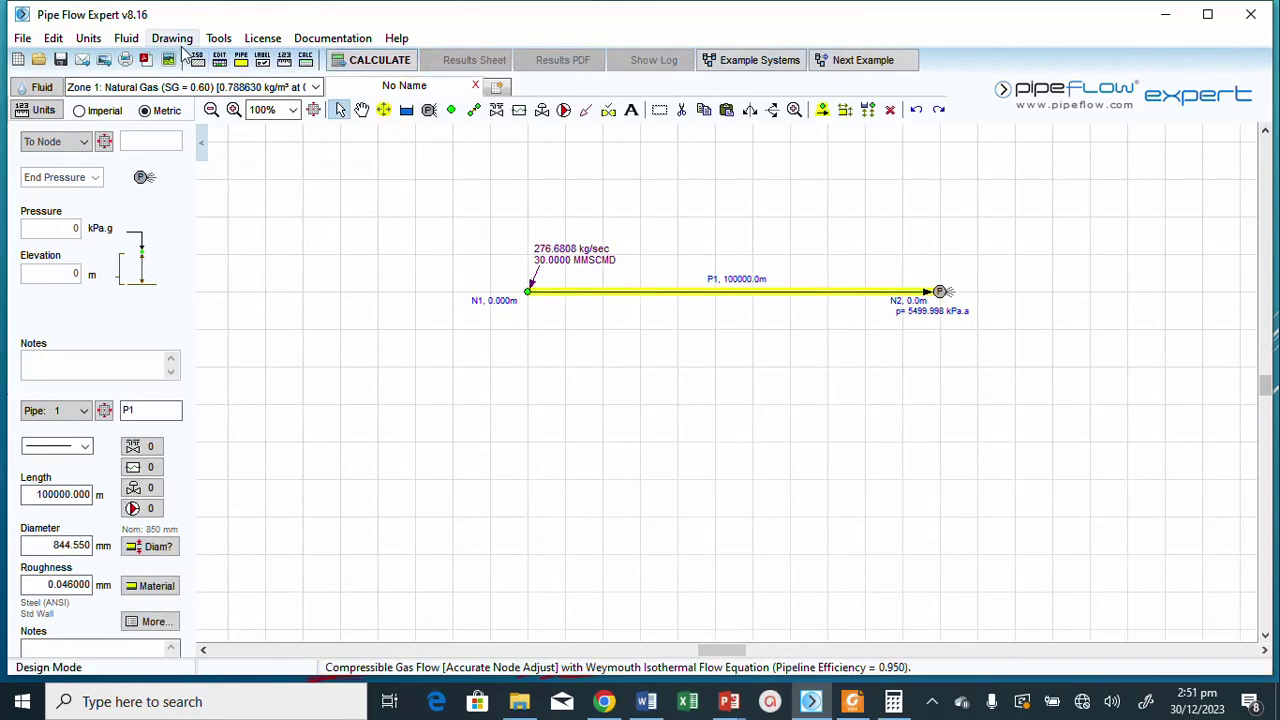
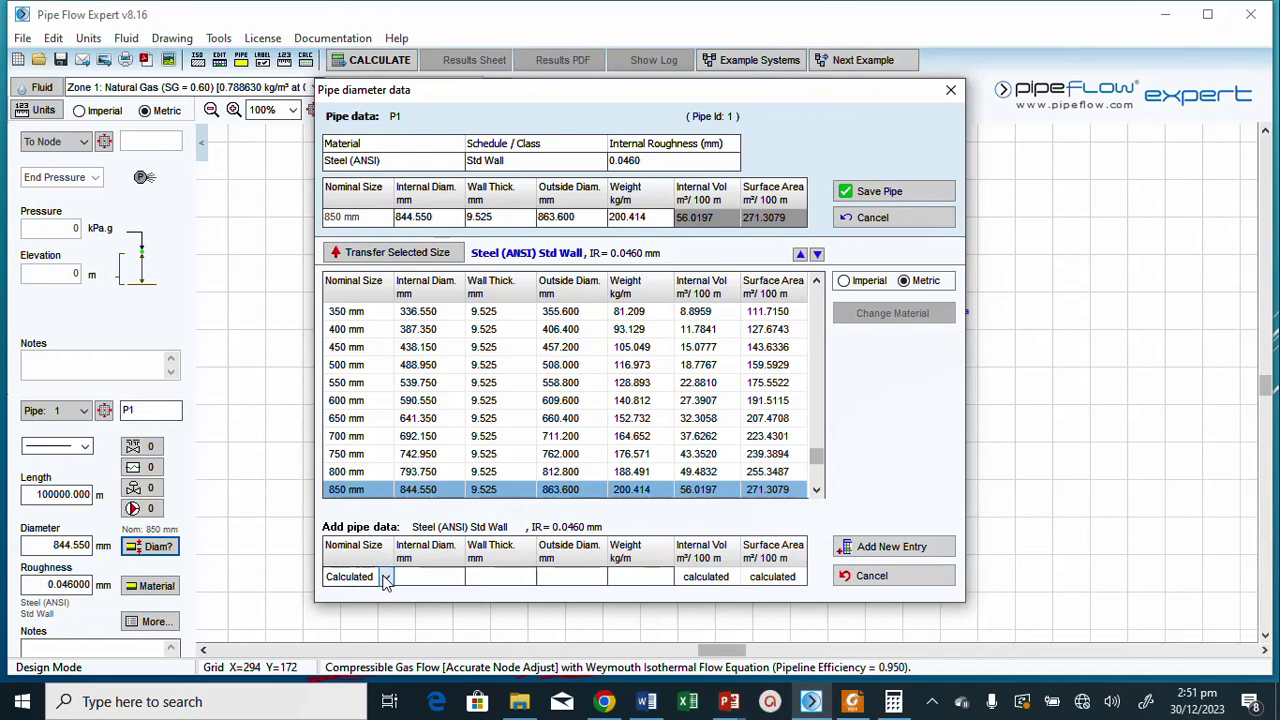
Start a new 850 mm Steel (ANSI) Std Wall size with 10 mm wall thickness, 863.6 mm outside diameter and 200.414 kg/m weight.
left_click_drag(393, 400, 386, 553)
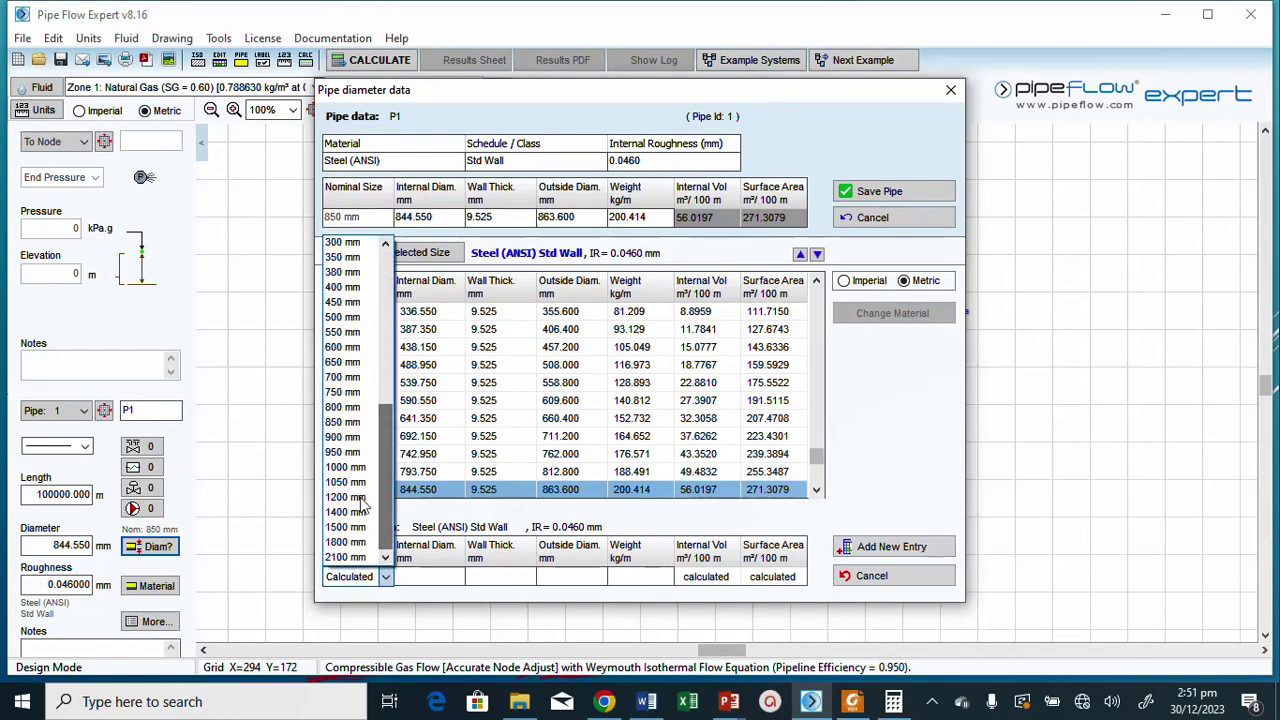
left_click(351, 423)
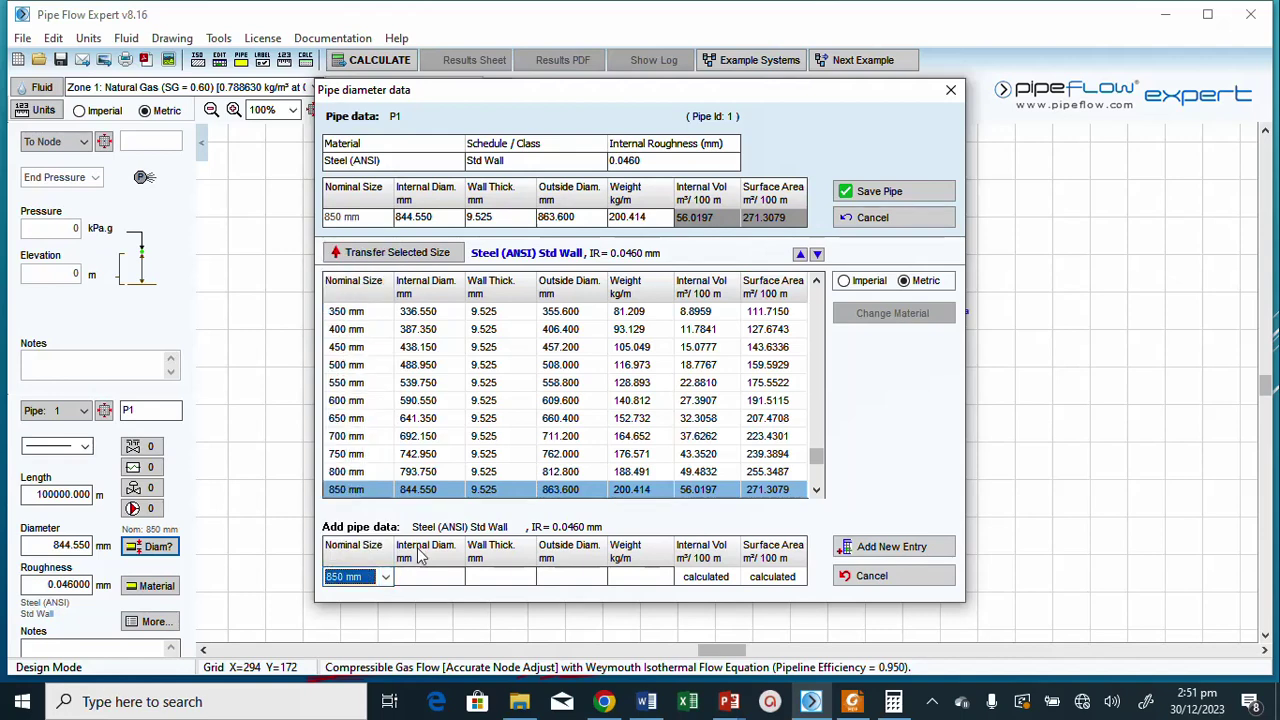
left_click(444, 575)
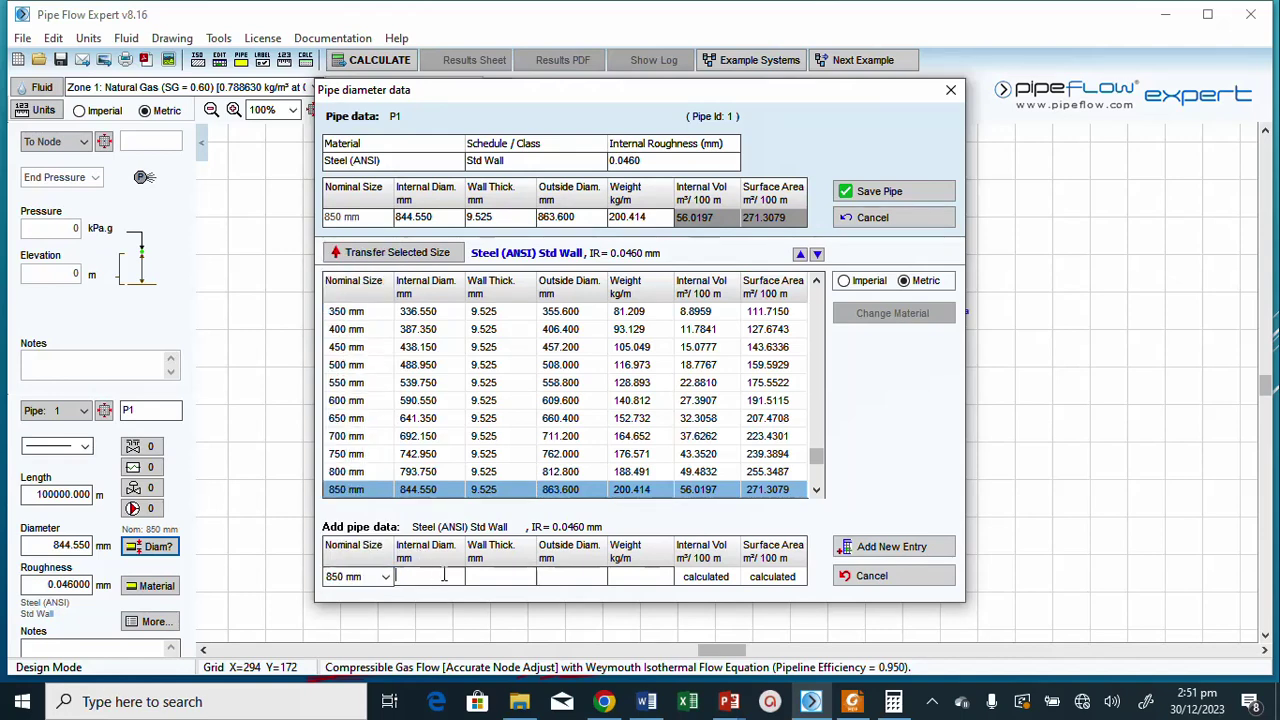
left_click(504, 575)
type("10")
left_click(566, 578)
type("8")
type("63")
type(".6")
type("200")
type(".414")
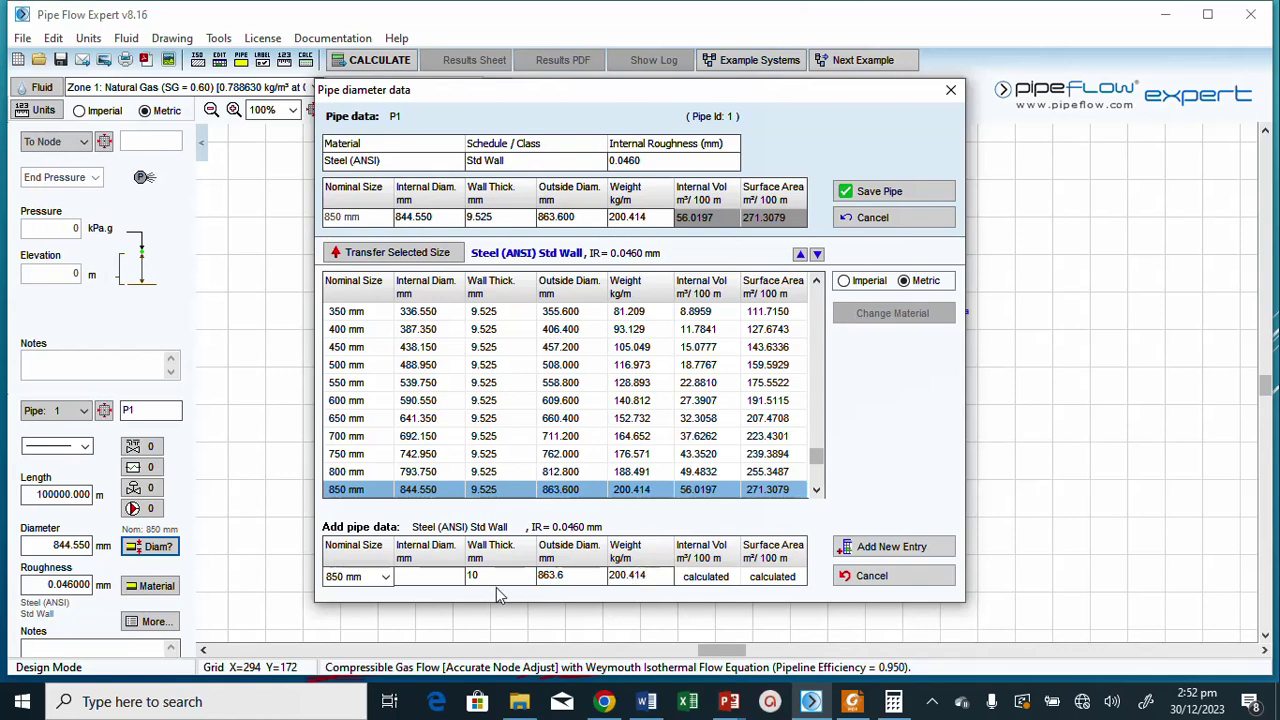
Give the new 850 mm size an internal diameter of 843.6 mm and add it to the pipe database.
left_click(457, 578)
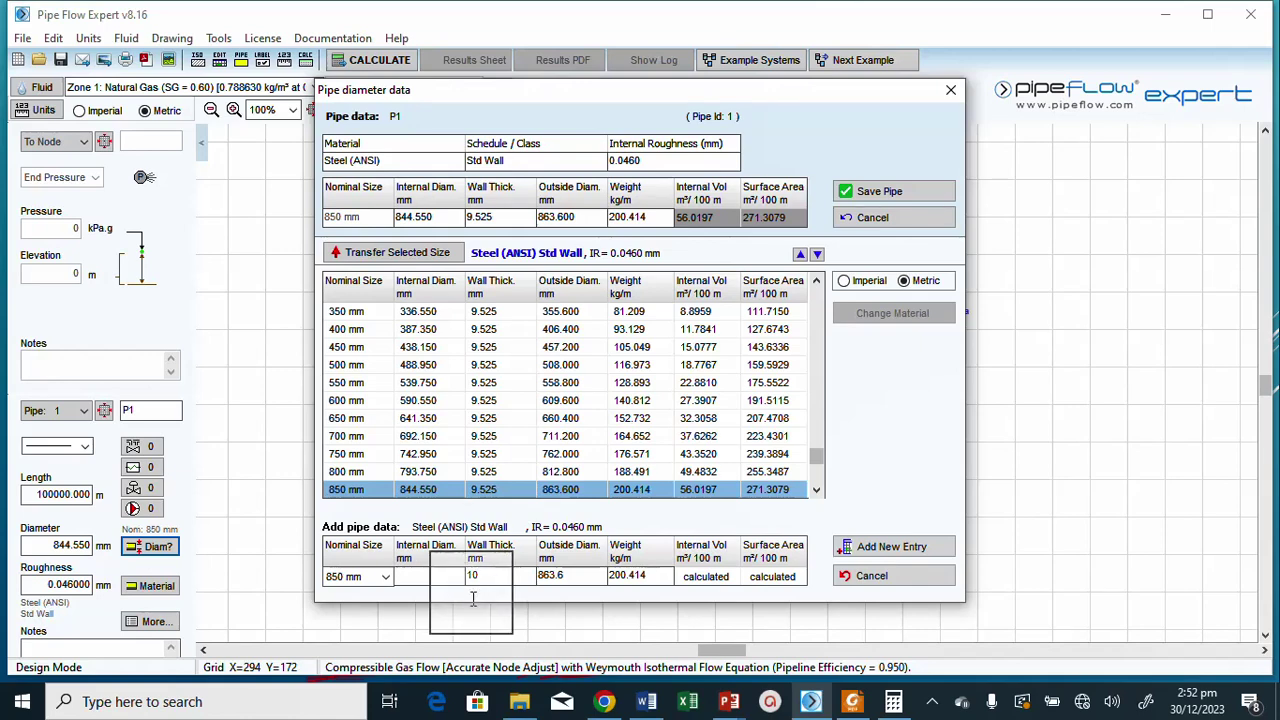
left_click(436, 438)
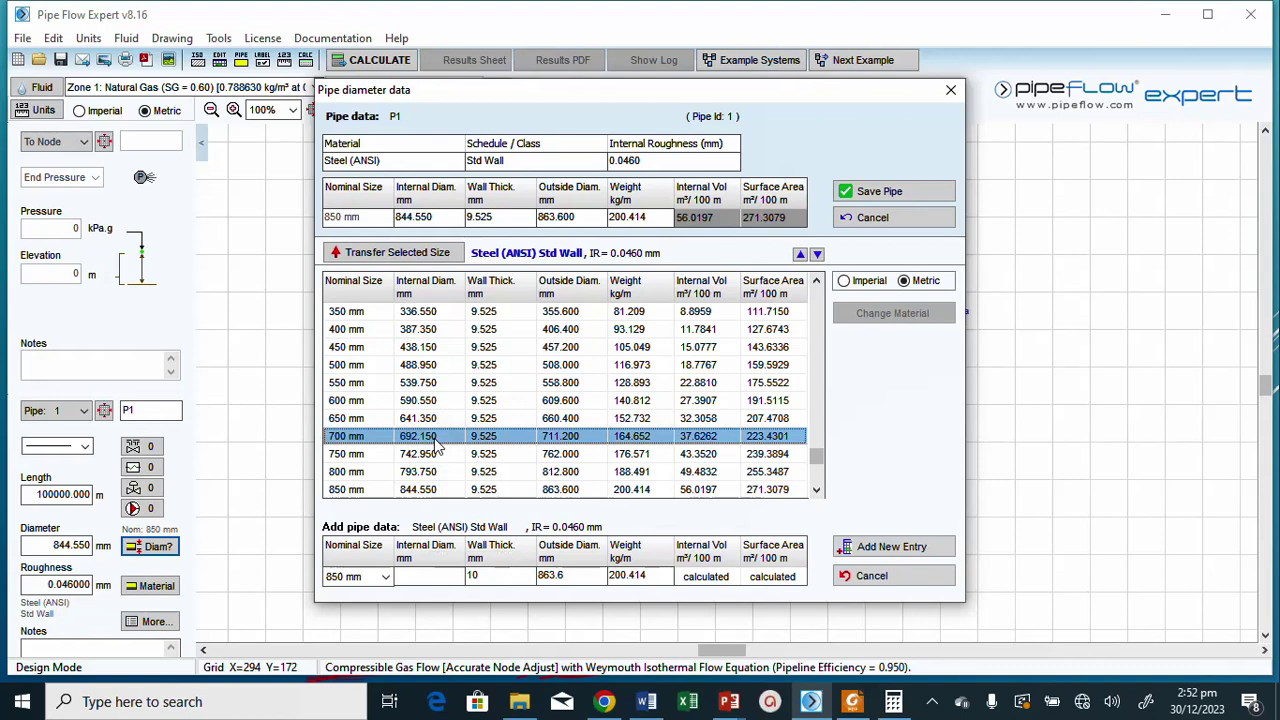
left_click(437, 490)
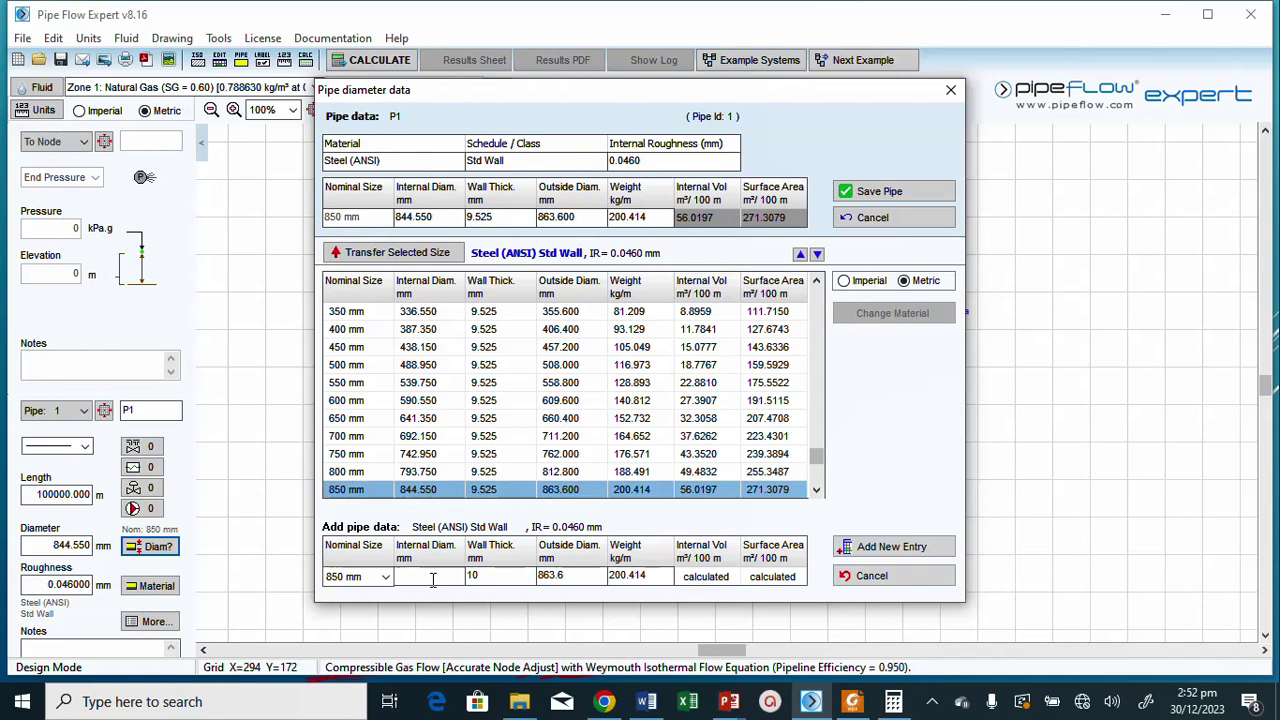
type("843.6")
left_click(872, 555)
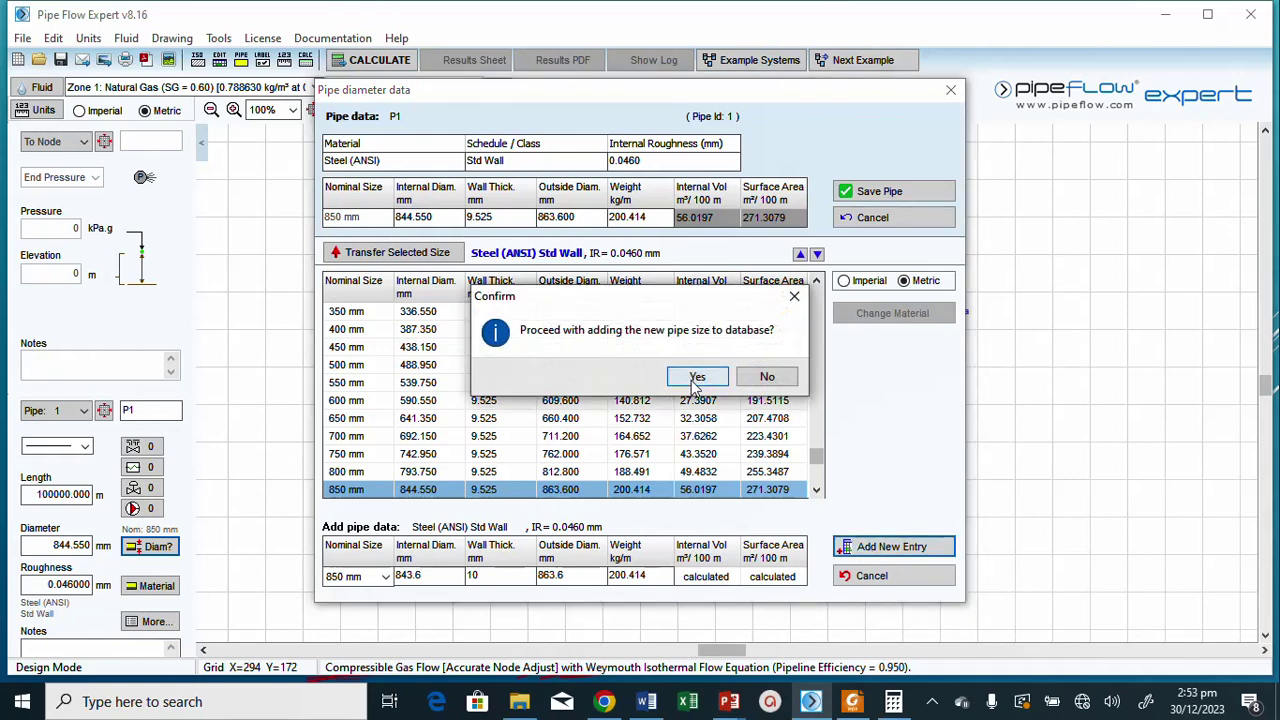
left_click(697, 384)
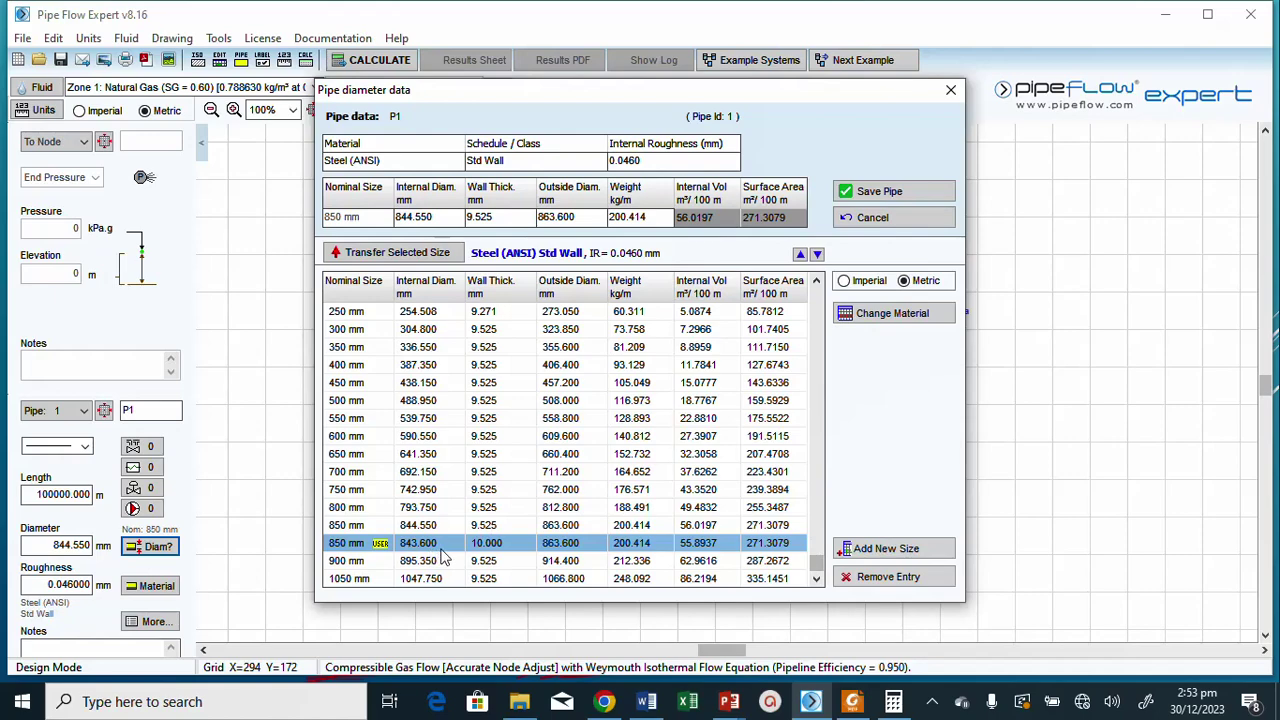
Transfer the custom 850 mm size with the 10 mm wall to pipe P1 and save the pipe.
left_click(412, 254)
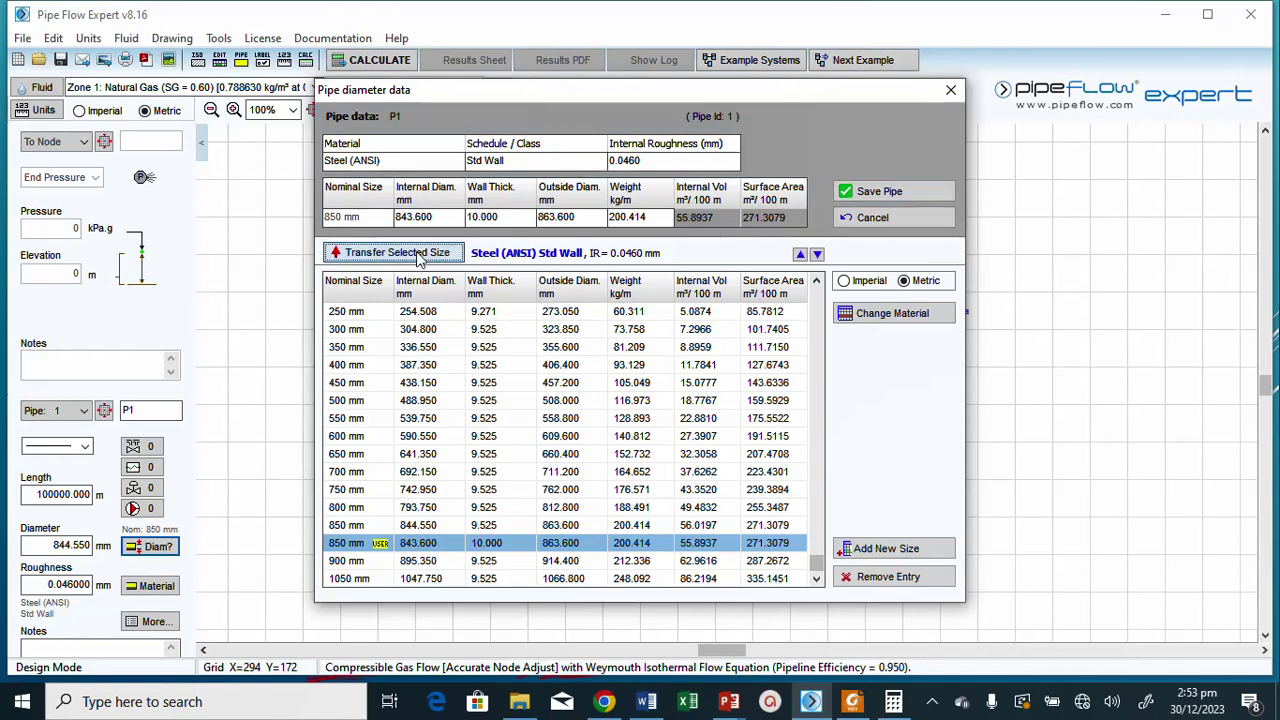
left_click(880, 192)
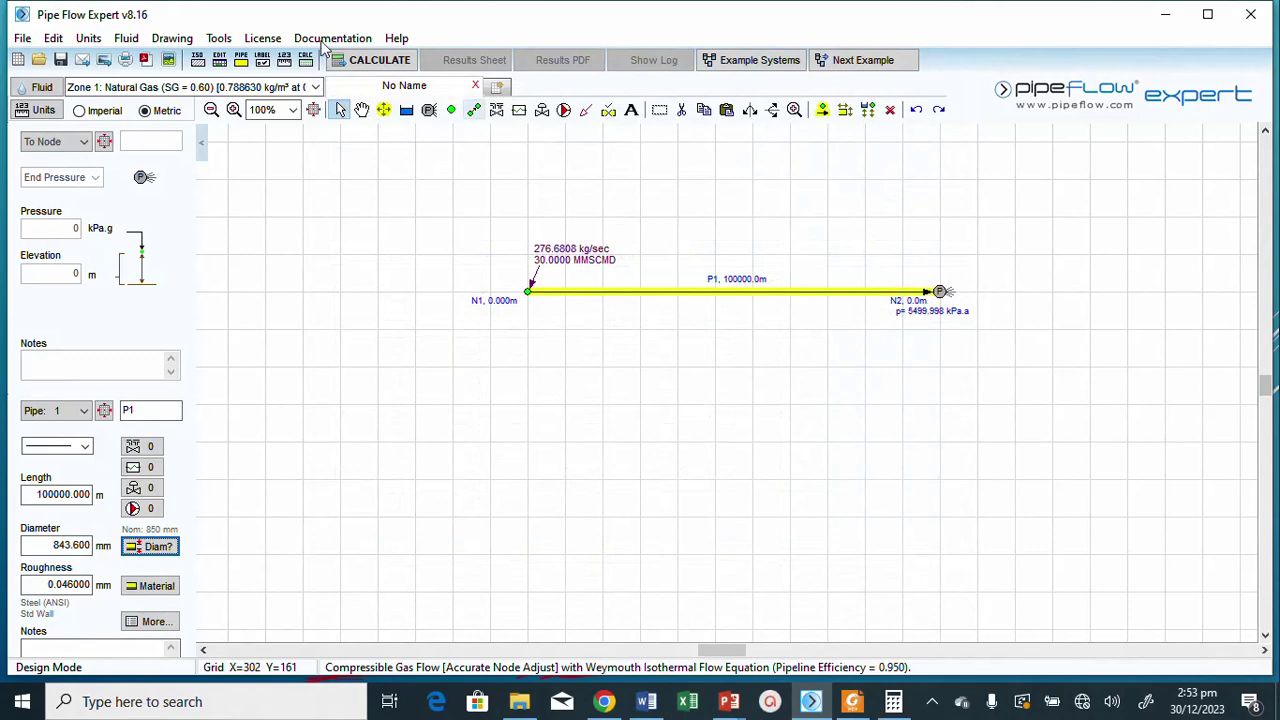
Calculate the system with the 10 mm wall pipe, examine P1's pressure loss and entry and exit pressures, and return to design mode.
left_click(375, 60)
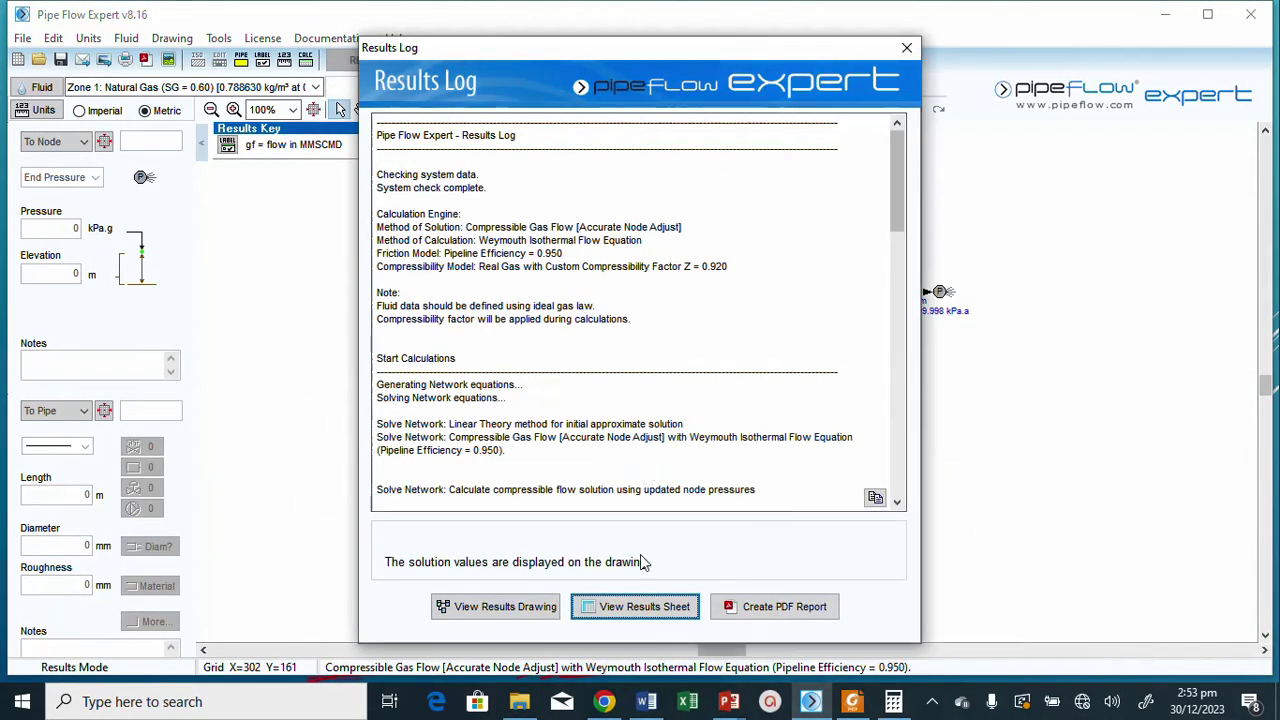
left_click(642, 600)
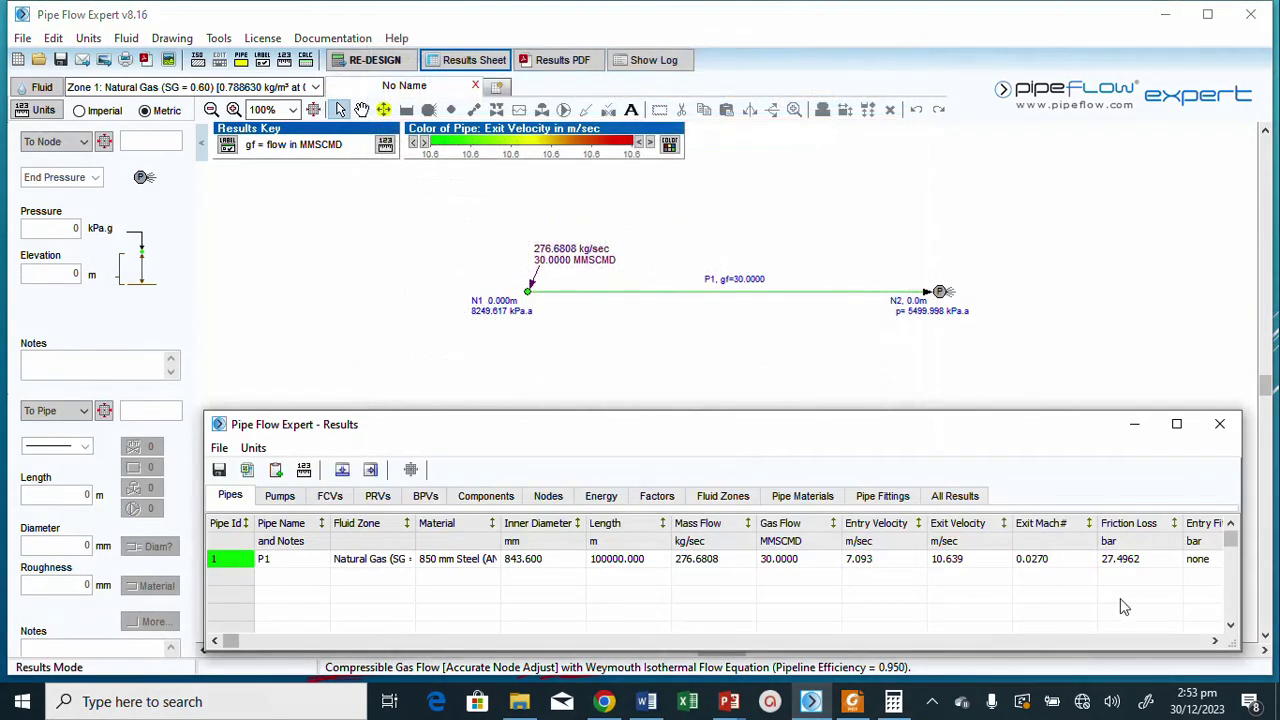
left_click(1214, 641)
left_click(1214, 641)
left_click(1214, 641)
left_click(1214, 641)
left_click(1214, 641)
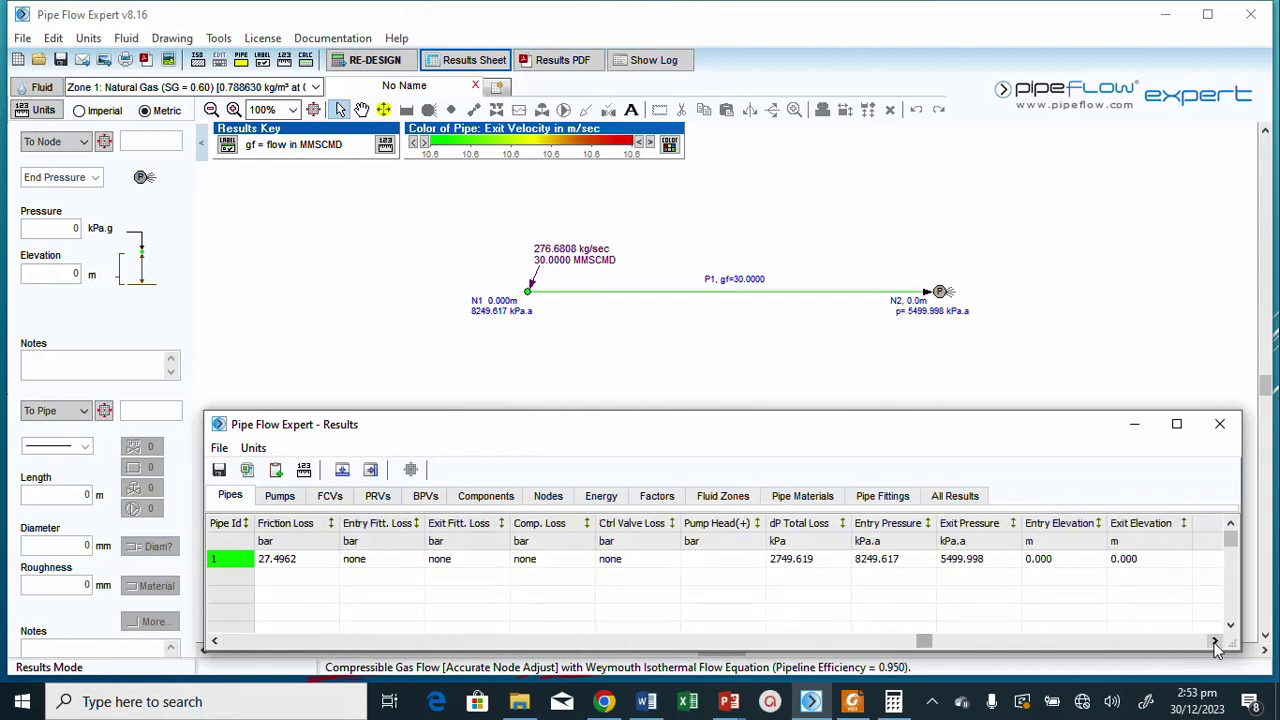
left_click(876, 563)
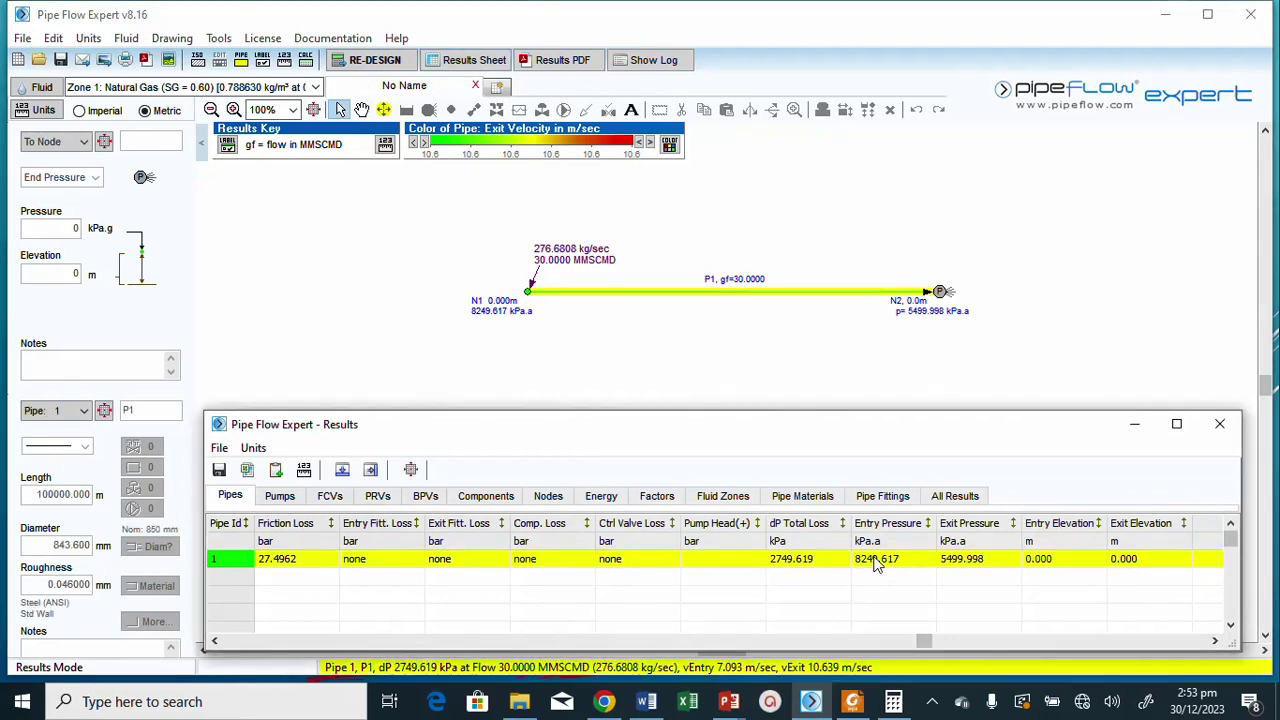
left_click(1219, 424)
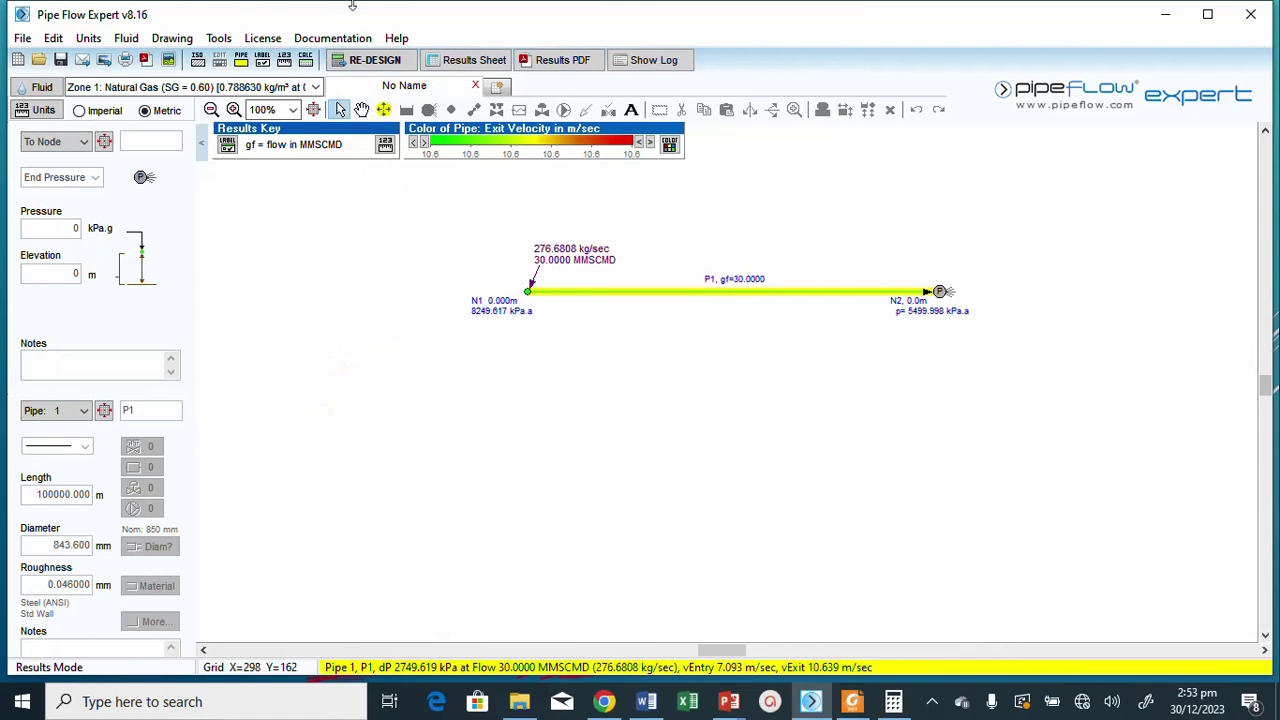
left_click(375, 61)
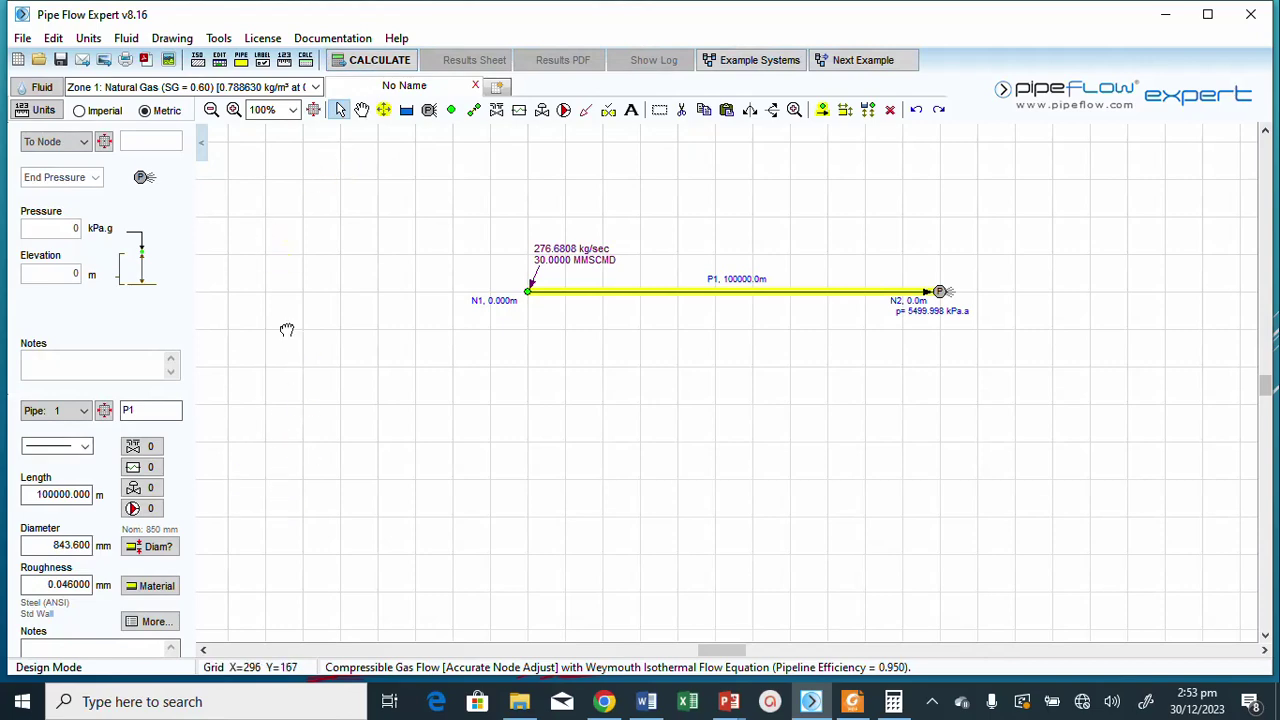
Start another new 850 mm size for pipe P1 with 20 mm wall thickness and 823.6 mm internal diameter.
left_click(157, 547)
left_click(868, 550)
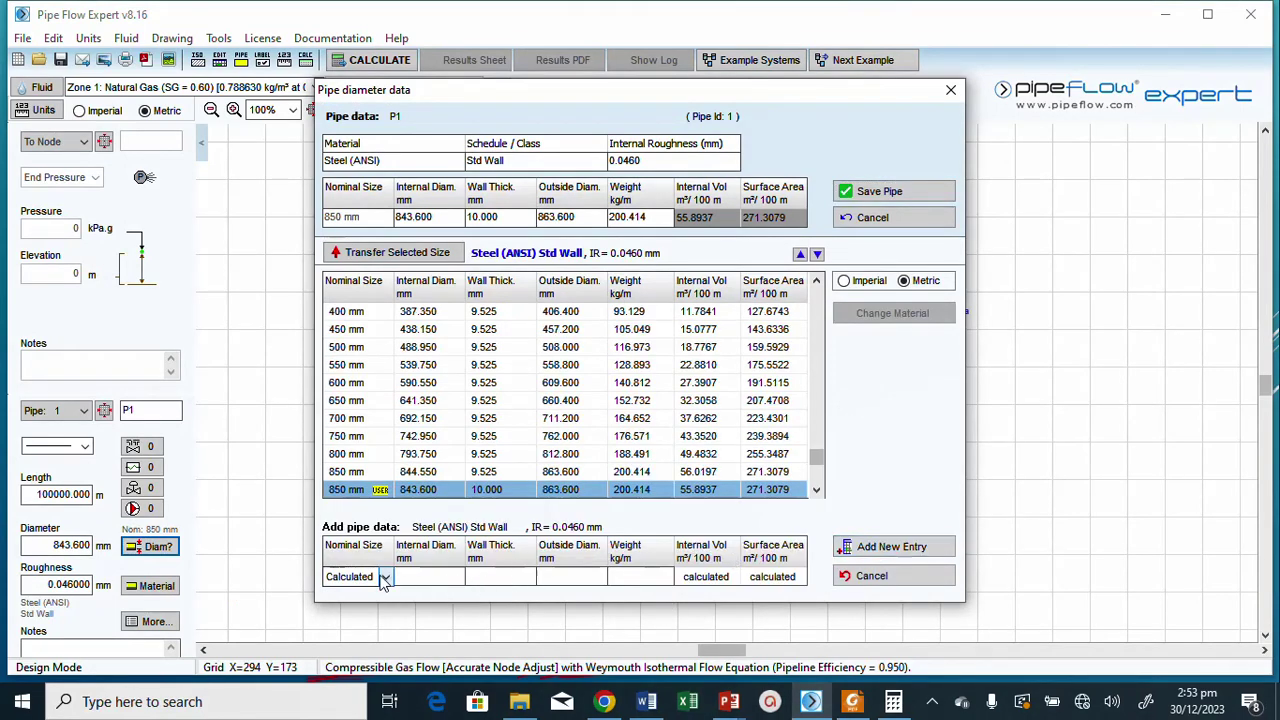
left_click(384, 580)
left_click(386, 548)
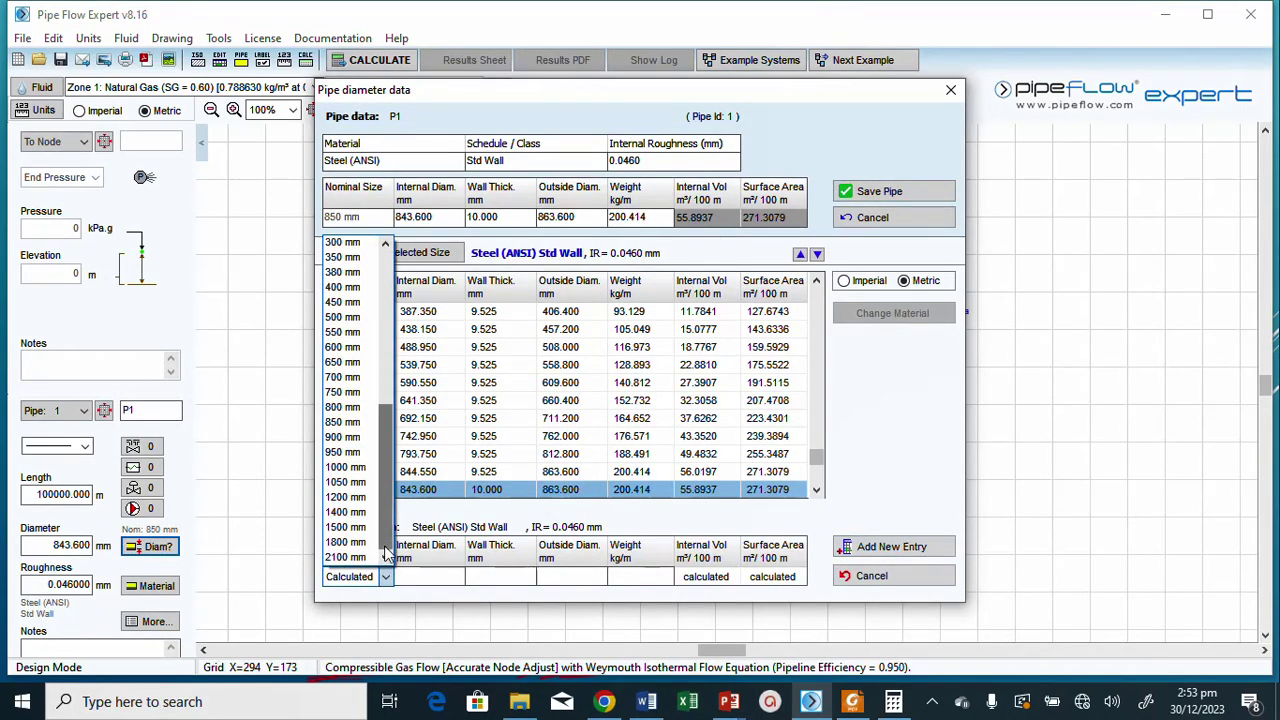
left_click(357, 424)
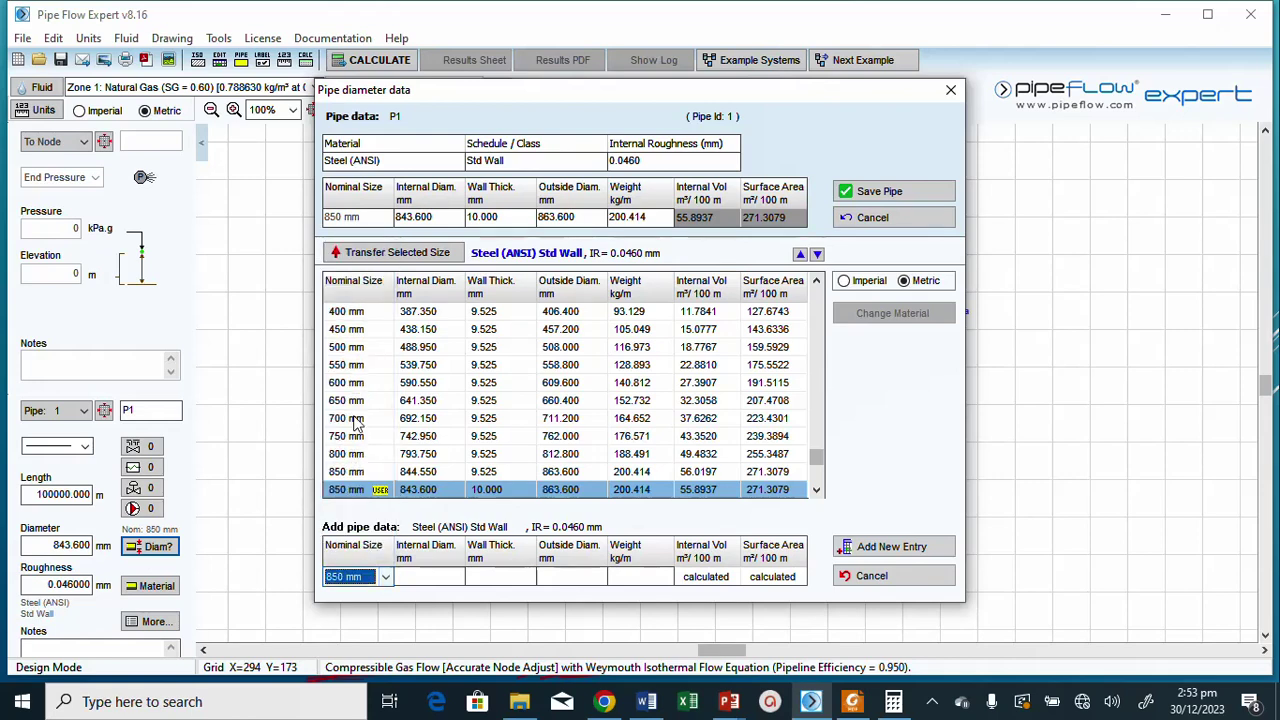
left_click(440, 580)
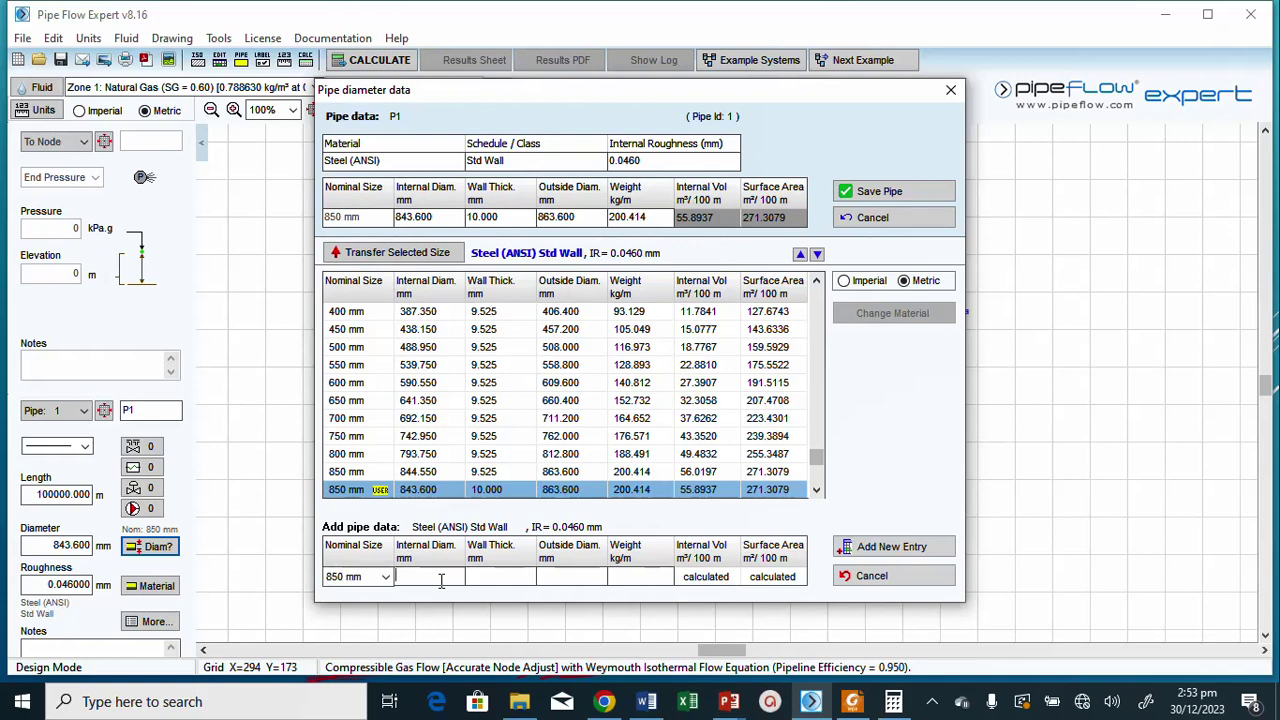
left_click(504, 579)
type("20")
type("8")
type("2")
type("3.")
type("6")
Give the new 20 mm wall size an outside diameter of 863.6 mm and weight of 200.414 kg/m, and add it to the database.
left_click(545, 577)
type("863.6")
left_click(627, 582)
type("2009")
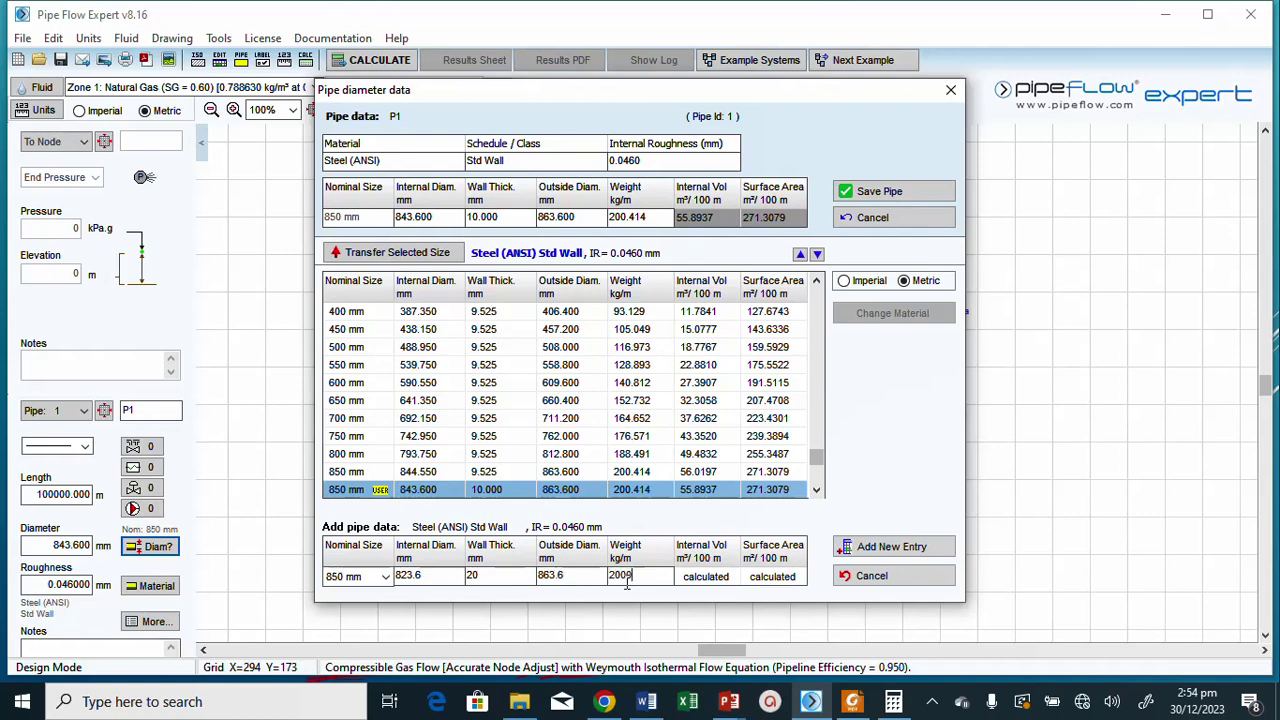
key("BackSpace")
type(".414")
left_click(918, 553)
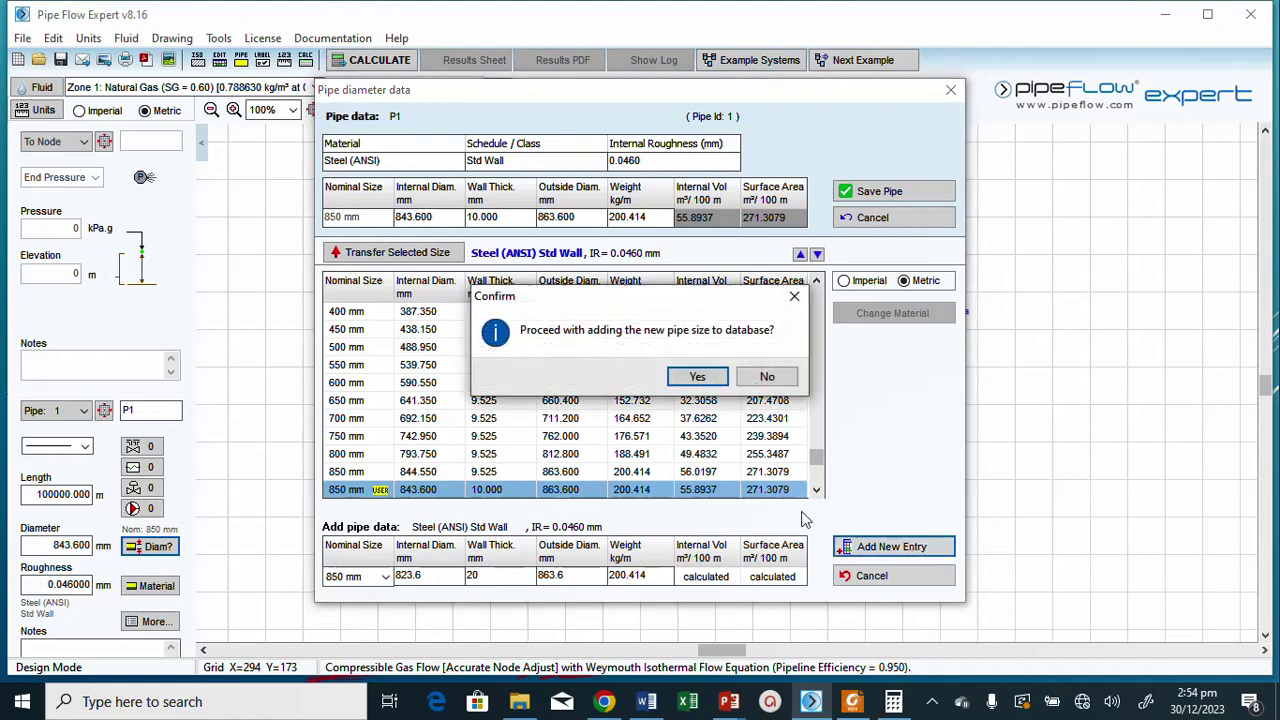
left_click(692, 378)
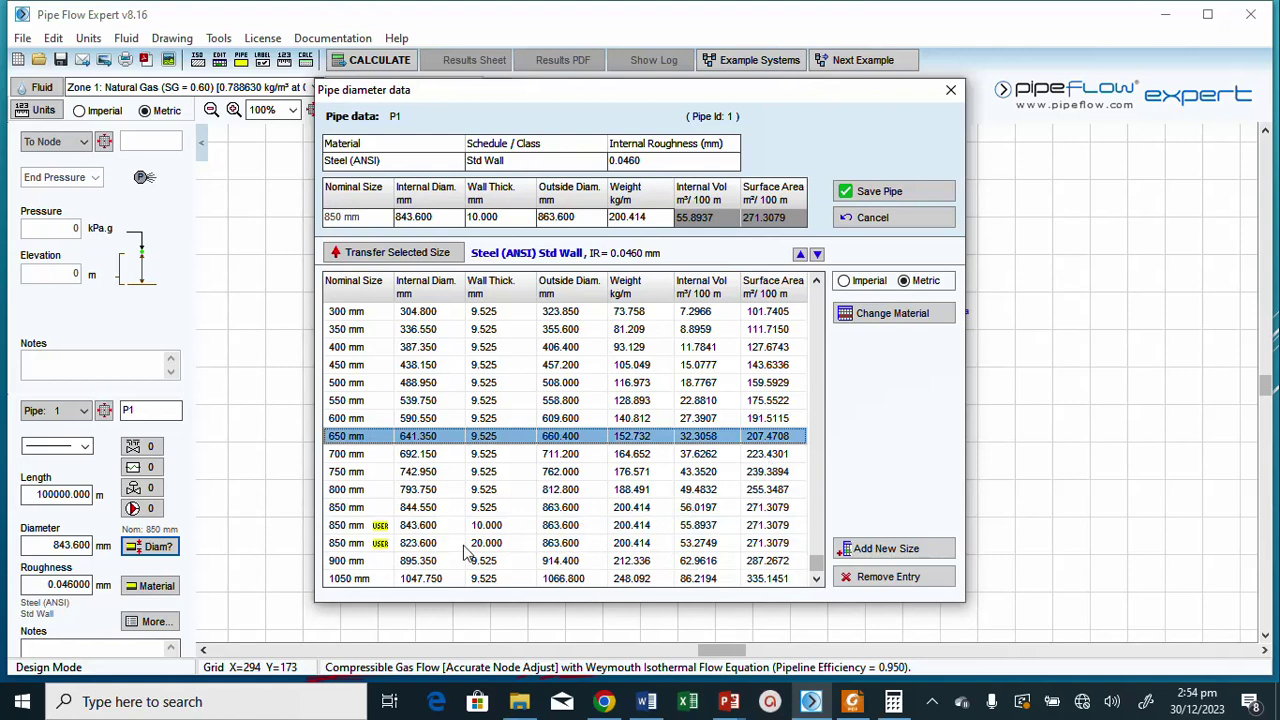
Transfer the custom 850 mm size with the 20 mm wall to pipe P1 and save the pipe.
left_click(425, 545)
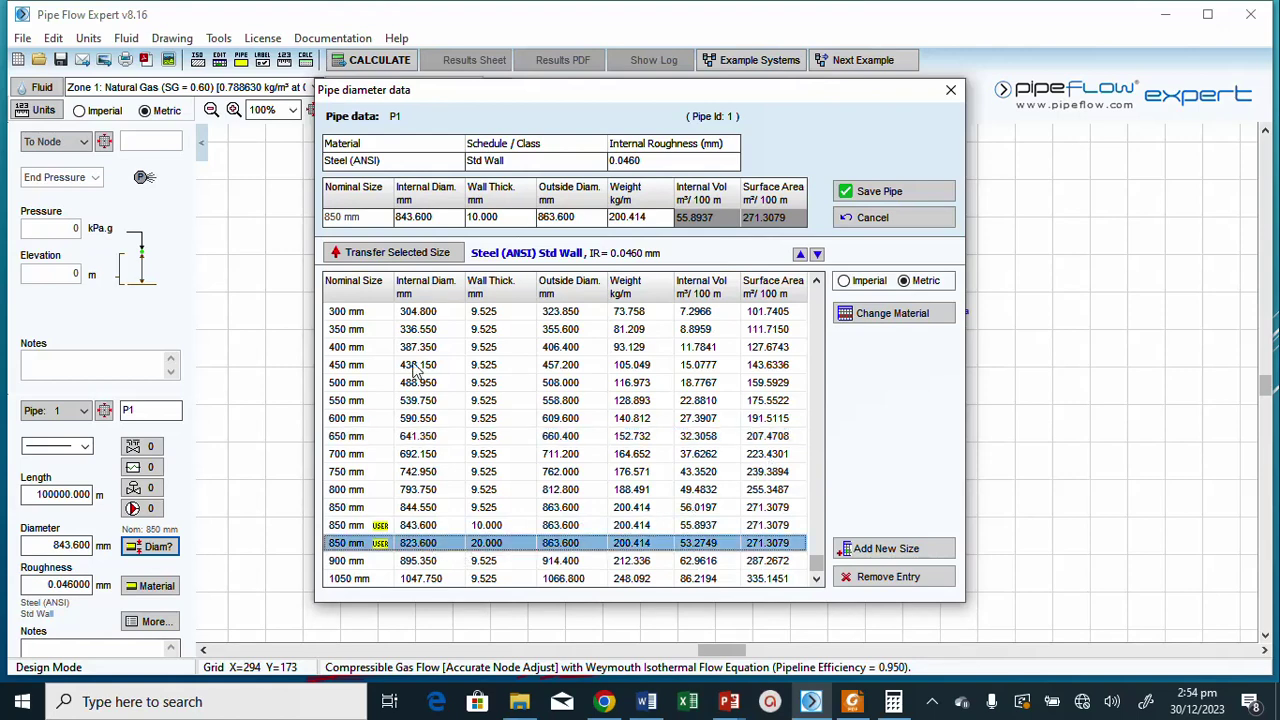
left_click(404, 252)
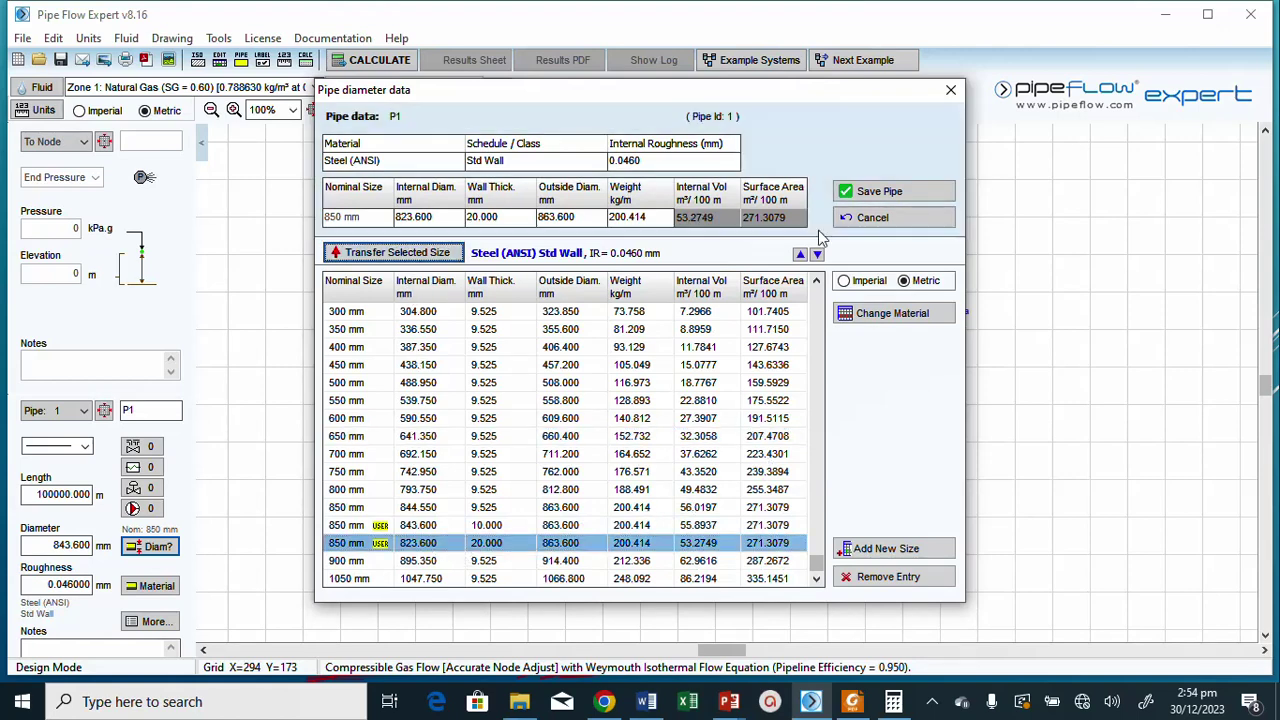
left_click(884, 195)
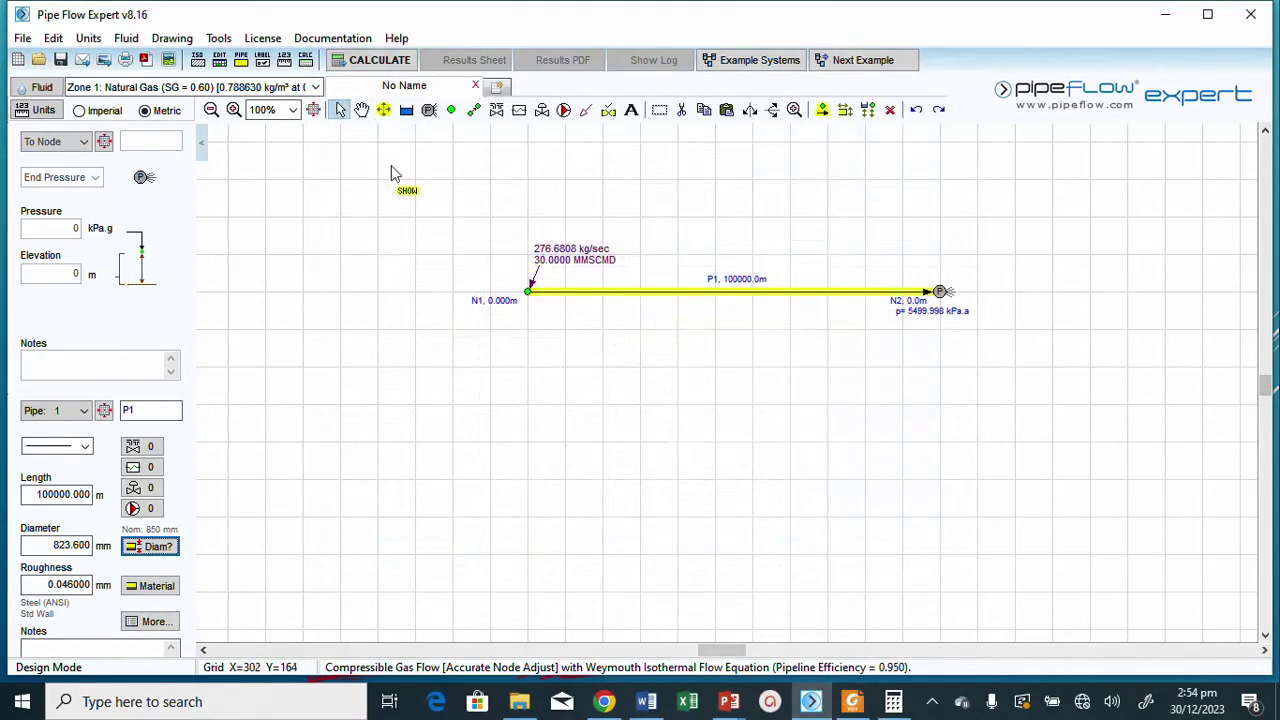
Calculate the system with the 20 mm wall pipe, examine P1's total pressure loss and entry and exit pressures, and return to design mode.
left_click(380, 61)
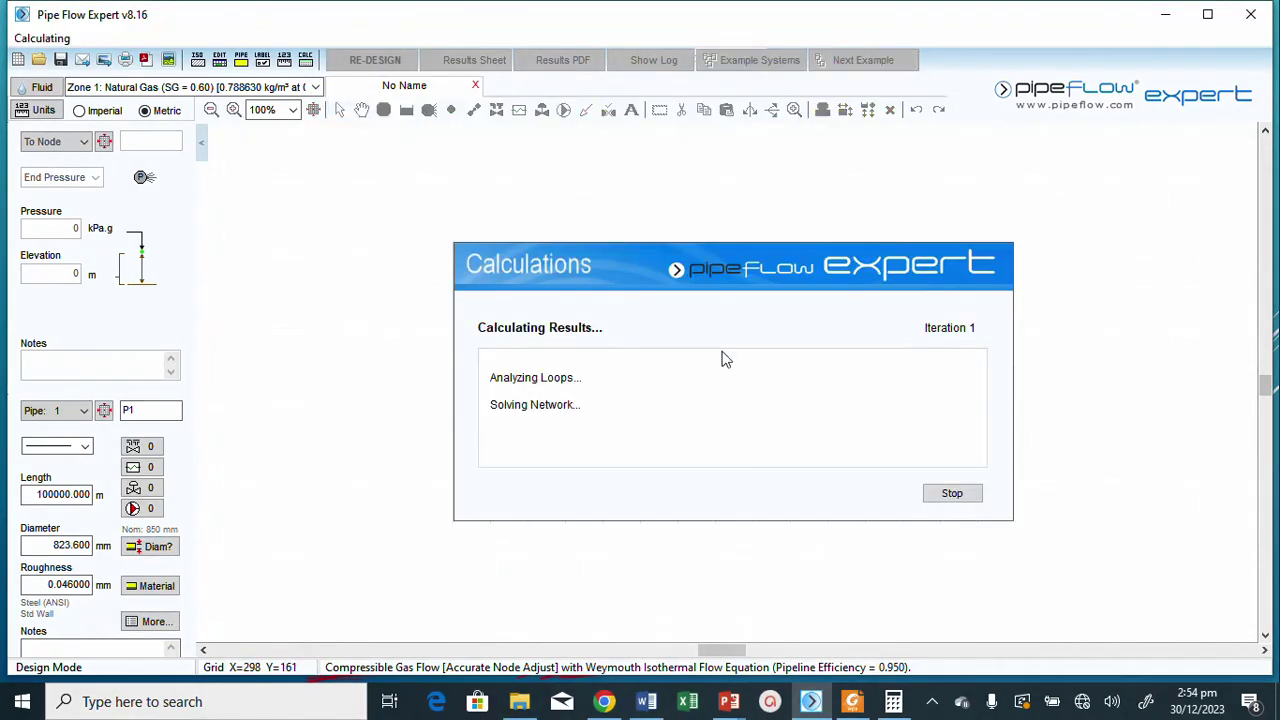
left_click(640, 607)
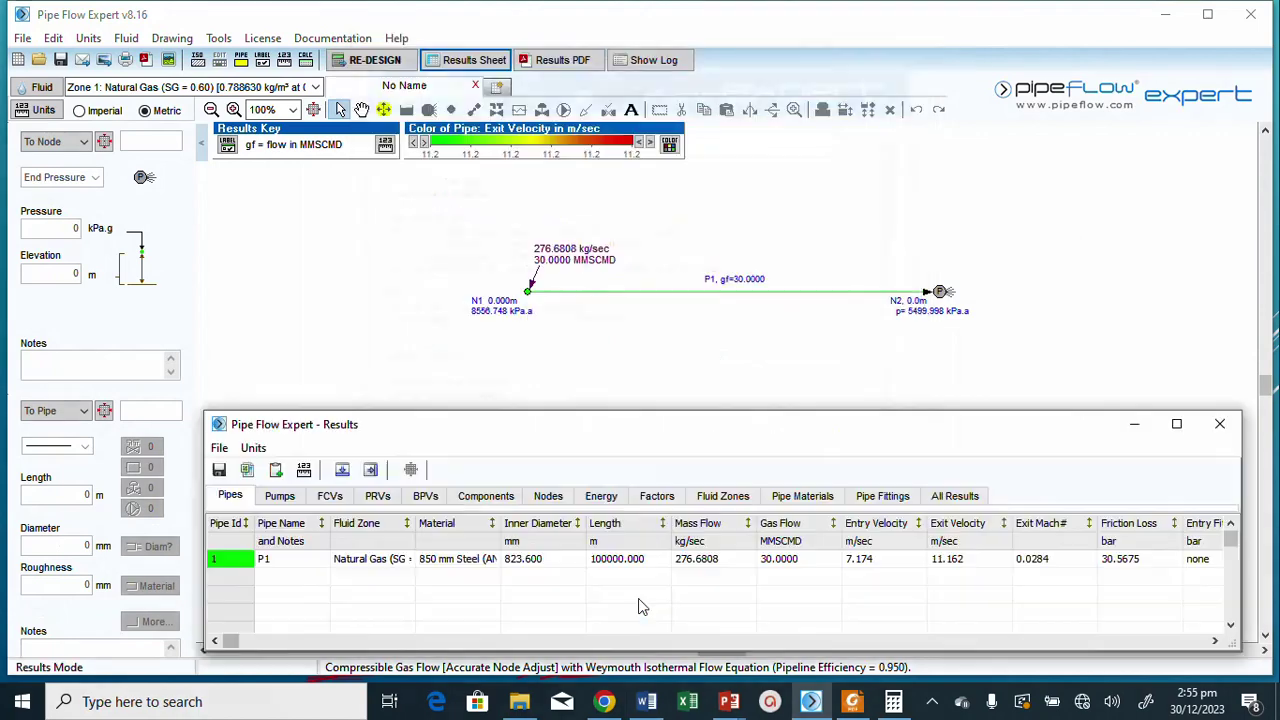
left_click(1190, 641)
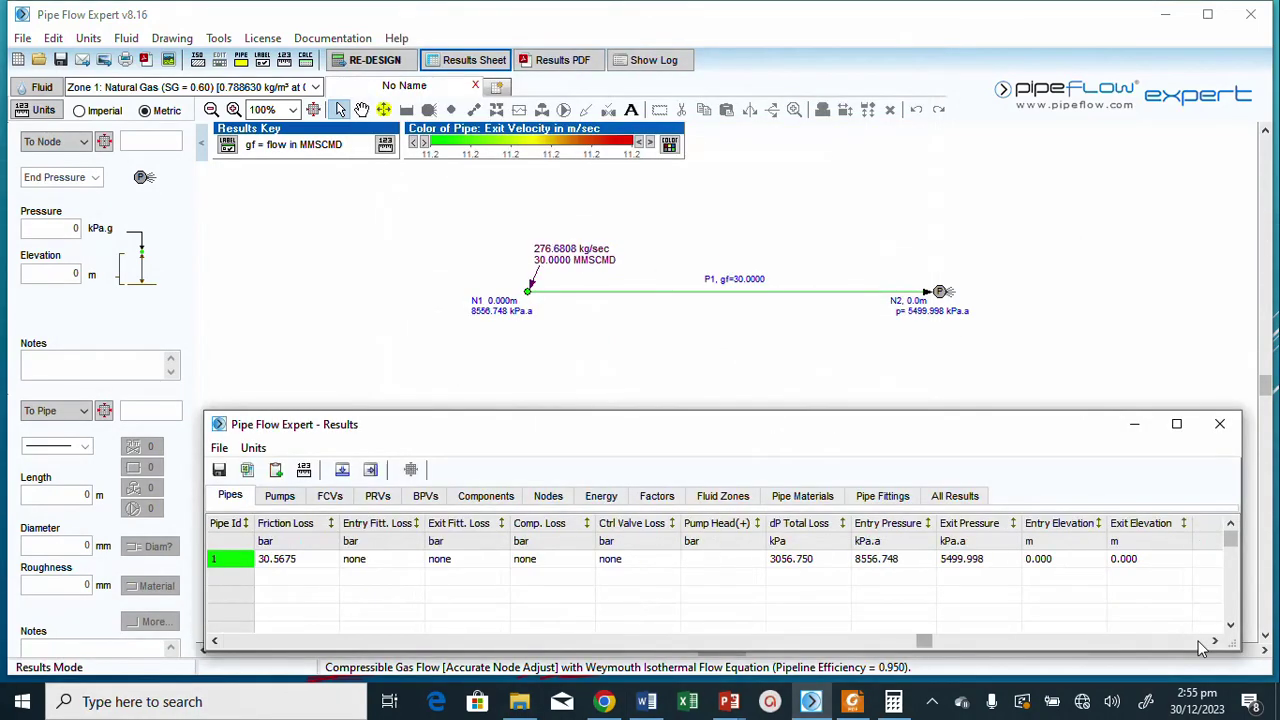
left_click(536, 565)
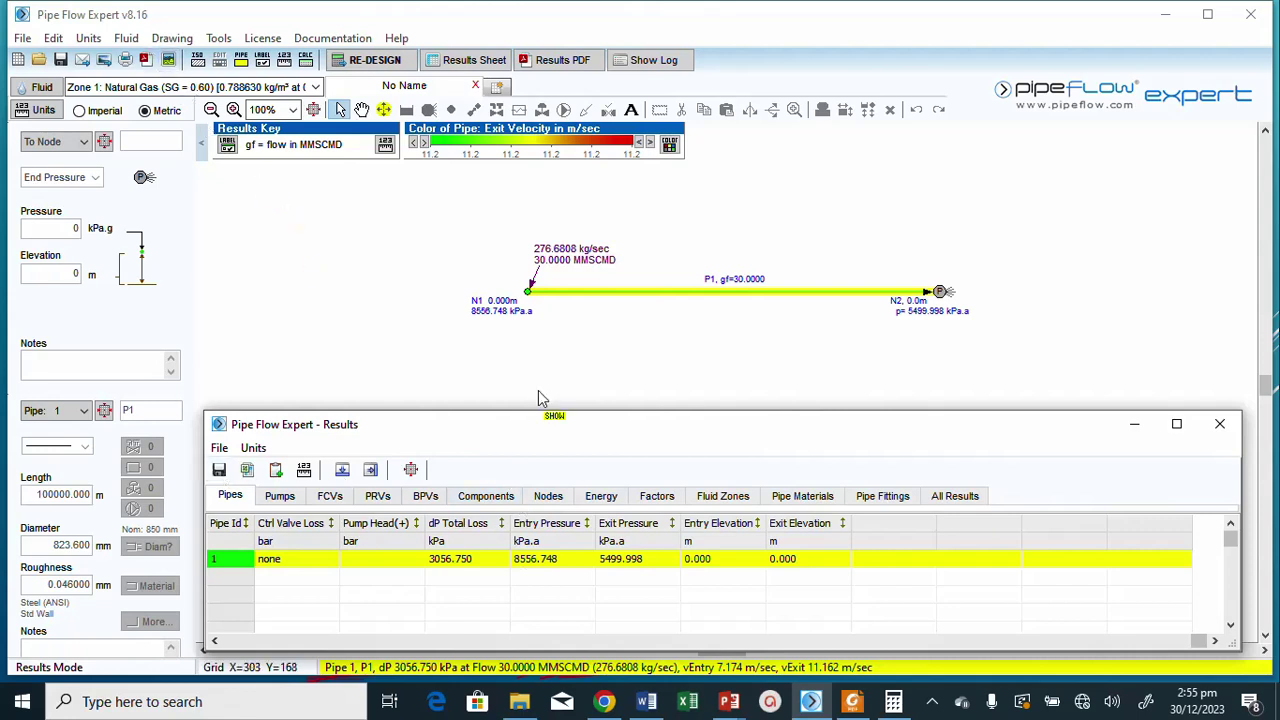
left_click(1220, 424)
left_click(378, 63)
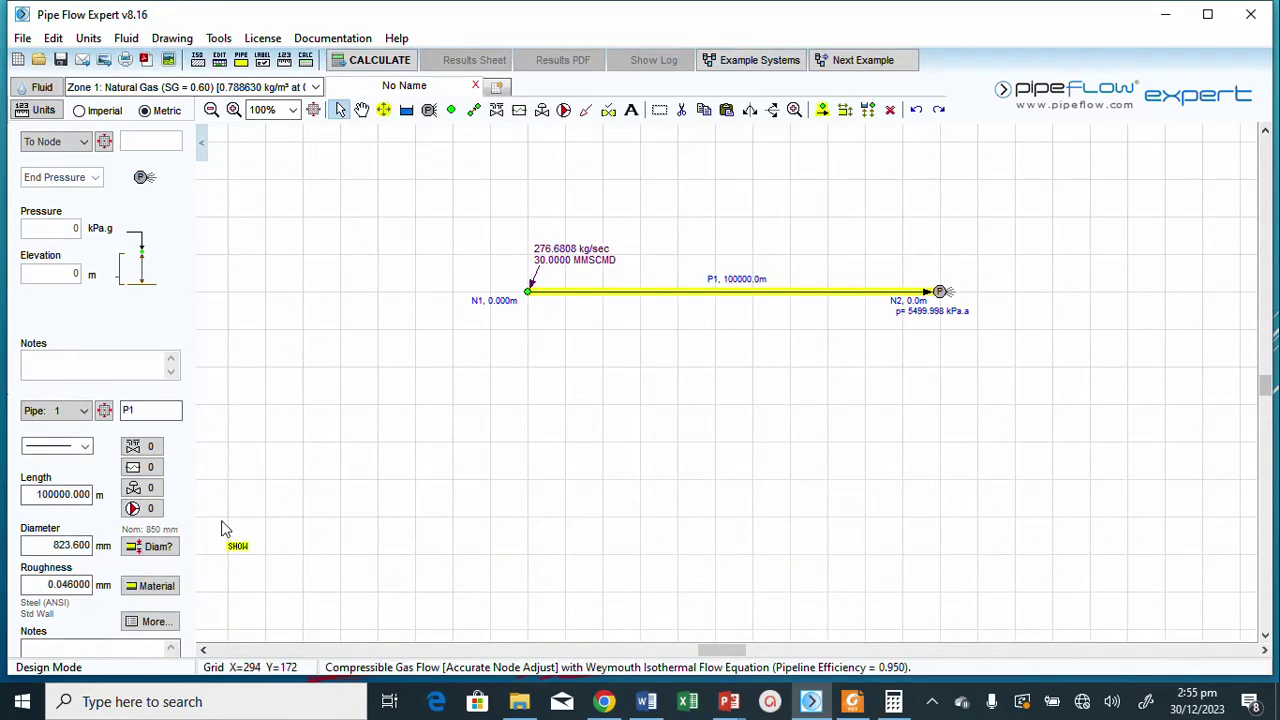
Start another new 850 mm nominal size for pipe P1 with an internal diameter of 833.6 mm.
left_click(138, 549)
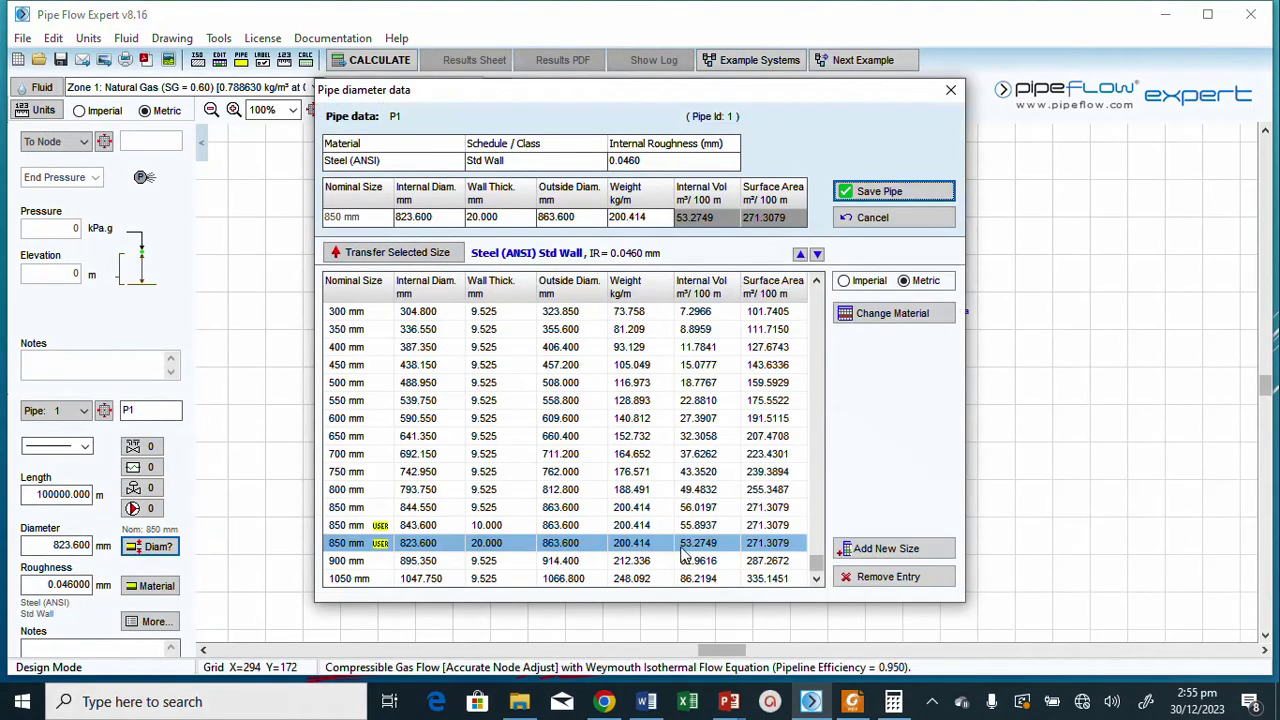
left_click(876, 555)
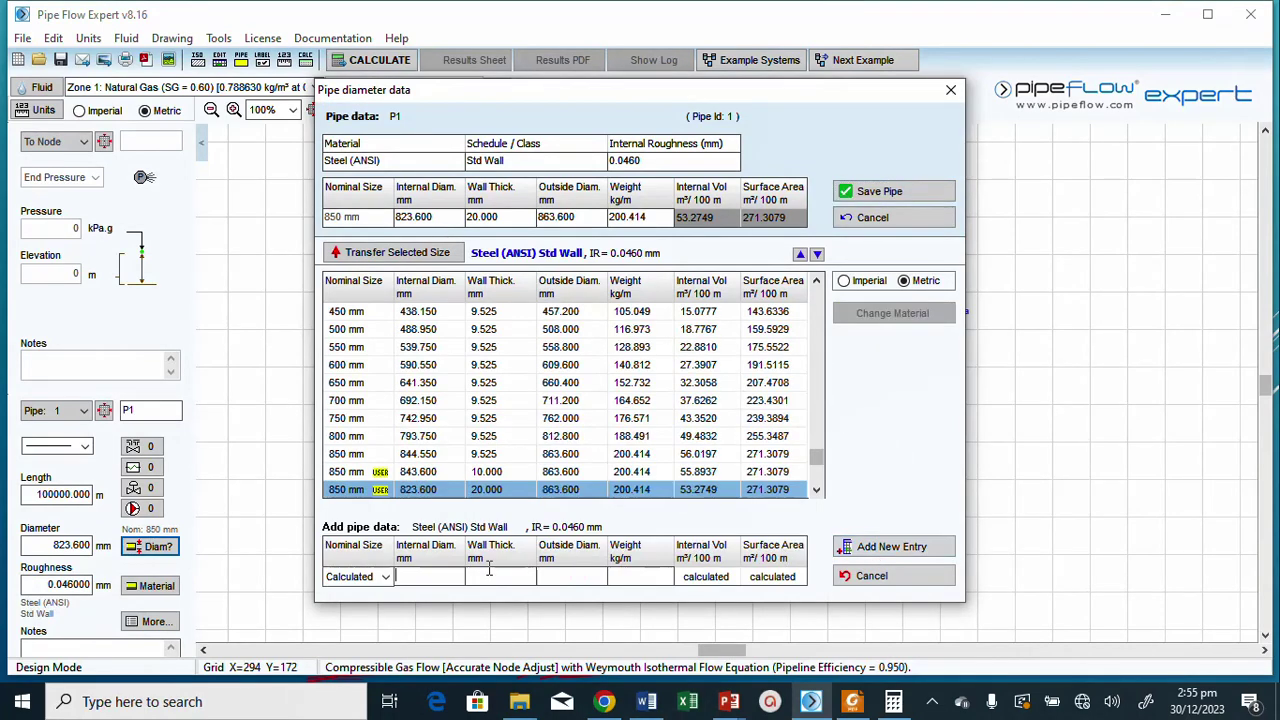
left_click(385, 578)
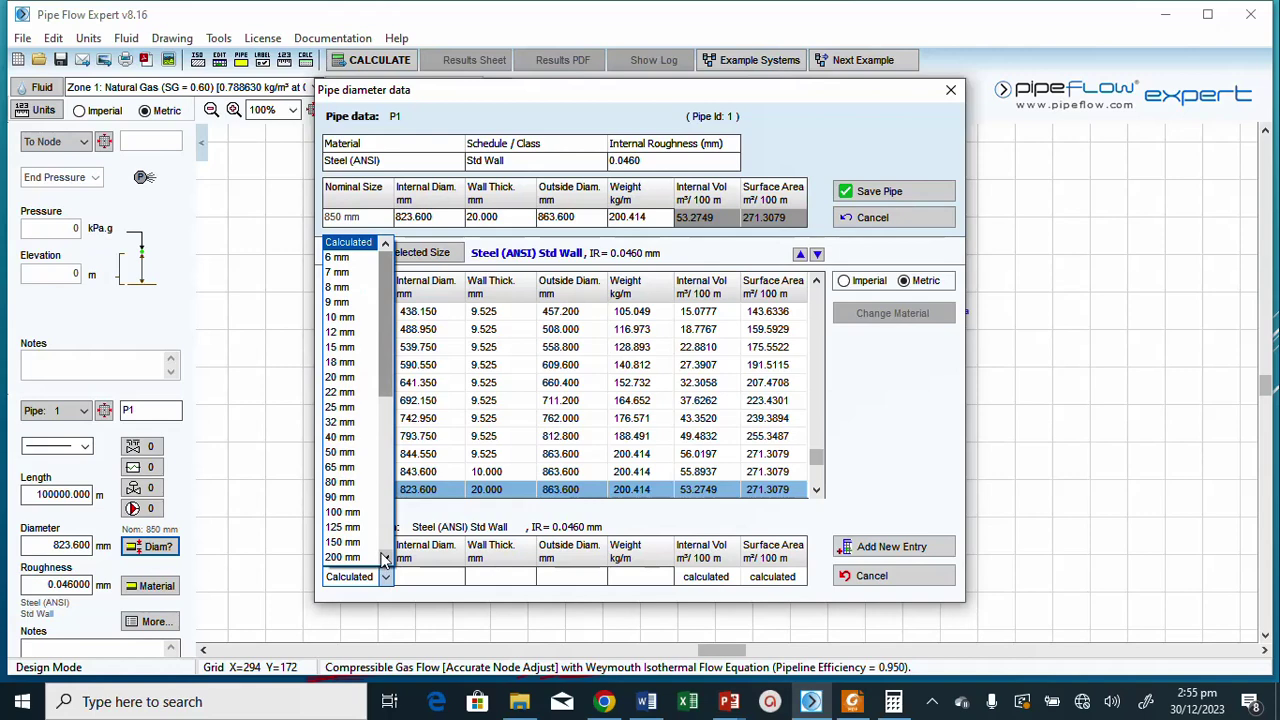
left_click(385, 560)
left_click(385, 560)
left_click(385, 560)
left_click(385, 560)
left_click(385, 560)
left_click(385, 560)
left_click(385, 560)
left_click(385, 560)
left_click(385, 560)
left_click(385, 560)
left_click(385, 560)
left_click(385, 560)
scroll(368, 480, "down", 2)
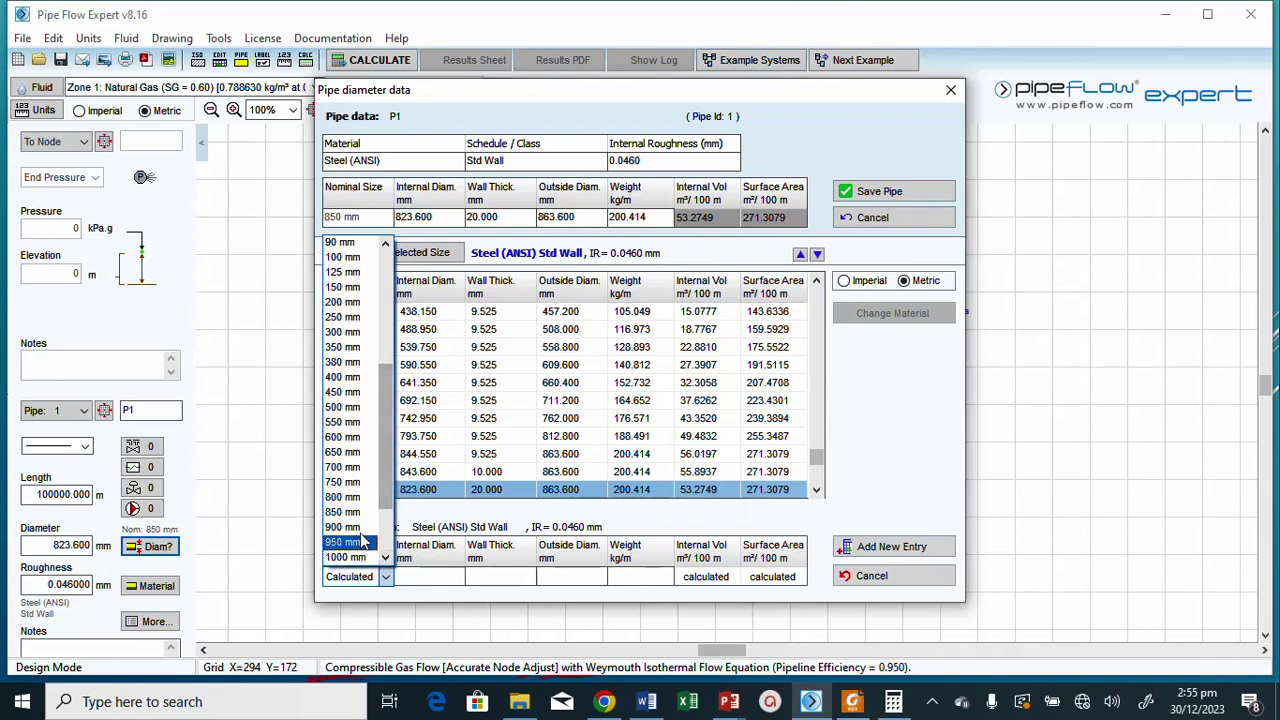
left_click(345, 512)
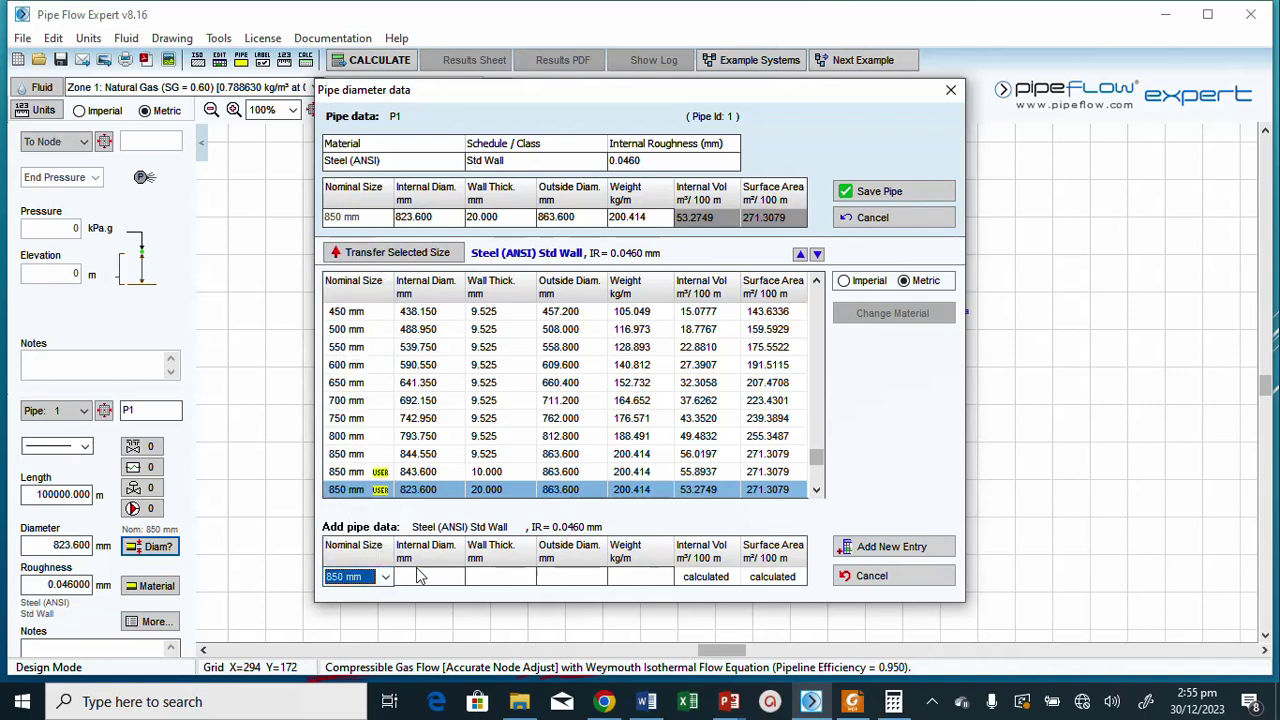
left_click(431, 575)
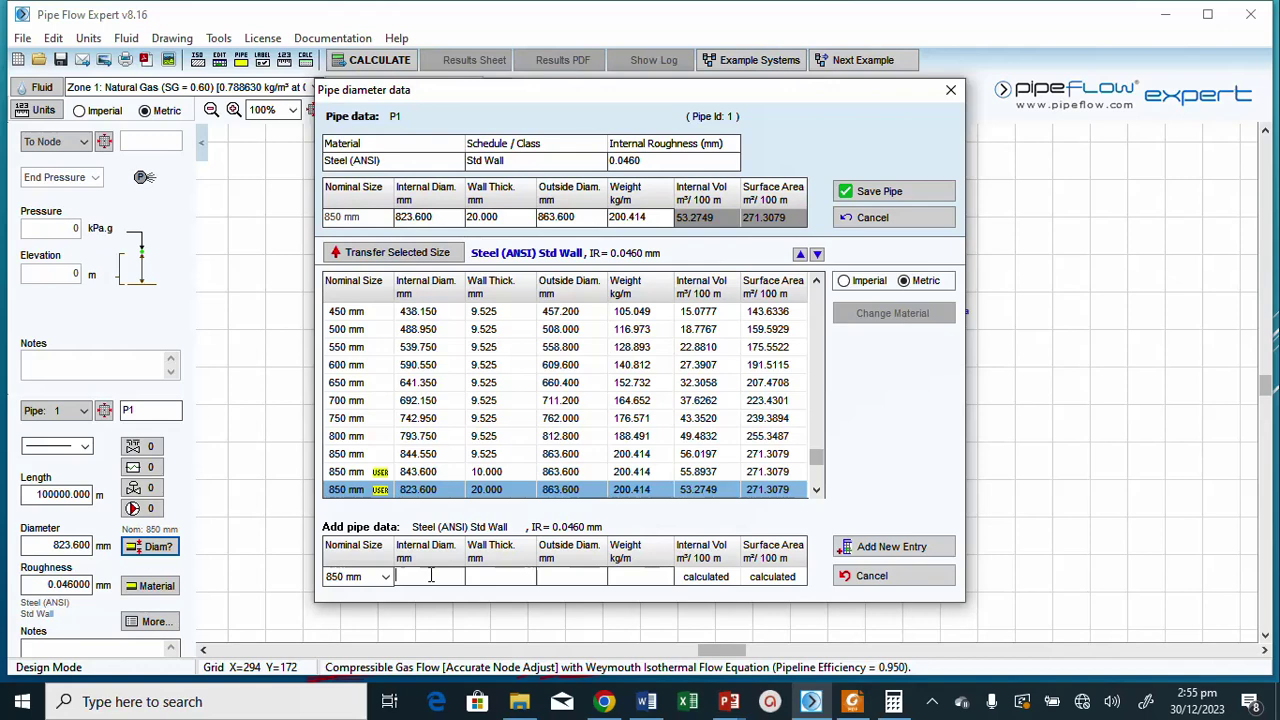
type("833.6")
Set the new size's wall thickness to 15 mm, outside diameter to 863.6 mm and weight to 200.414 kg/m, and add it to the database.
left_click(491, 576)
type("15")
left_click(557, 577)
type("863.6")
left_click(638, 576)
type("200.414")
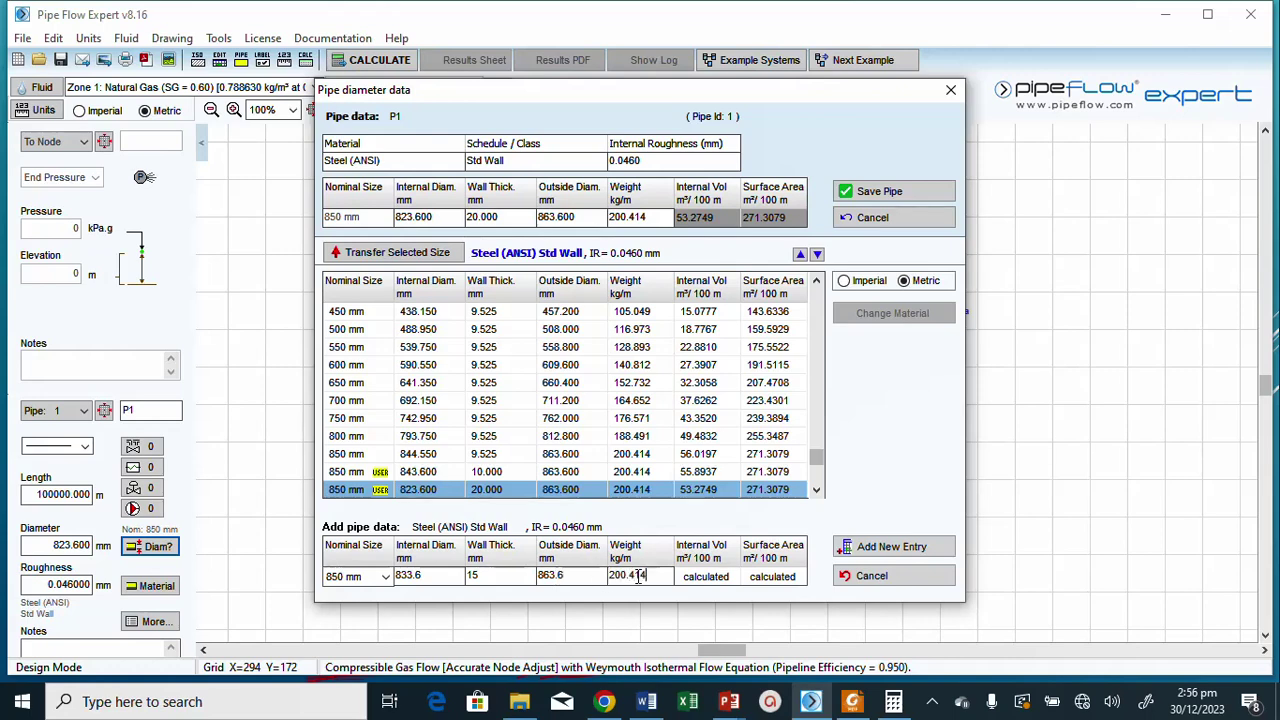
left_click(884, 547)
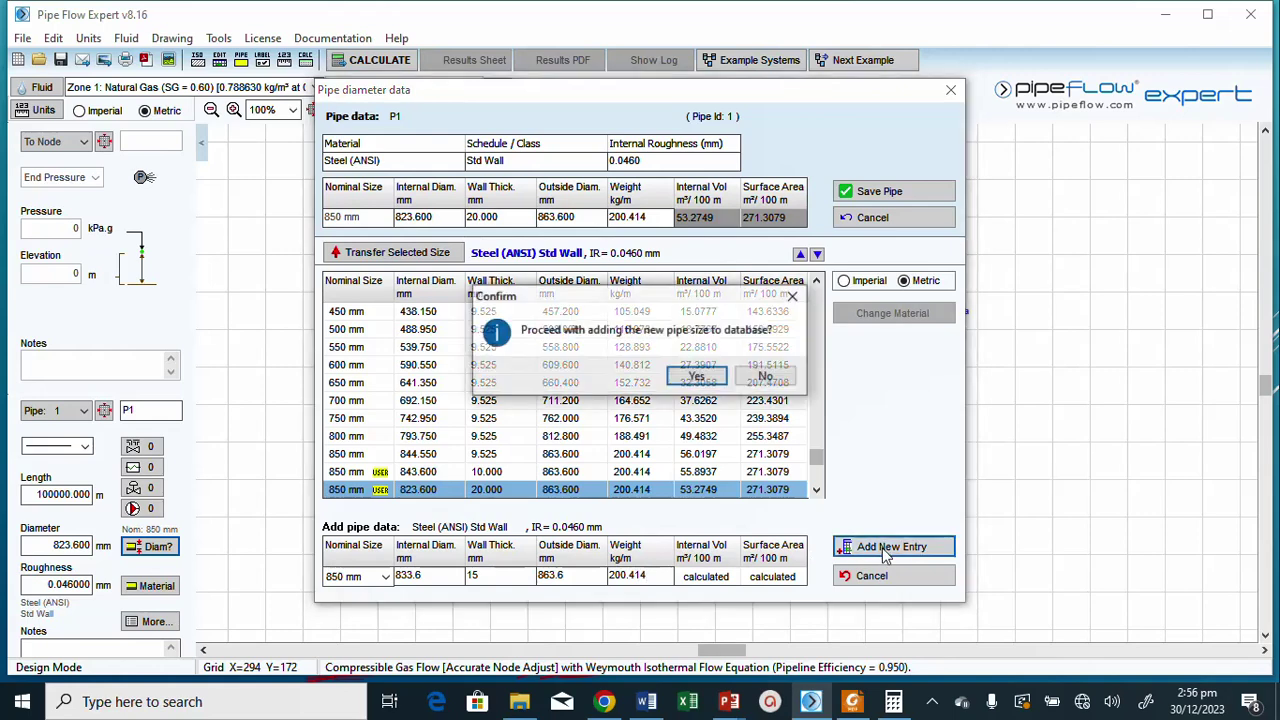
left_click(708, 380)
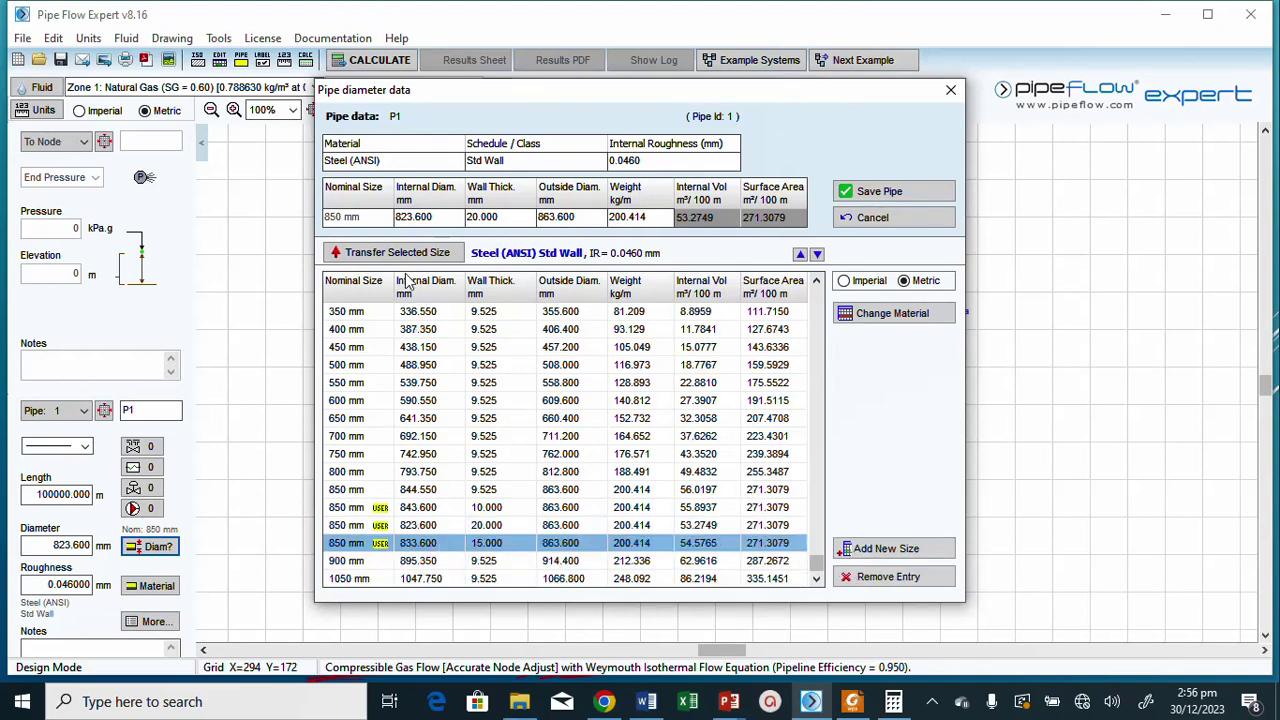
Apply the custom 850 mm size with the 15 mm wall to pipe P1 and calculate the system.
left_click(440, 252)
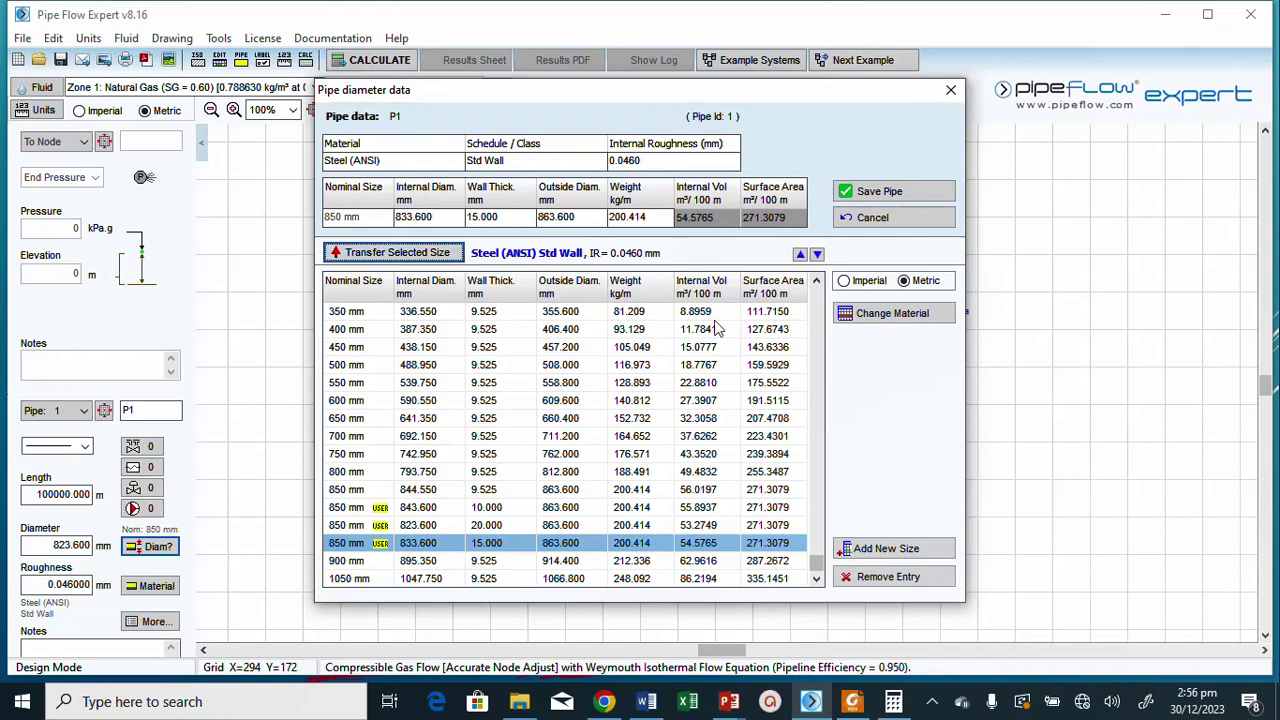
left_click(879, 191)
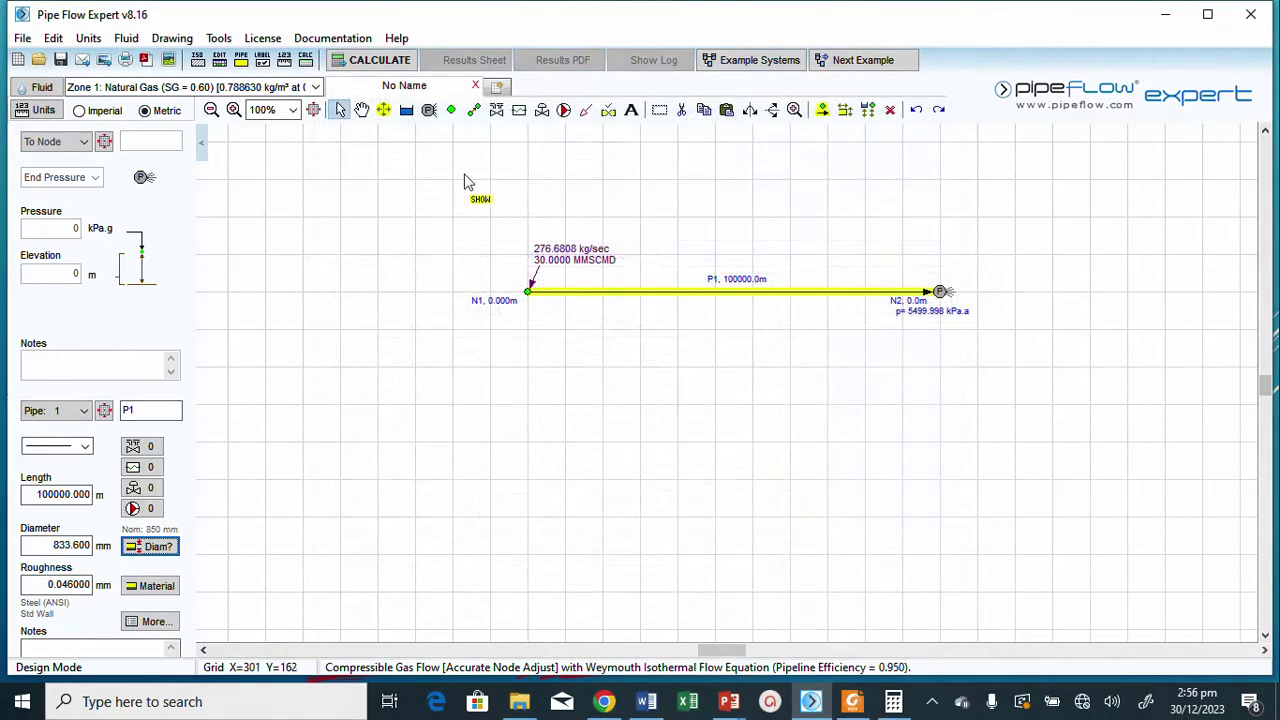
left_click(380, 60)
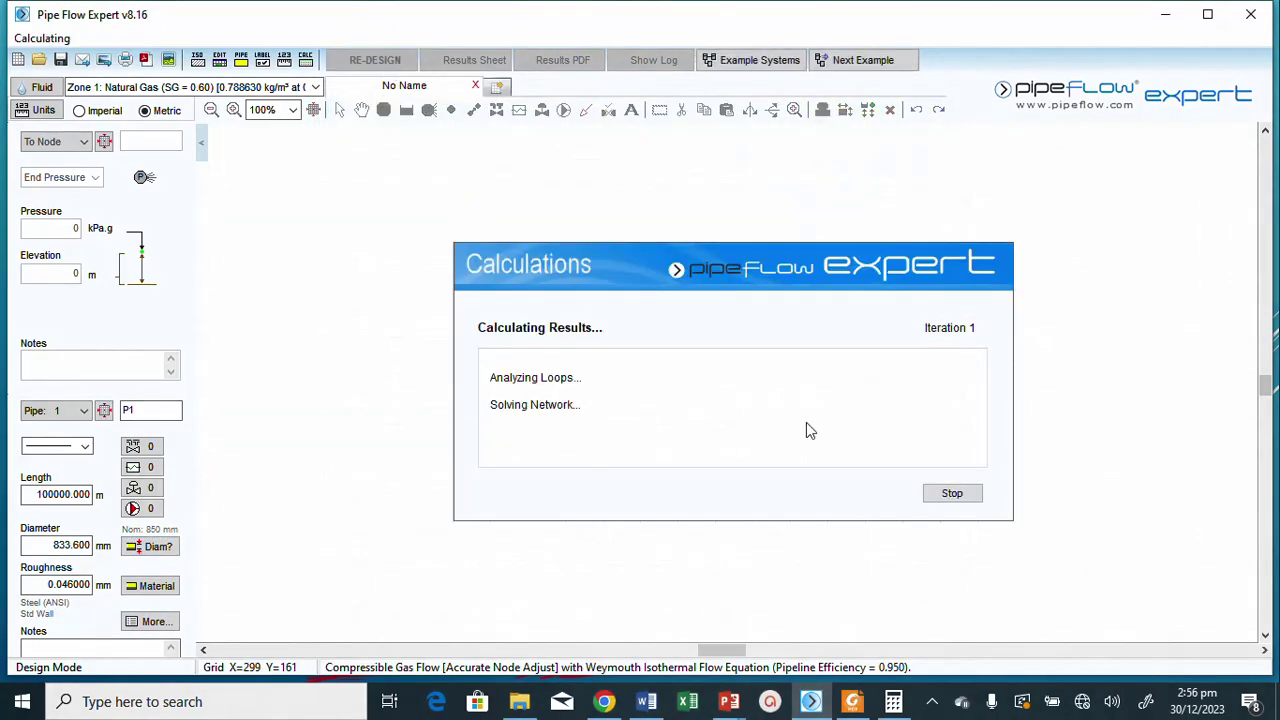
Examine P1's total pressure loss and entry and exit pressures for the 15 mm wall, and return to design mode.
left_click(646, 606)
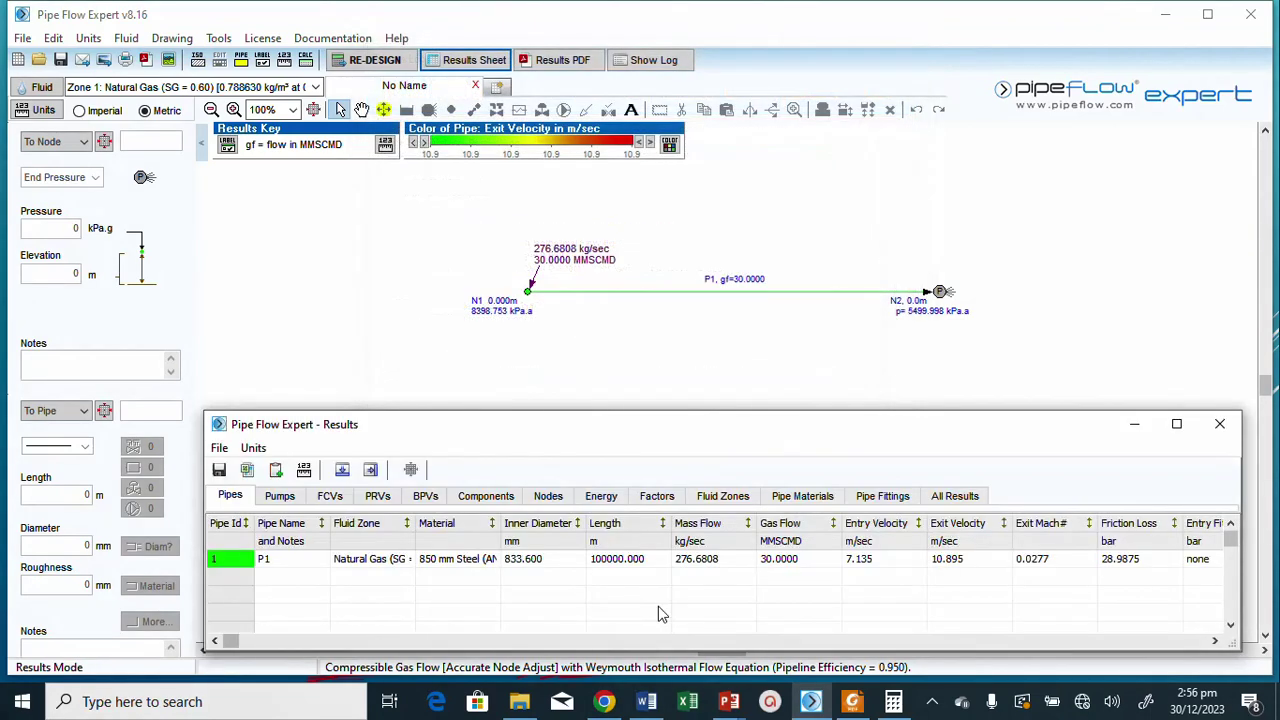
left_click(1204, 640)
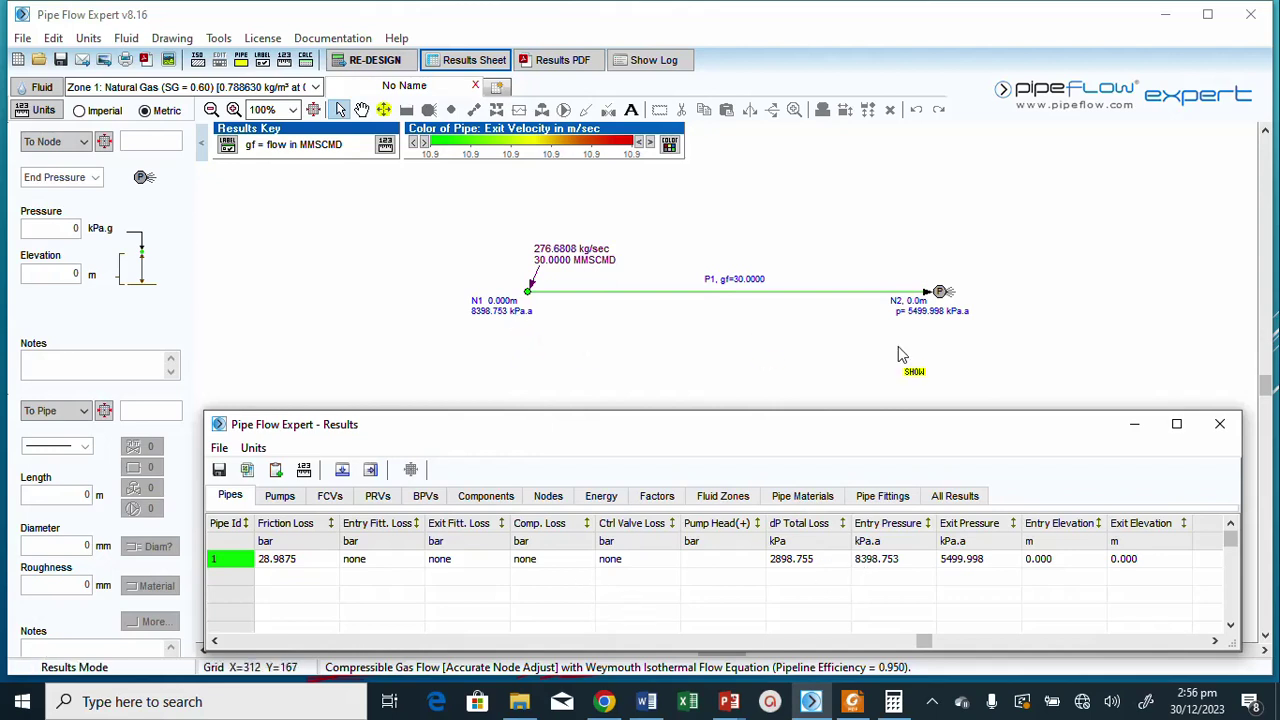
left_click(1219, 431)
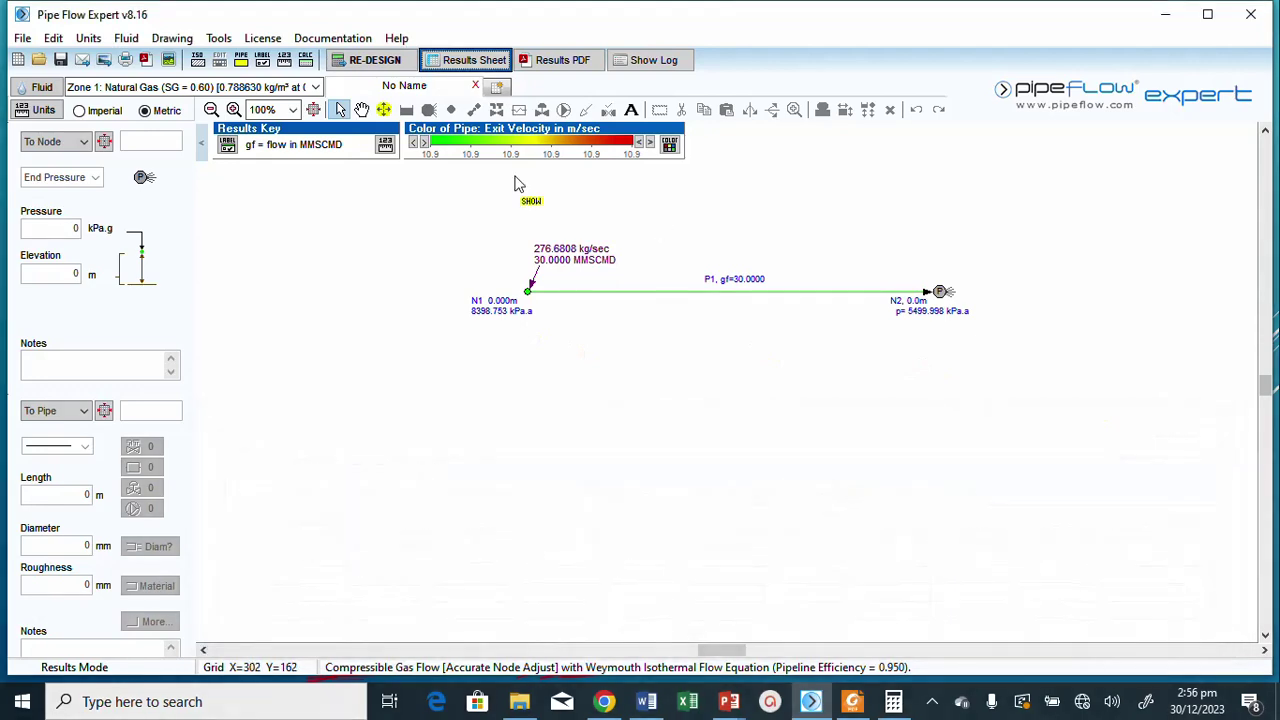
left_click(381, 62)
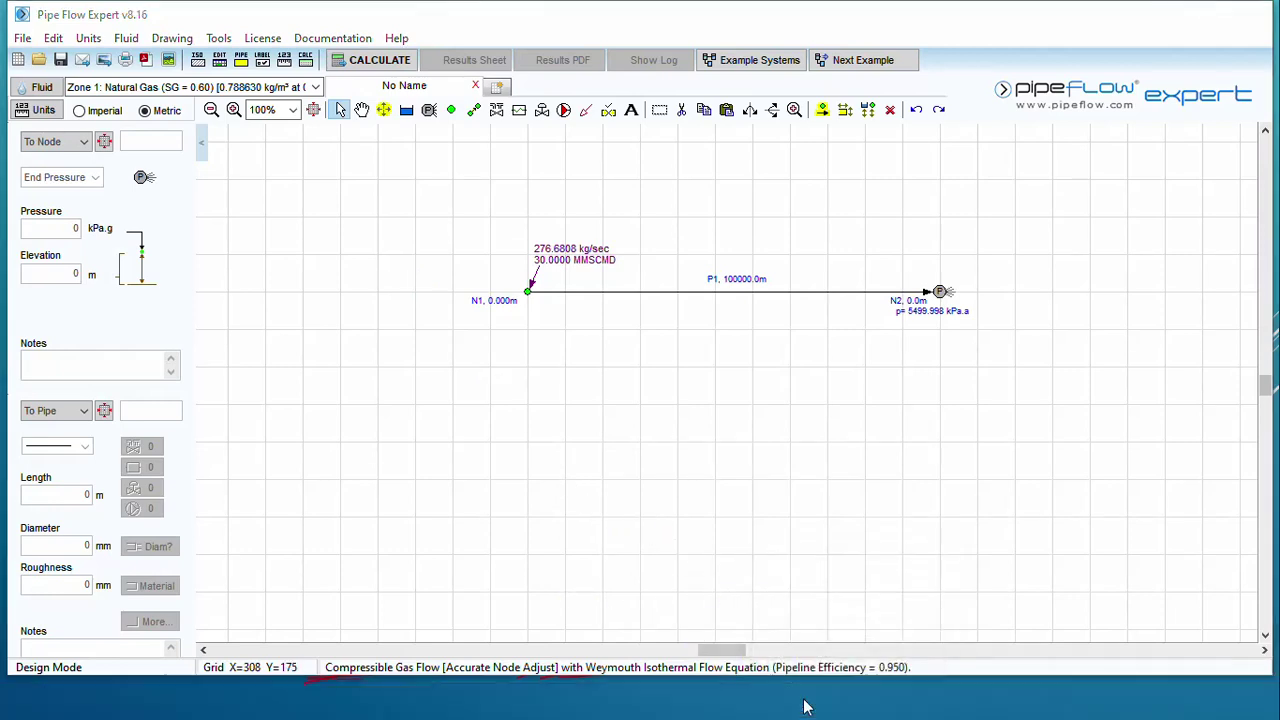
Switch to the PowerPoint slide show and handwrite "D = 850 mm" beside the final ΔP ∝ 1/D relation.
left_click(810, 704)
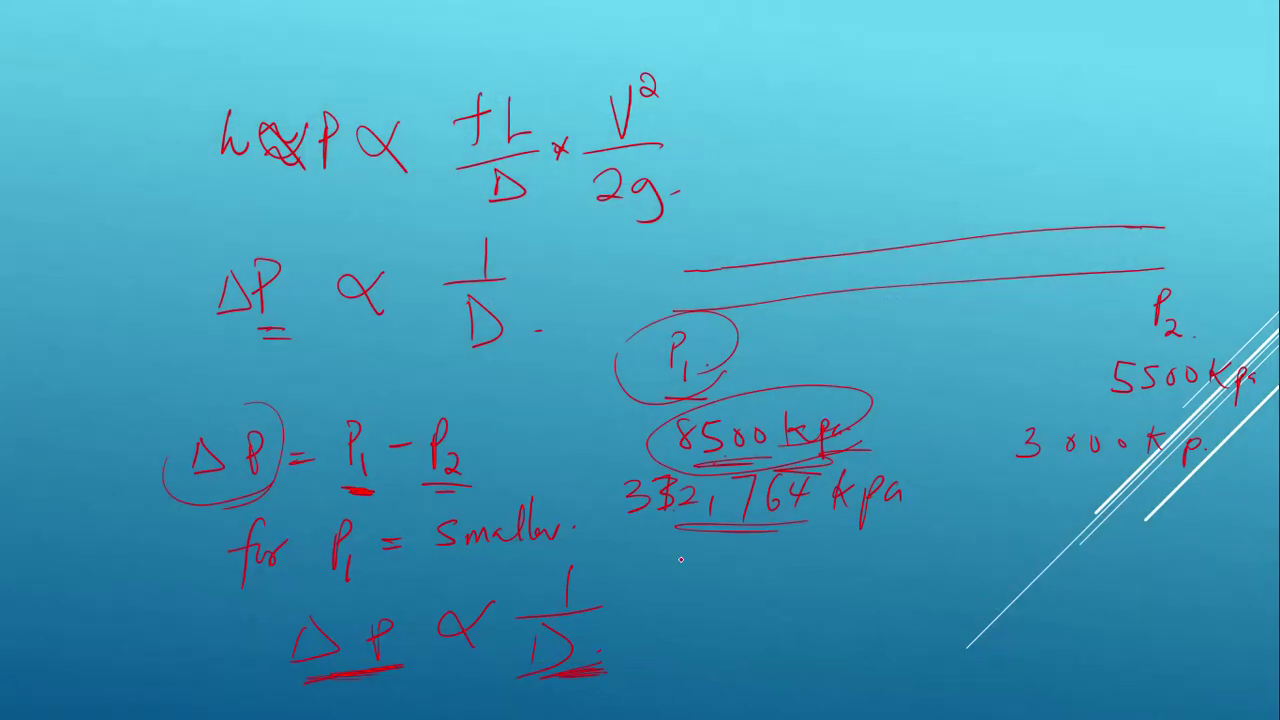
mouse_move(672, 638)
left_mouse_down()
mouse_move(681, 667)
mouse_move(750, 648)
left_mouse_up()
left_click_drag(732, 658, 758, 661)
mouse_move(826, 628)
left_mouse_down()
mouse_move(813, 661)
mouse_move(832, 634)
mouse_move(867, 636)
mouse_move(855, 636)
mouse_move(846, 672)
left_mouse_up()
mouse_move(880, 644)
left_mouse_down()
mouse_move(922, 659)
mouse_move(978, 652)
left_mouse_up()
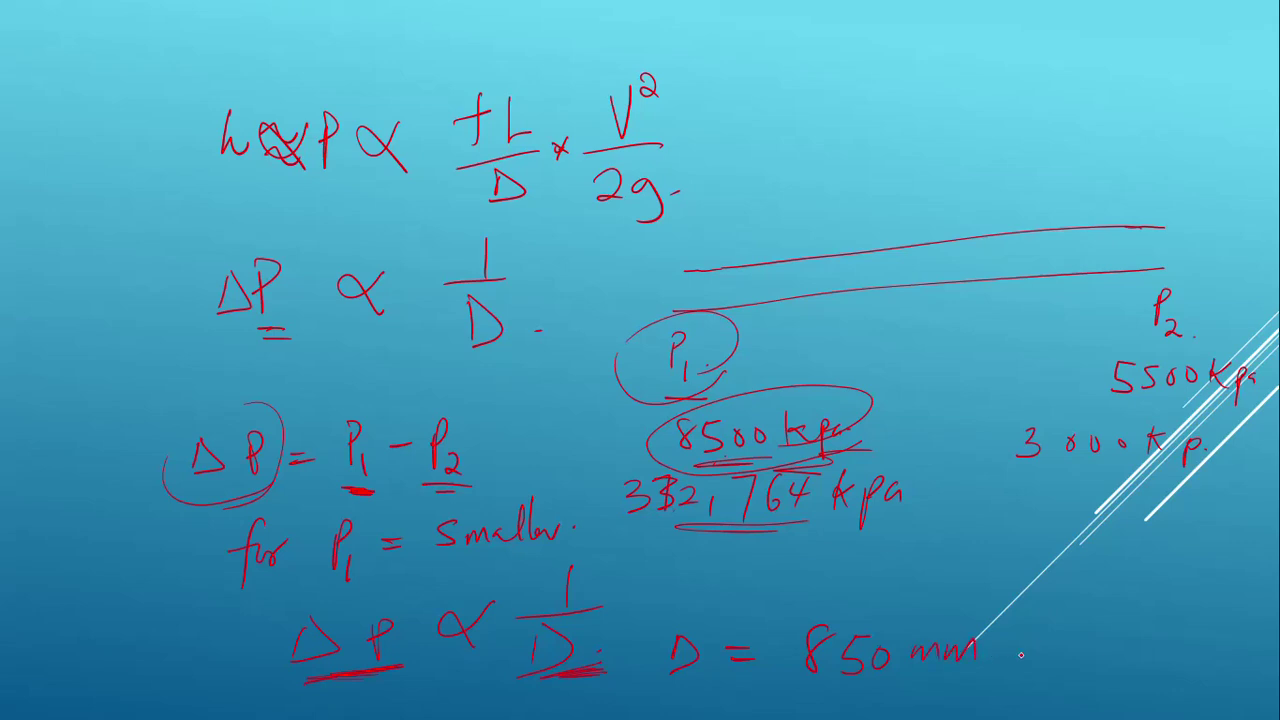